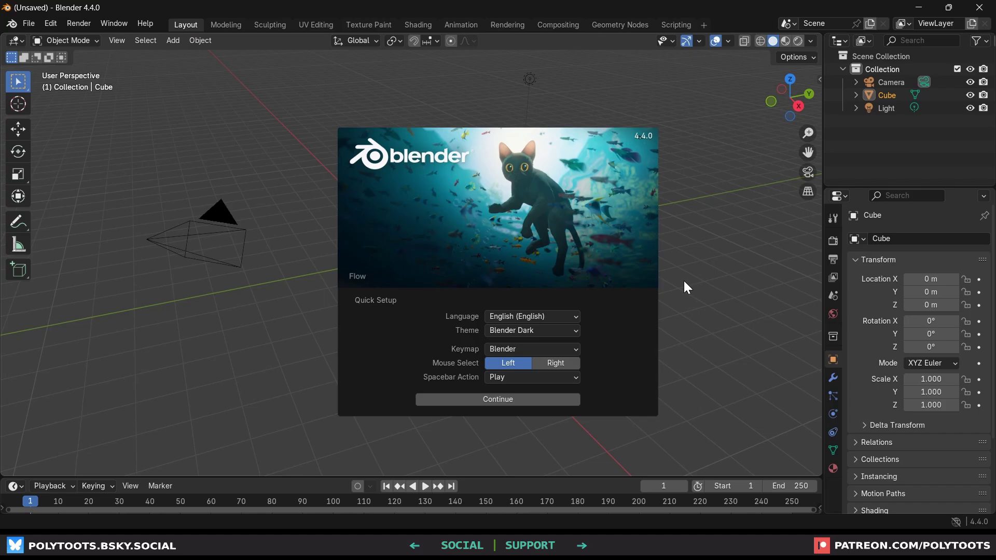
# - Keep the default Quick Setup settings and continue past the splash screen
pyautogui.click(509, 400)
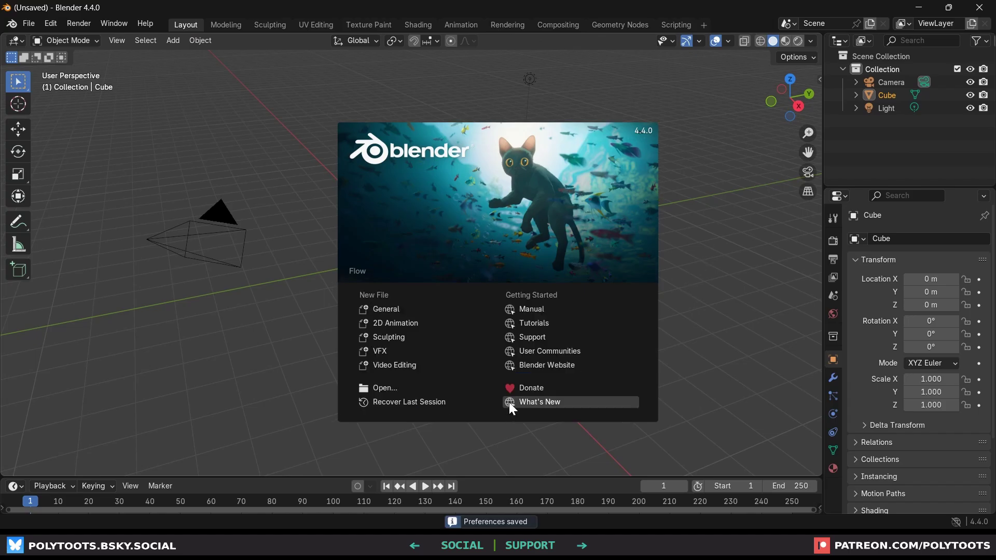
# - Close the welcome splash and deselect the default cube
pyautogui.click(692, 220)
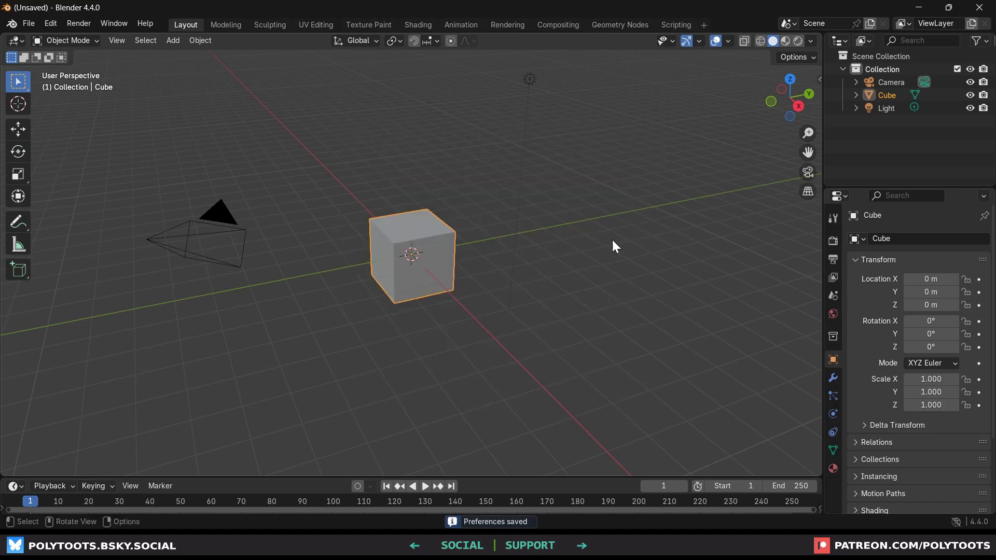
pyautogui.click(489, 281)
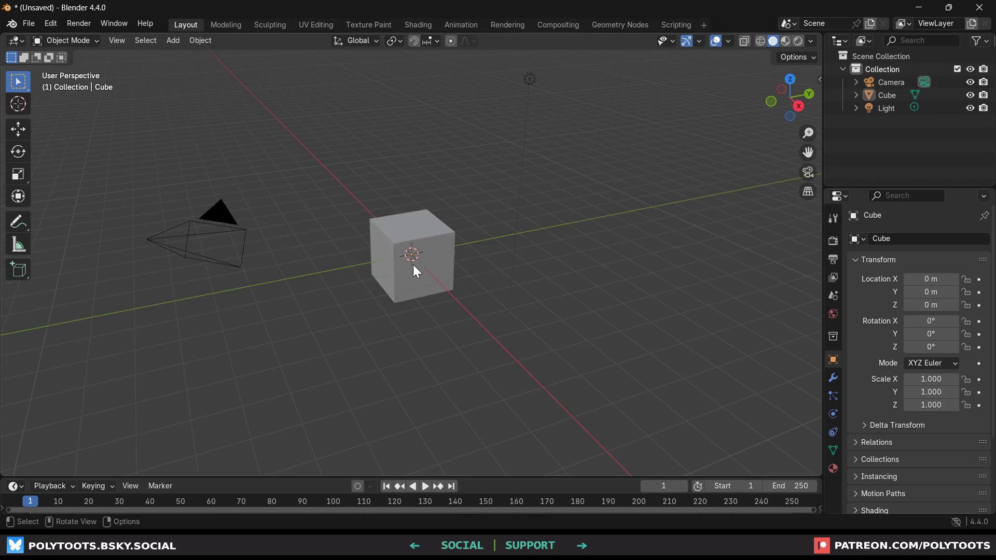
pyautogui.moveTo(414, 271); pyautogui.dragTo(416, 238, button='middle')
# - Zoom and orbit around the cube, snapping to front orthographic and back to perspective
pyautogui.scroll(10, 389, 257)
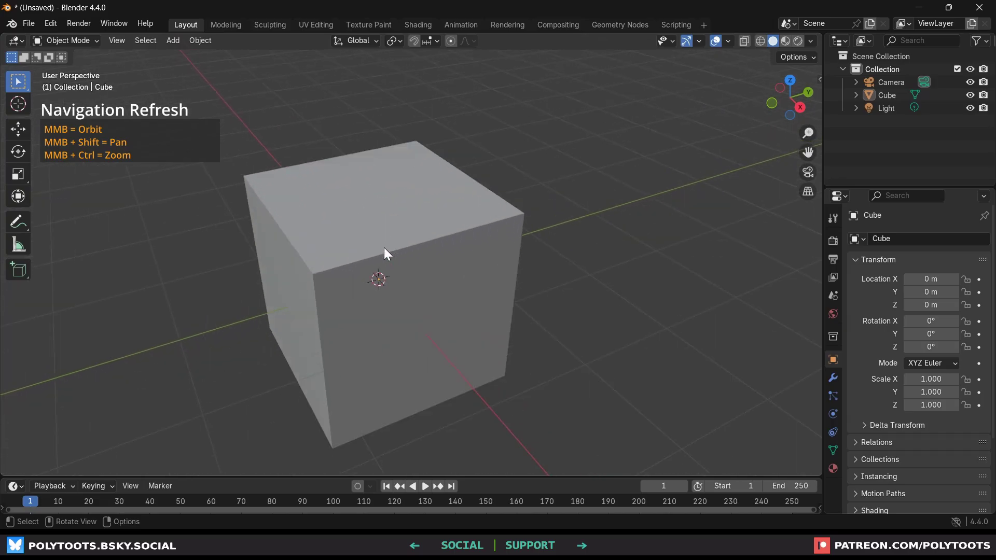
pyautogui.scroll(-4, 385, 248)
pyautogui.scroll(1, 410, 257)
pyautogui.press('KP_1')
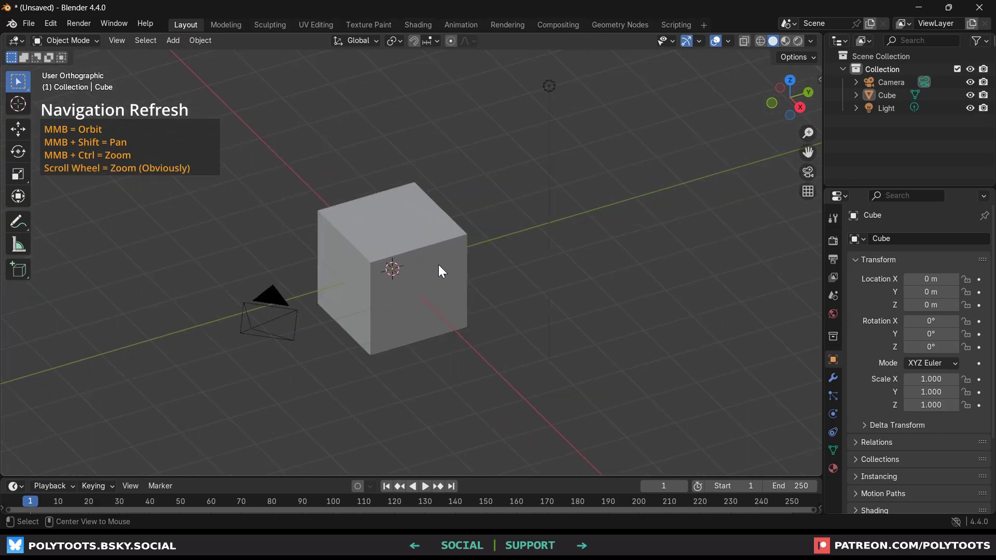
pyautogui.moveTo(487, 287); pyautogui.dragTo(276, 275, button='middle')
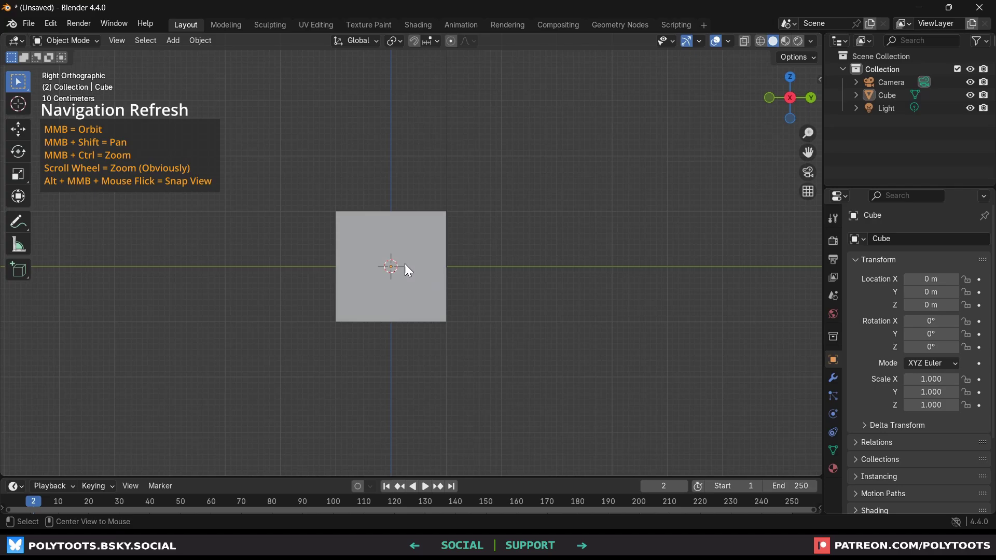
pyautogui.moveTo(421, 284); pyautogui.dragTo(486, 322, button='middle')
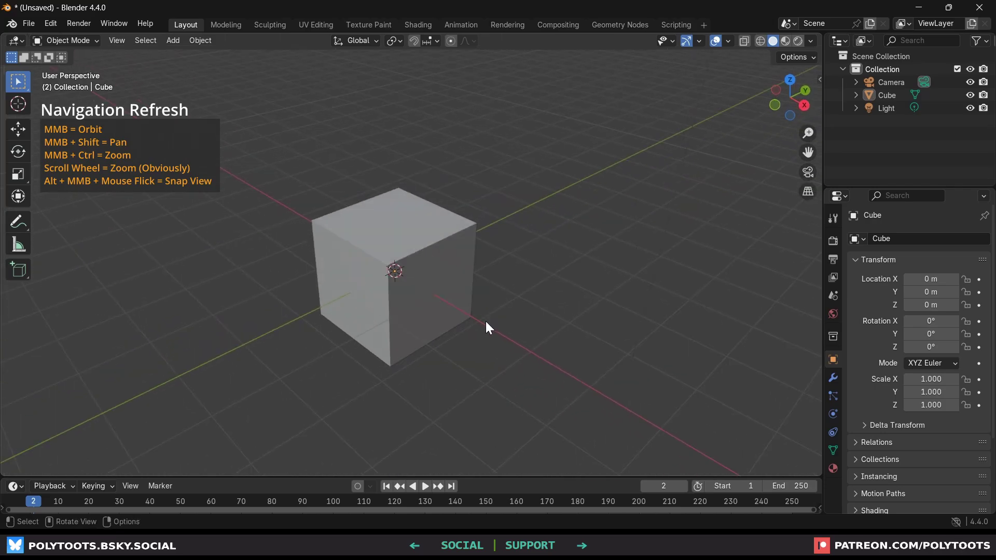
pyautogui.click(50, 23)
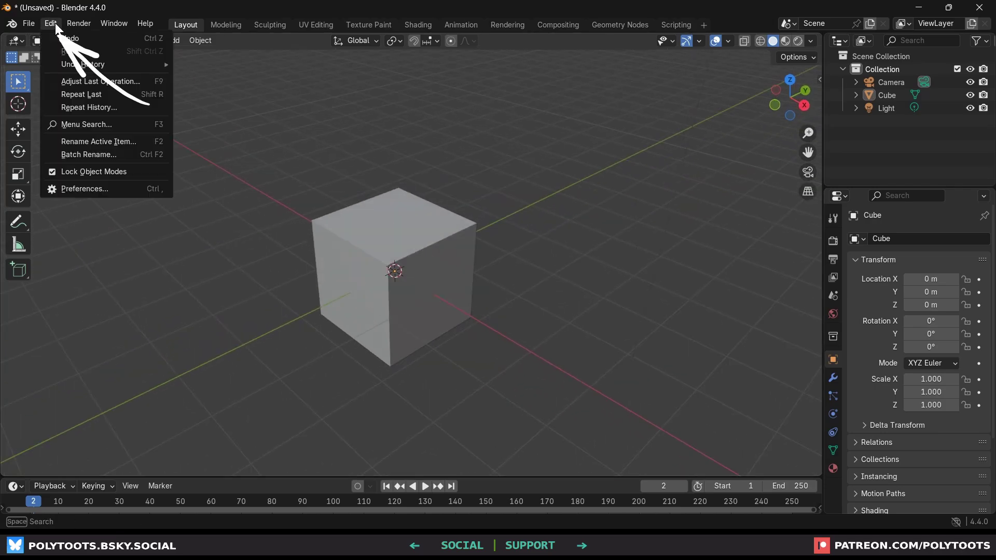
pyautogui.click(94, 190)
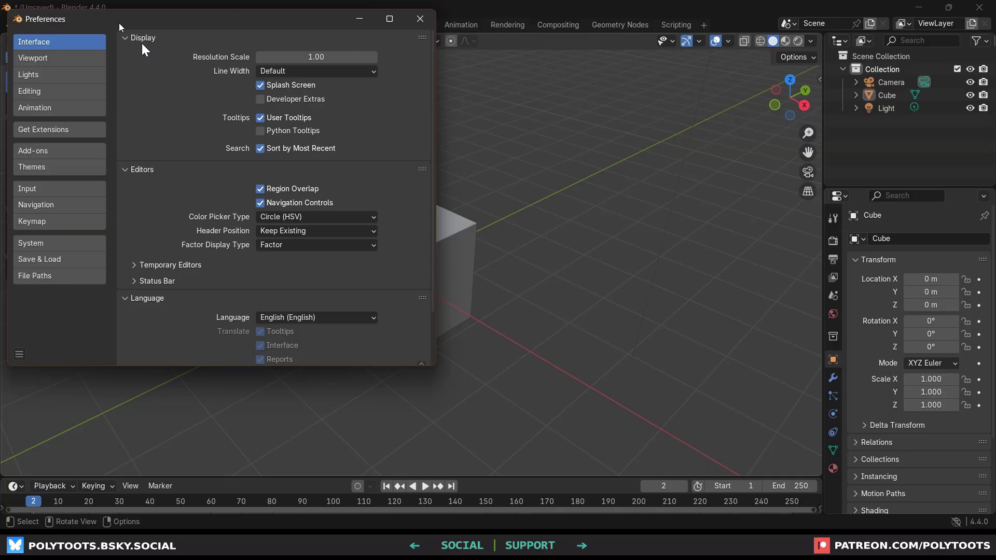
pyautogui.click(138, 259)
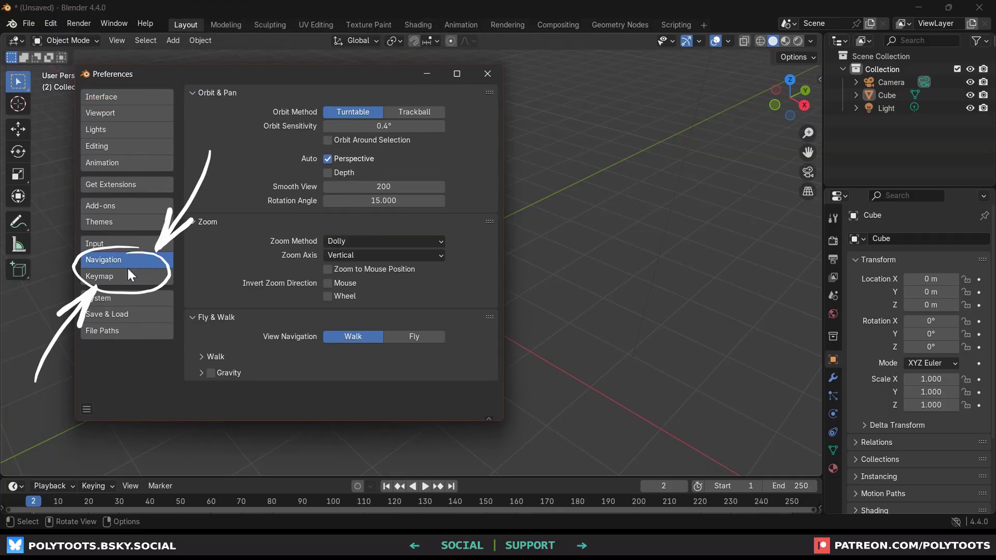
pyautogui.click(125, 276)
pyautogui.click(129, 263)
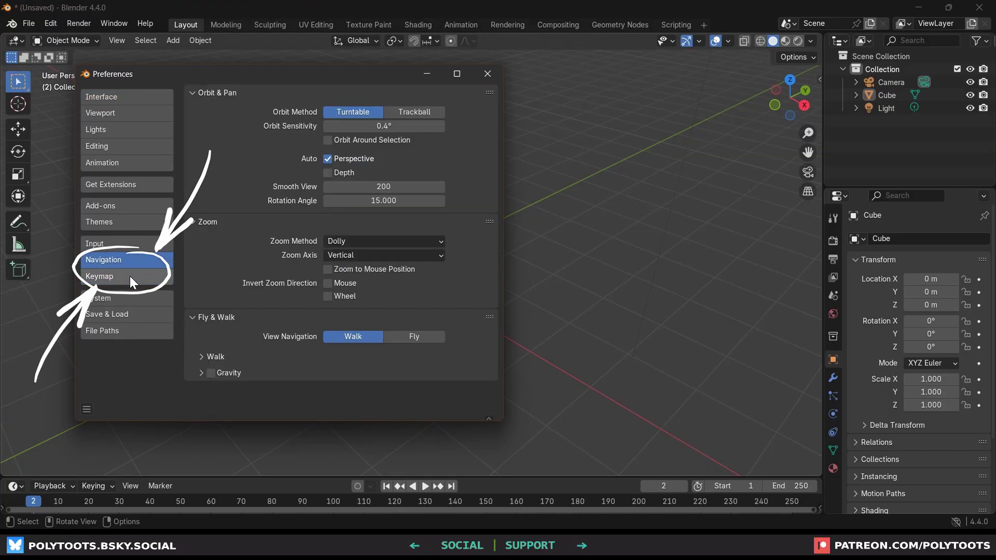
pyautogui.click(129, 276)
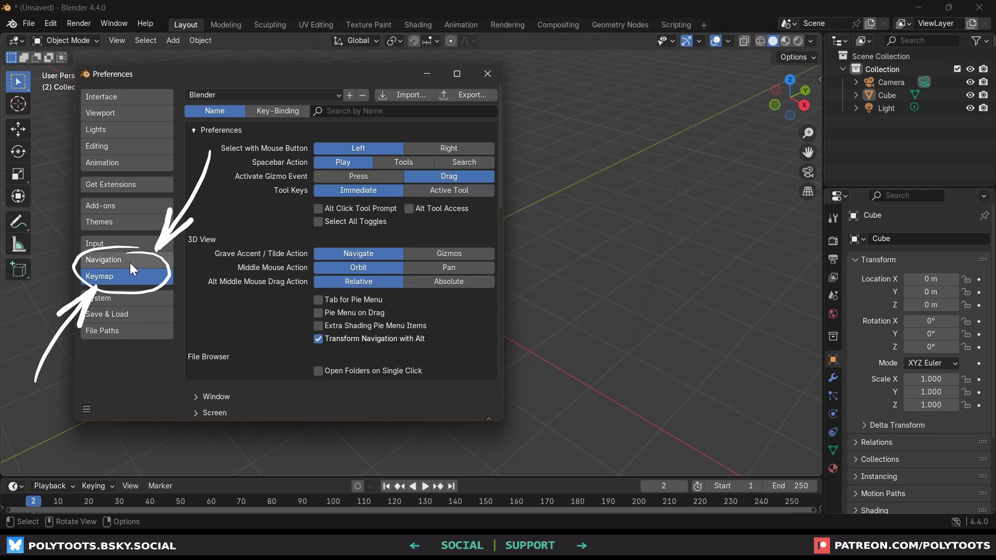
pyautogui.click(130, 262)
pyautogui.click(129, 277)
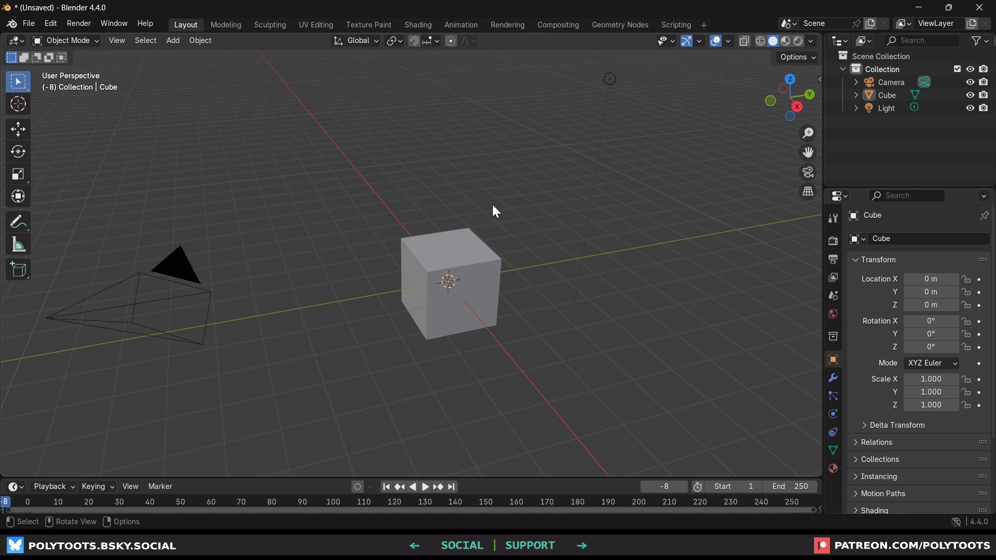
# - Delete the camera, cube and light from the scene
pyautogui.press('a')
pyautogui.press('x')
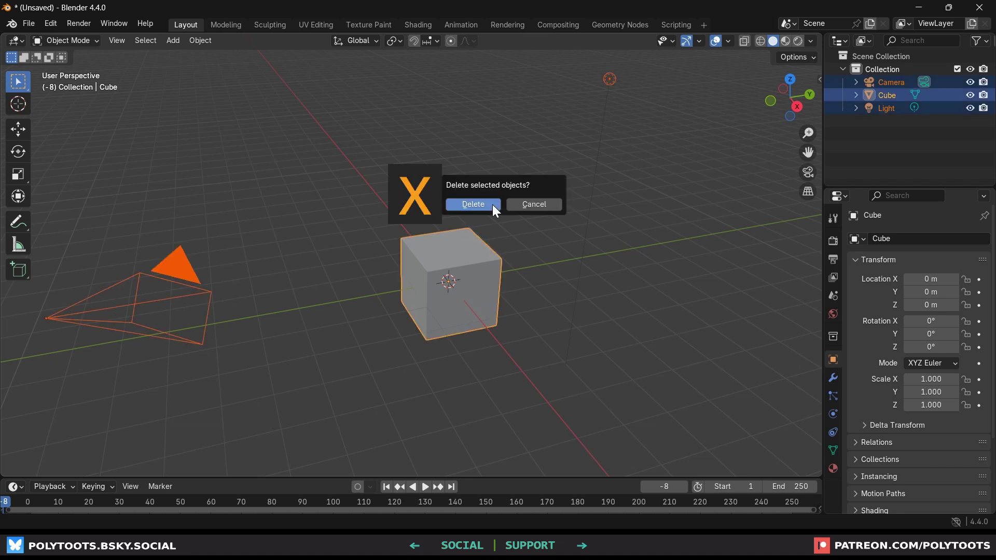
pyautogui.click(494, 205)
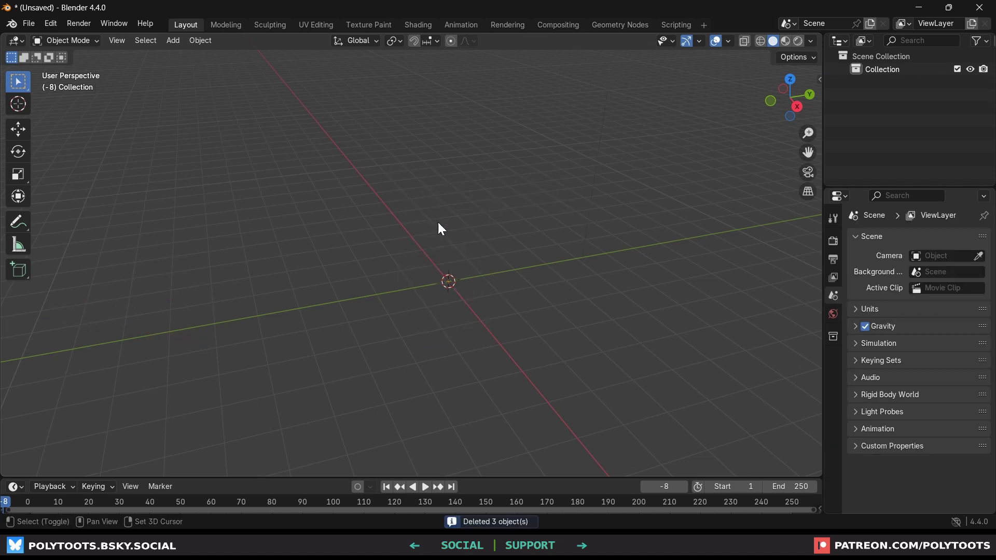
# - Start adding an Image as Mesh Plane and choose Schematic.png
pyautogui.hotkey('shift', 'a')
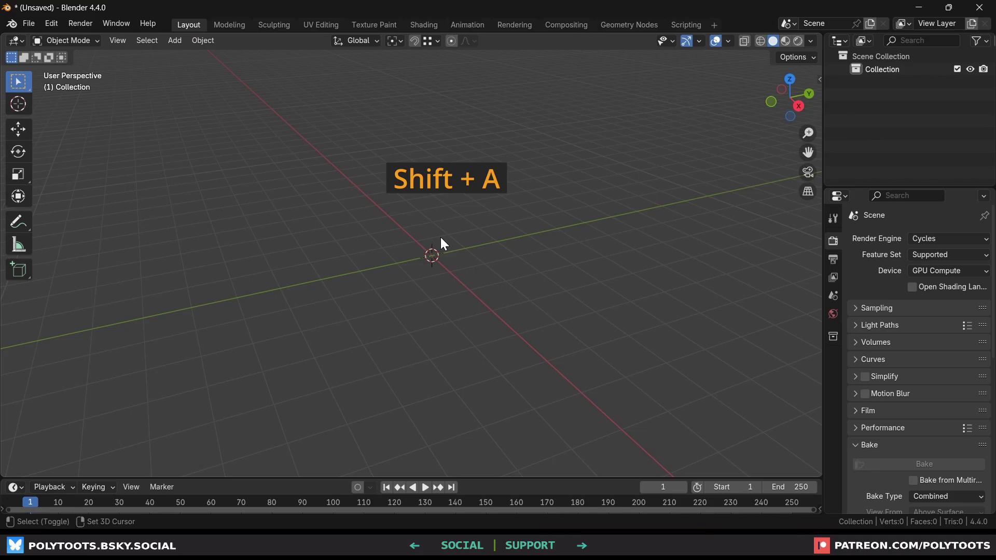
pyautogui.hotkey('shift', 'a')
pyautogui.moveTo(441, 237)
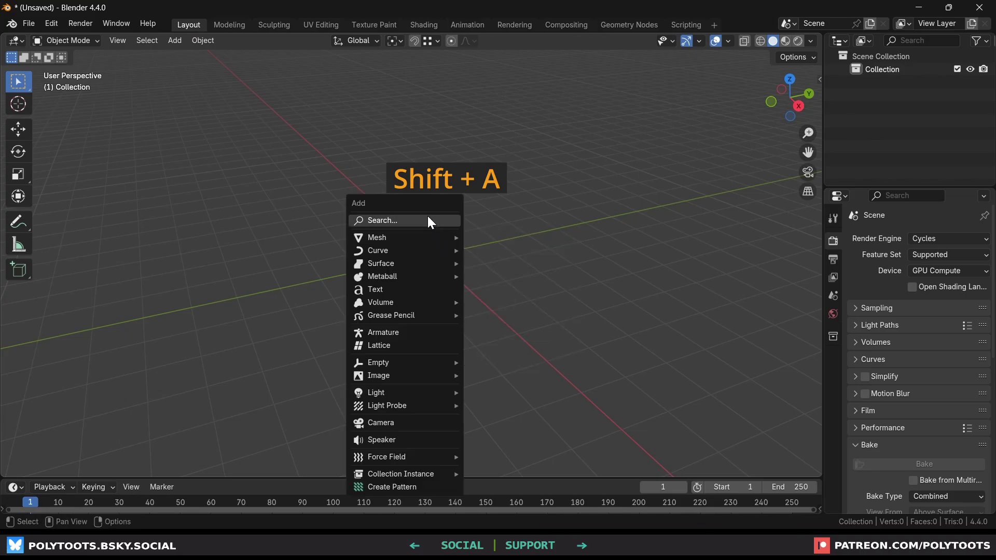
pyautogui.click(174, 41)
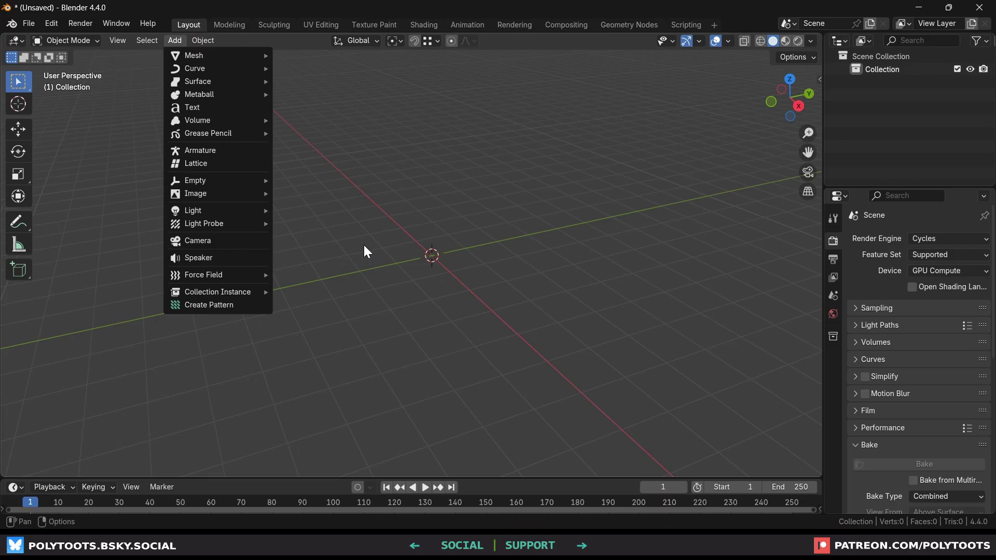
pyautogui.hotkey('shift', 'a')
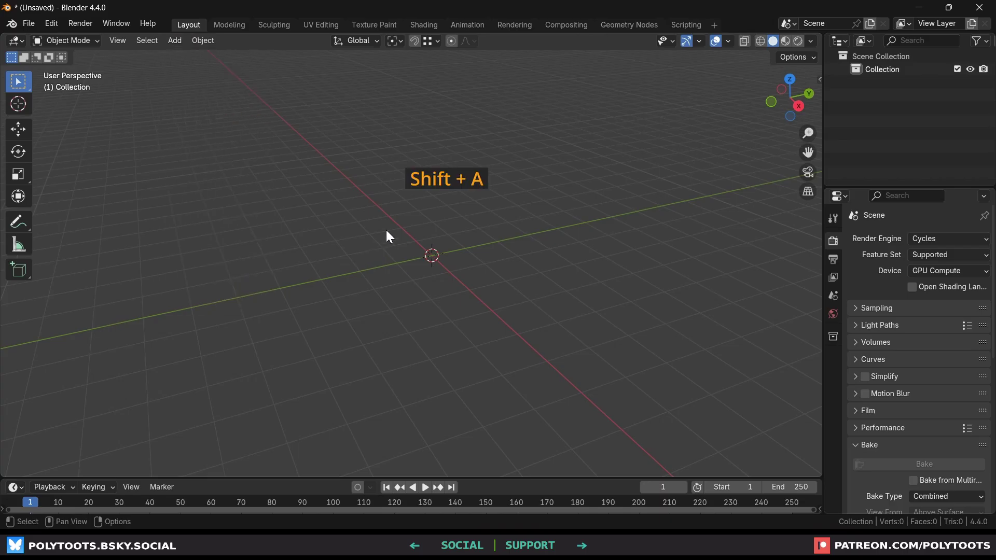
pyautogui.moveTo(357, 368)
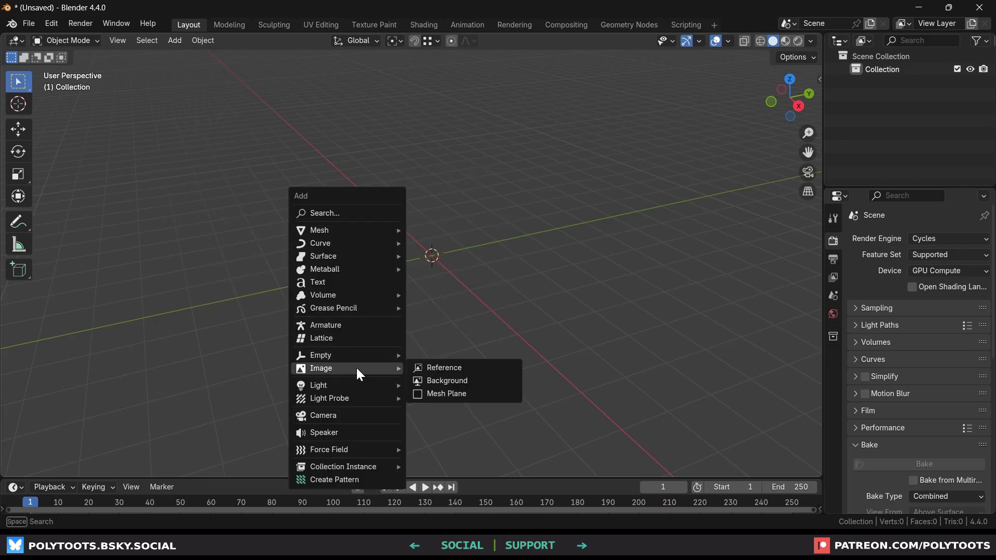
pyautogui.click(449, 394)
pyautogui.click(296, 130)
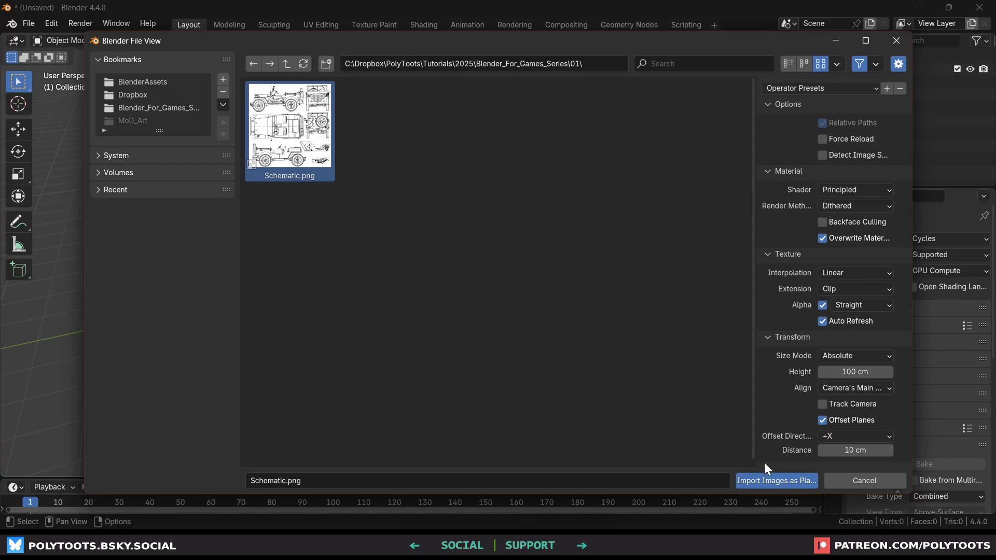
# - Import Schematic.png as an image plane and frame the view on it
pyautogui.doubleClick(298, 134)
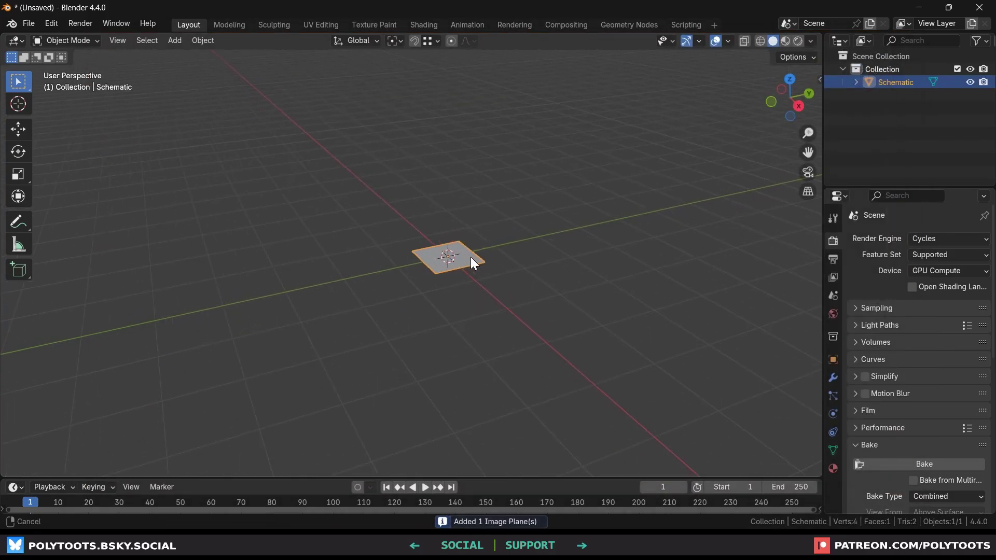
pyautogui.scroll(2, 471, 256)
pyautogui.press('KP_Decimal')
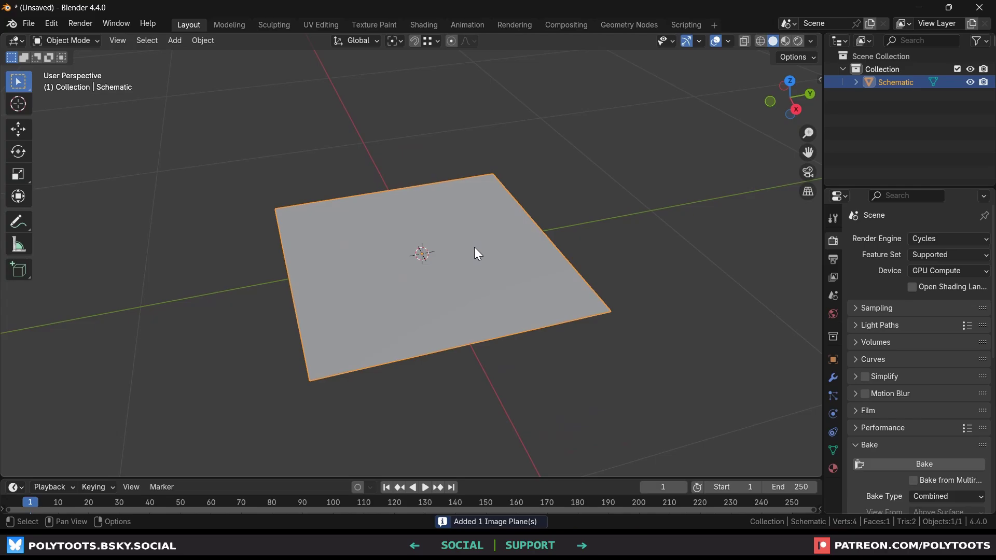
pyautogui.scroll(-3, 475, 260)
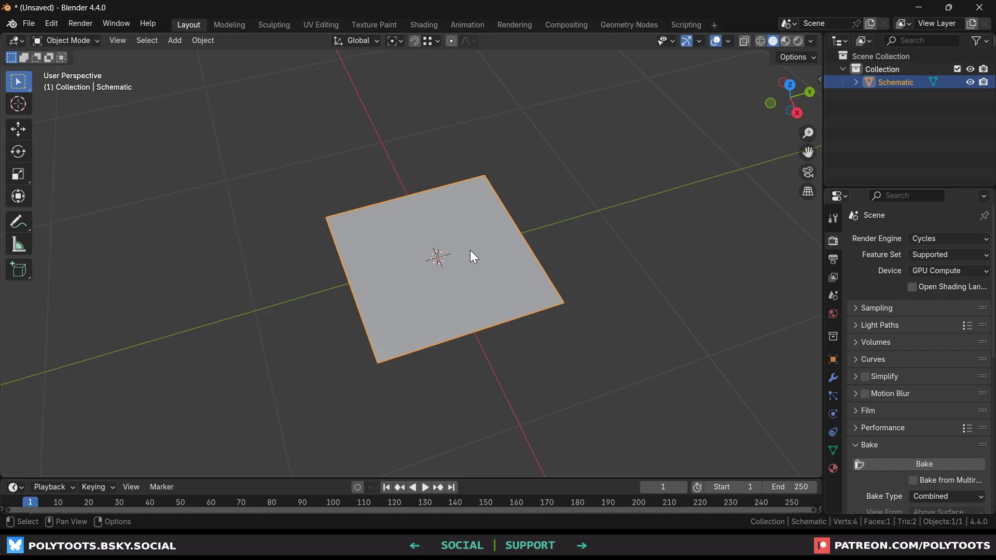
# - Compare wireframe, solid and material preview shading on the schematic plane
pyautogui.click(761, 41)
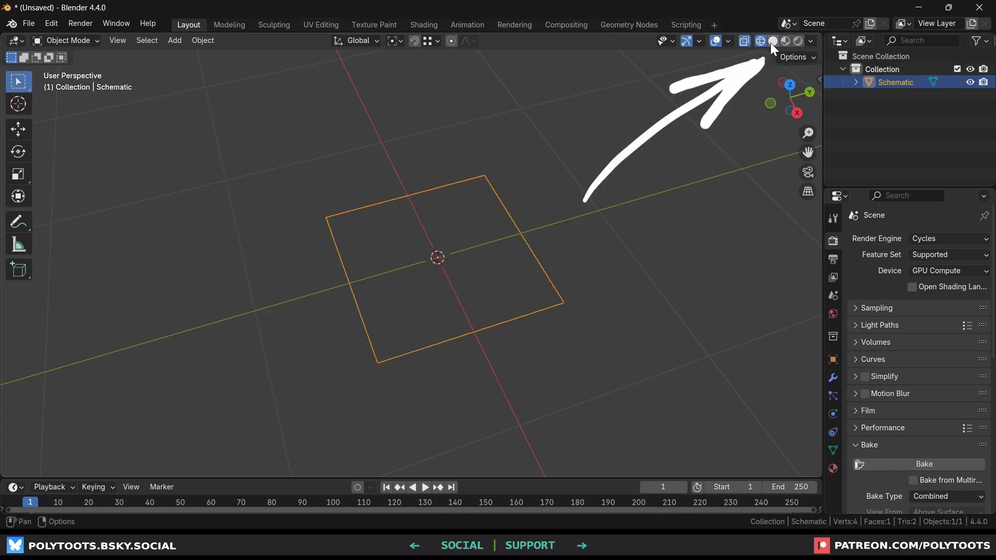
pyautogui.click(773, 42)
pyautogui.press('z')
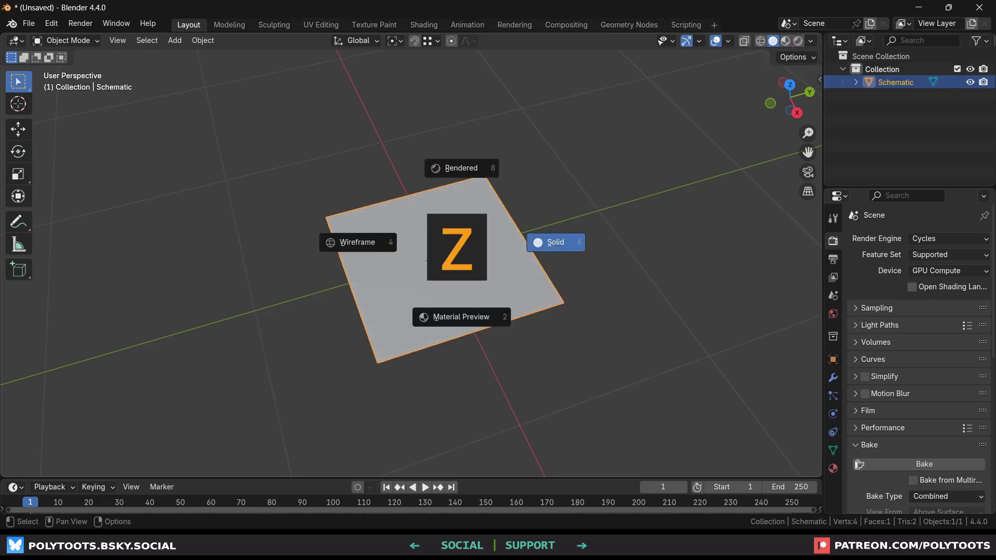
pyautogui.click(459, 320)
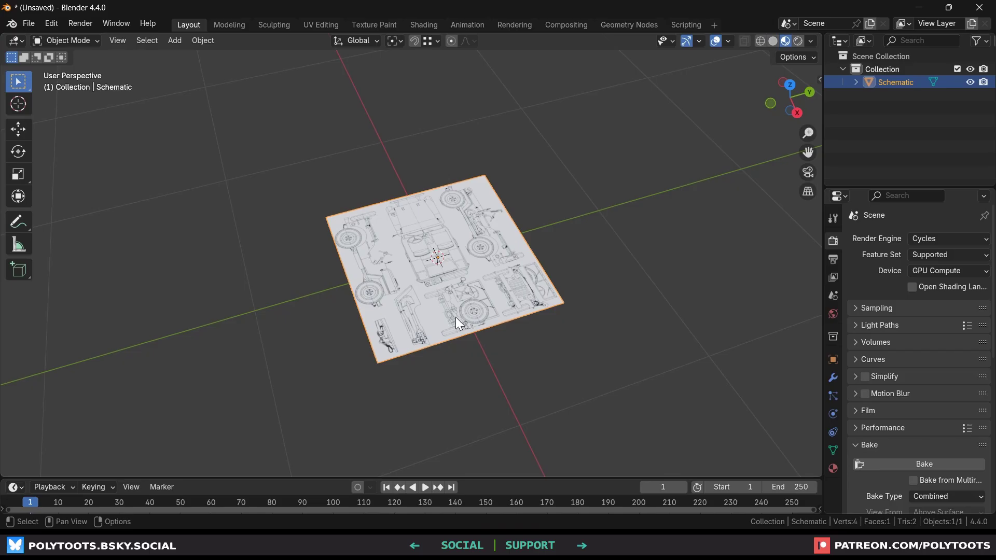
pyautogui.scroll(2, 449, 278)
pyautogui.moveTo(449, 278)
pyautogui.mouseDown(button='middle')
pyautogui.moveTo(481, 259)
pyautogui.moveTo(459, 254)
pyautogui.mouseUp(button='middle')
pyautogui.press('z')
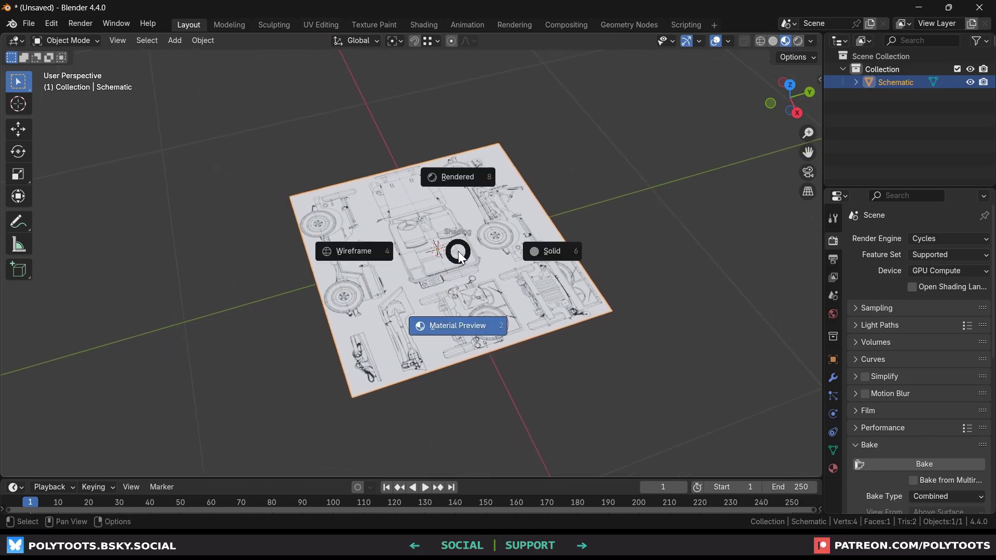
pyautogui.click(555, 250)
# - Colour solid shading by texture and enable Backface Culling to hide the plane's underside
pyautogui.click(811, 43)
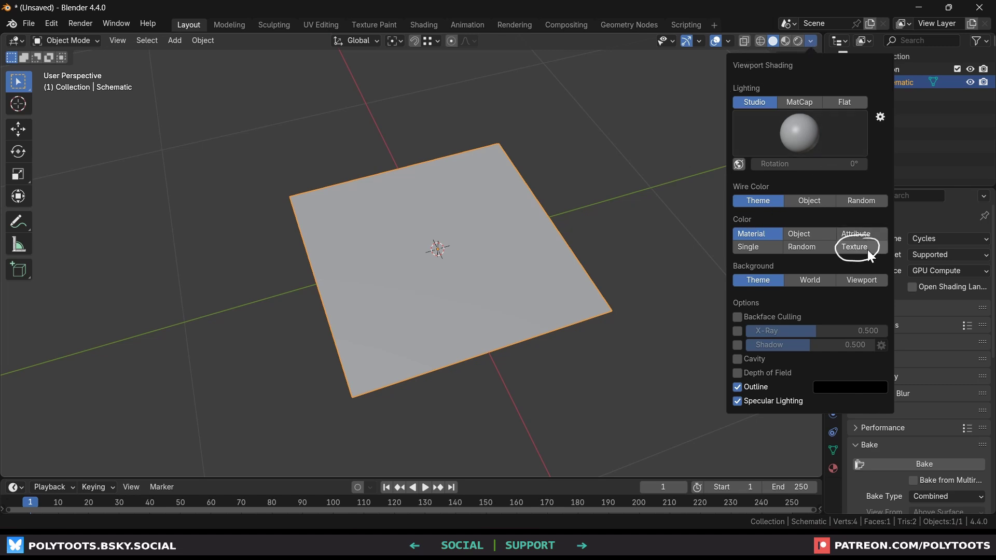
pyautogui.click(847, 249)
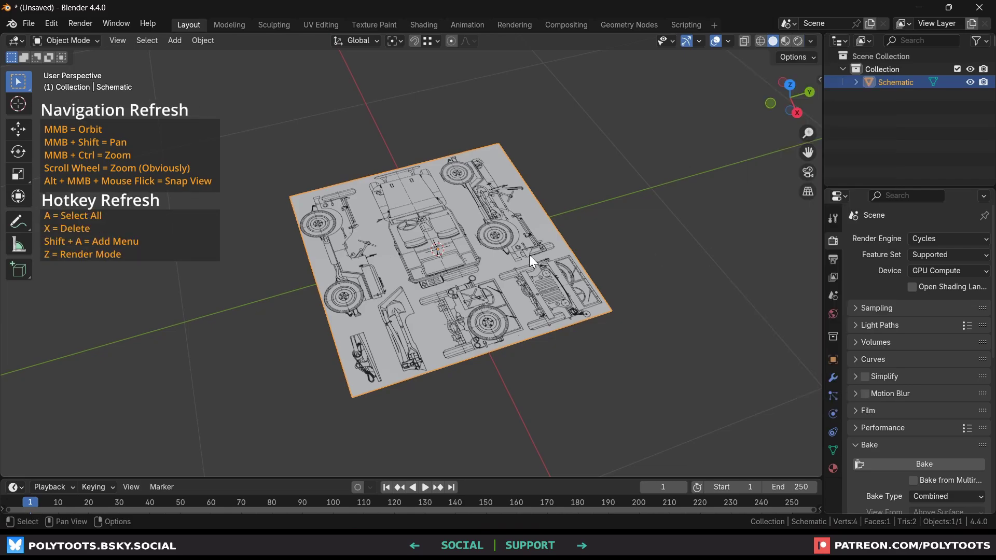
pyautogui.moveTo(431, 254)
pyautogui.mouseDown(button='middle')
pyautogui.moveTo(425, 248)
pyautogui.moveTo(510, 226)
pyautogui.moveTo(472, 226)
pyautogui.mouseUp(button='middle')
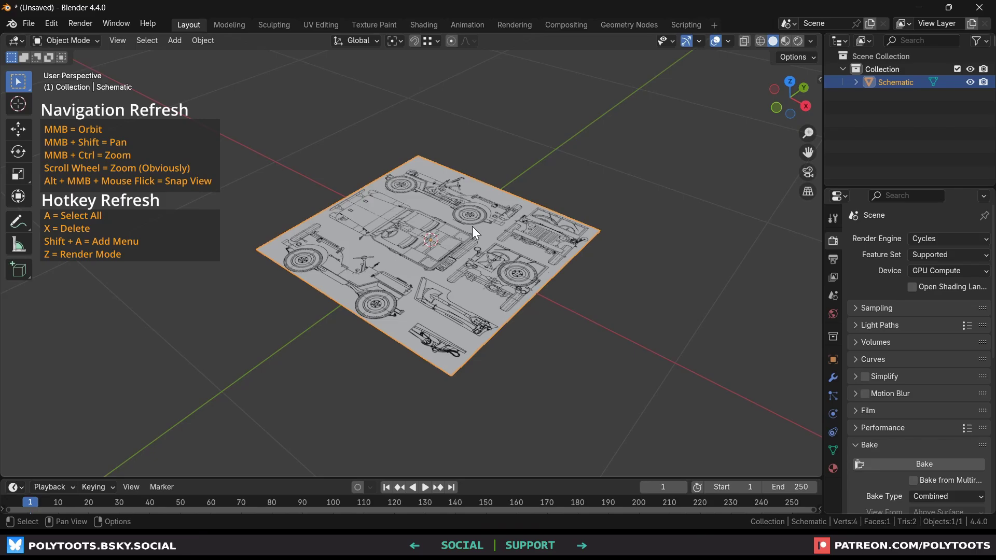
pyautogui.moveTo(472, 227); pyautogui.dragTo(481, 129, button='middle')
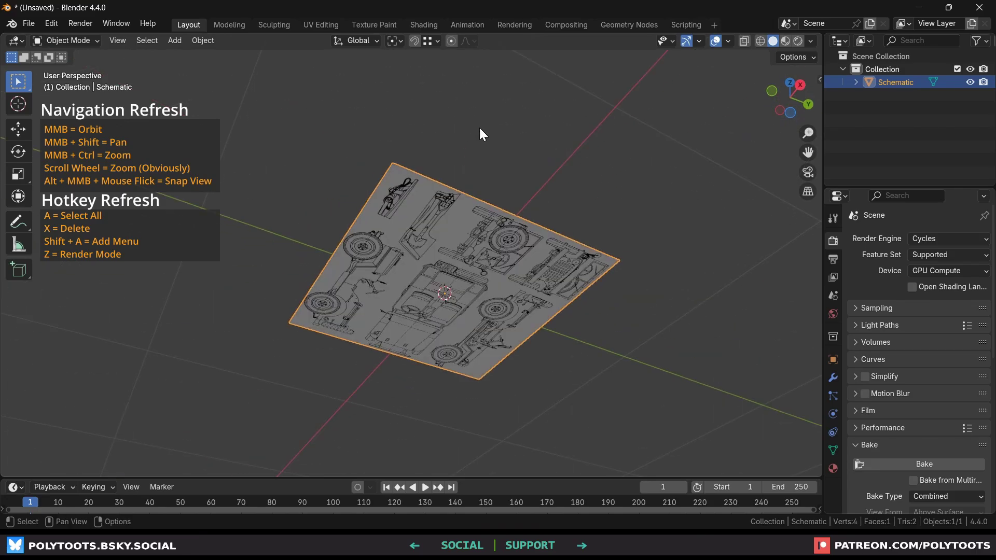
pyautogui.click(811, 41)
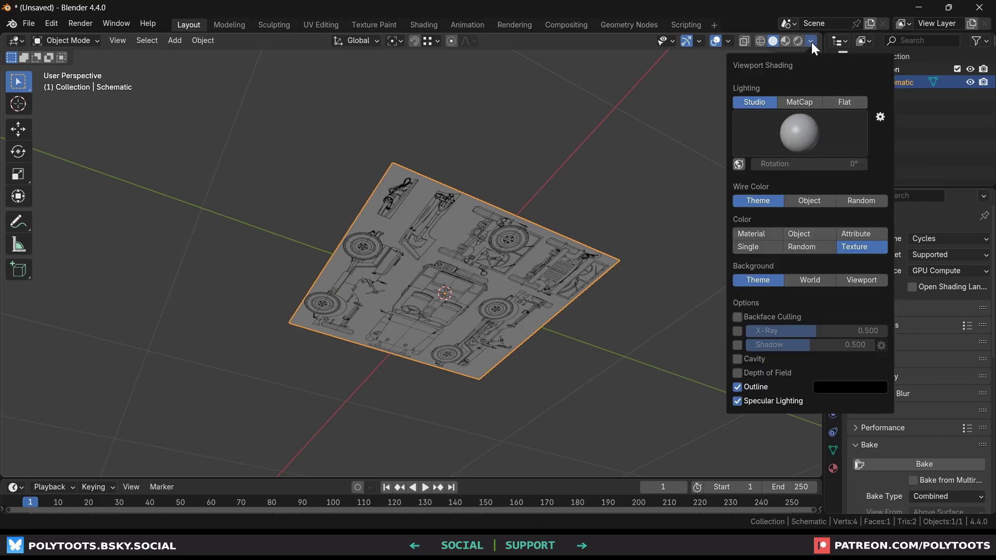
pyautogui.click(738, 316)
pyautogui.click(648, 311)
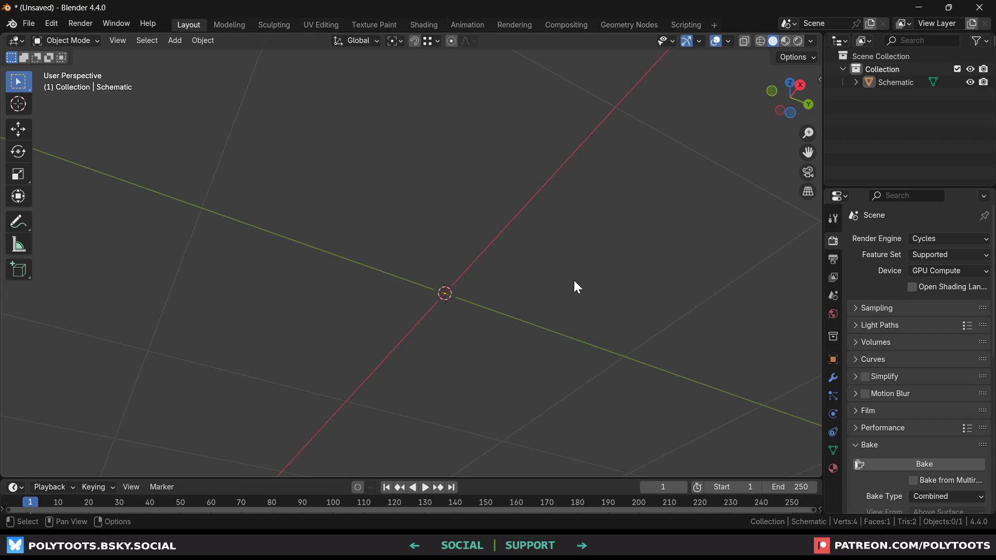
pyautogui.moveTo(526, 230)
pyautogui.mouseDown(button='middle')
pyautogui.moveTo(493, 197)
pyautogui.moveTo(506, 325)
pyautogui.mouseUp(button='middle')
# - Select the Schematic plane and show its 98.9 × 100 cm dimensions in the N sidebar
pyautogui.click(462, 230)
pyautogui.scroll(3, 462, 230)
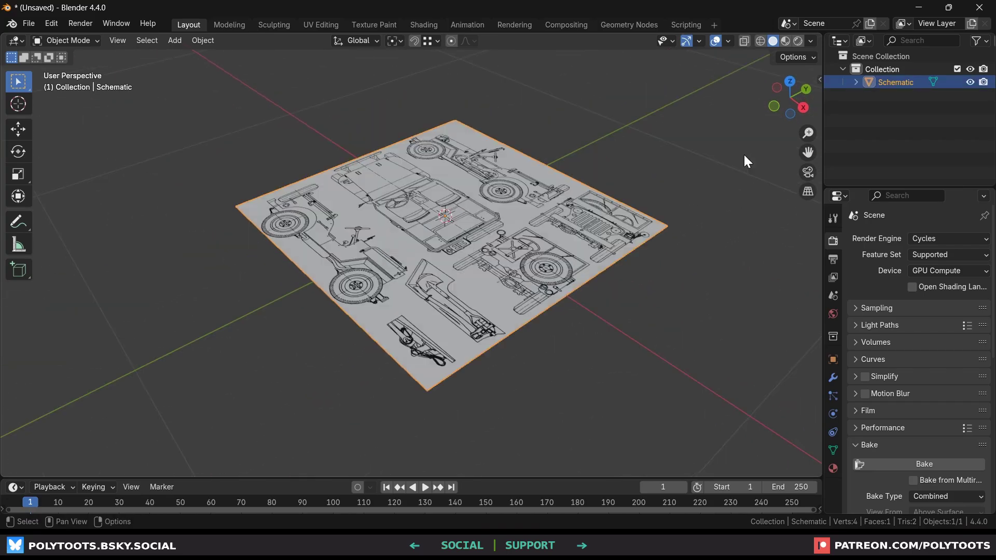
pyautogui.press('n')
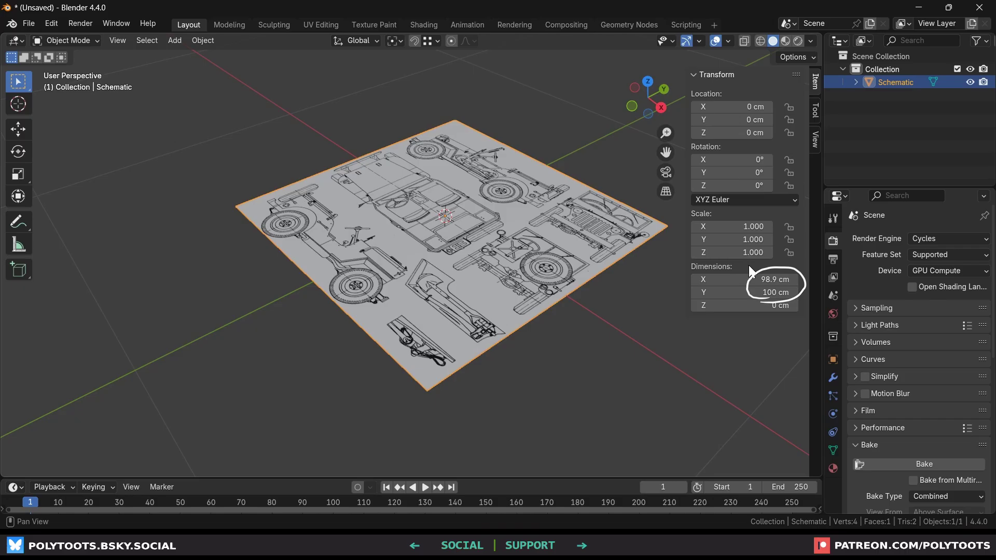
pyautogui.moveTo(449, 228); pyautogui.dragTo(452, 226, button='middle')
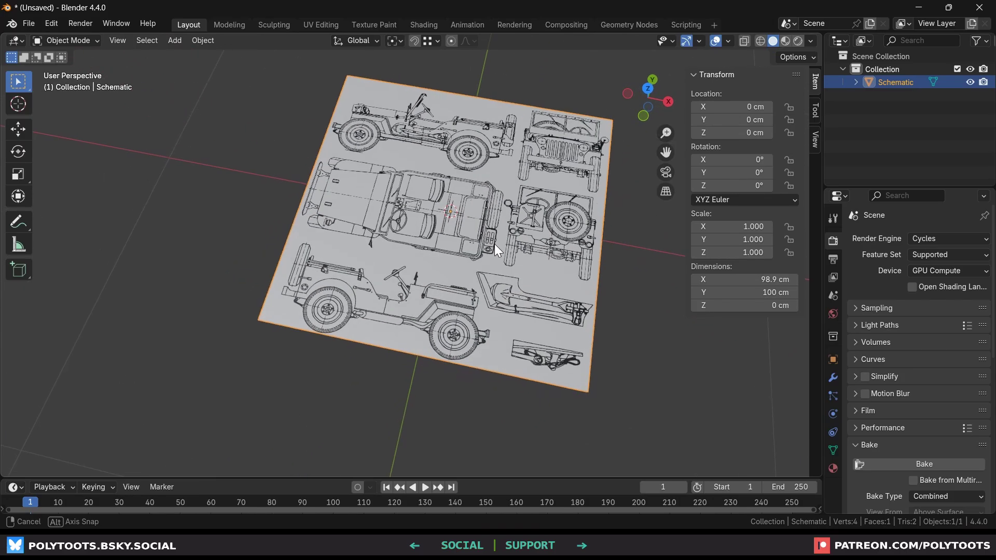
pyautogui.moveTo(494, 244); pyautogui.dragTo(449, 228, button='middle')
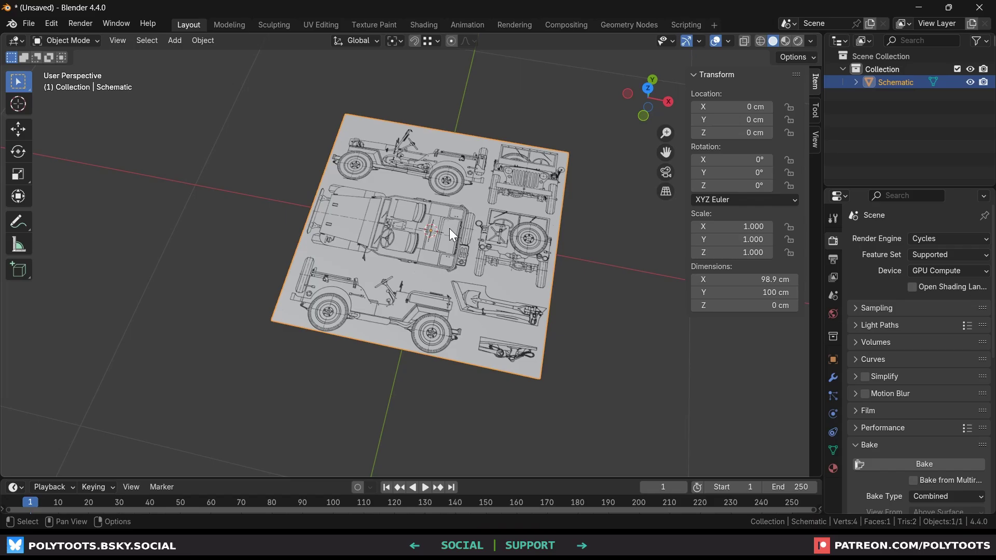
# - Add a 200 cm mesh cube at the origin
pyautogui.hotkey('shift', 'a')
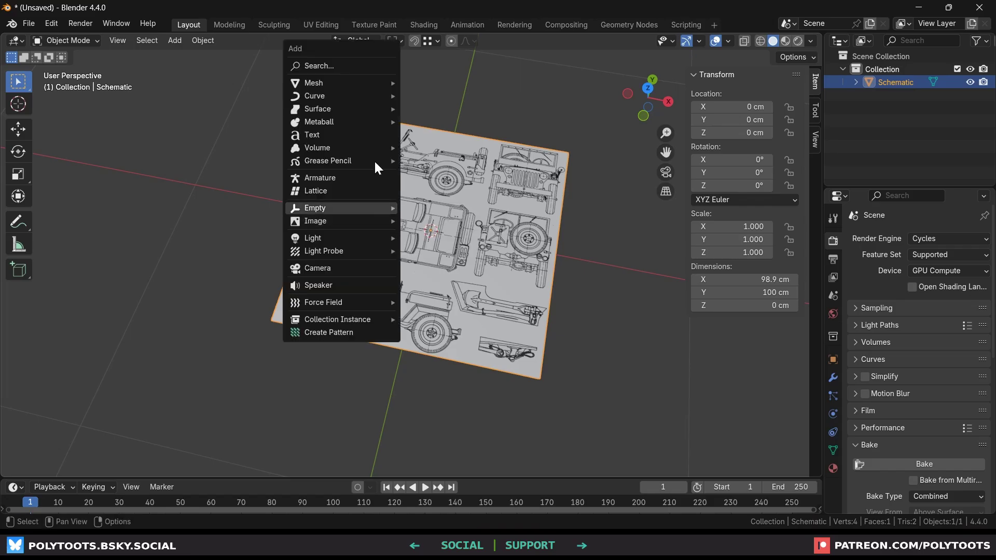
pyautogui.moveTo(373, 90)
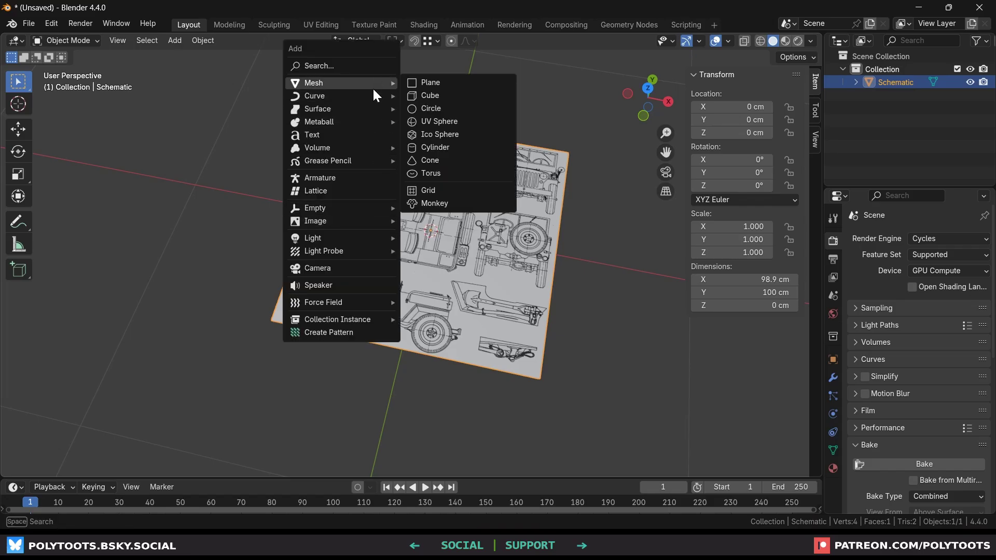
pyautogui.click(457, 98)
pyautogui.scroll(-5, 487, 229)
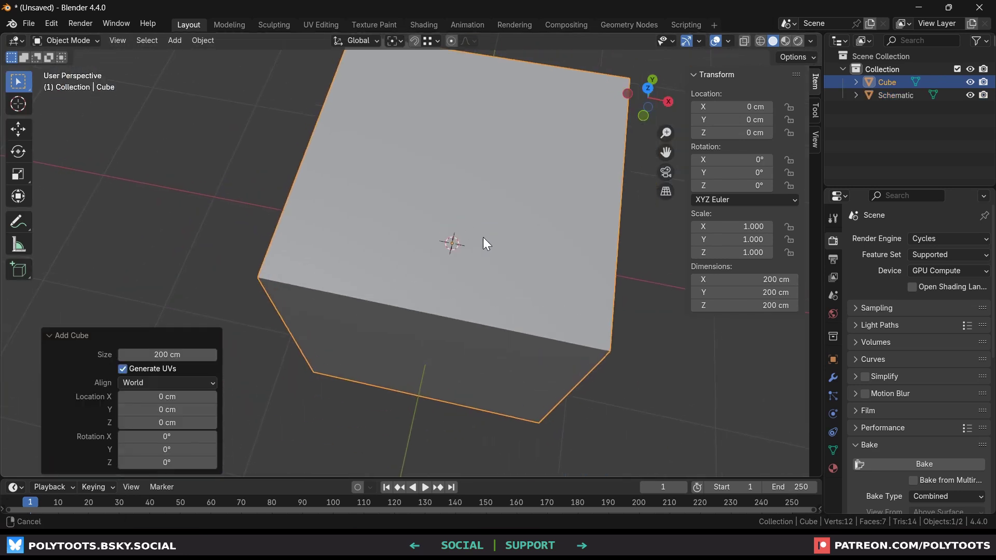
pyautogui.moveTo(466, 266)
pyautogui.mouseDown(button='middle')
pyautogui.moveTo(487, 291)
pyautogui.moveTo(484, 238)
pyautogui.moveTo(471, 253)
pyautogui.mouseUp(button='middle')
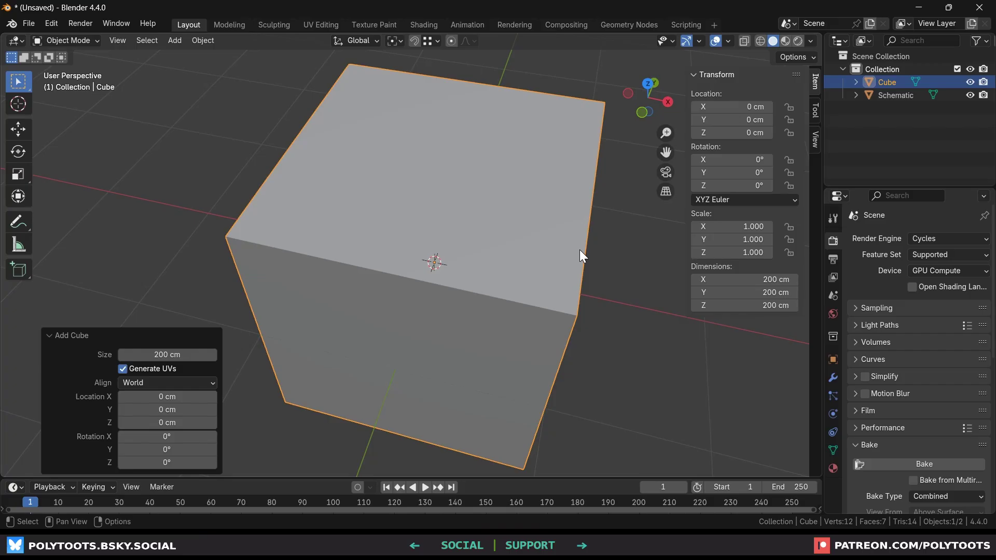
# - Scale the cube along X by 1.654 to make it 331 cm long
pyautogui.press('s')
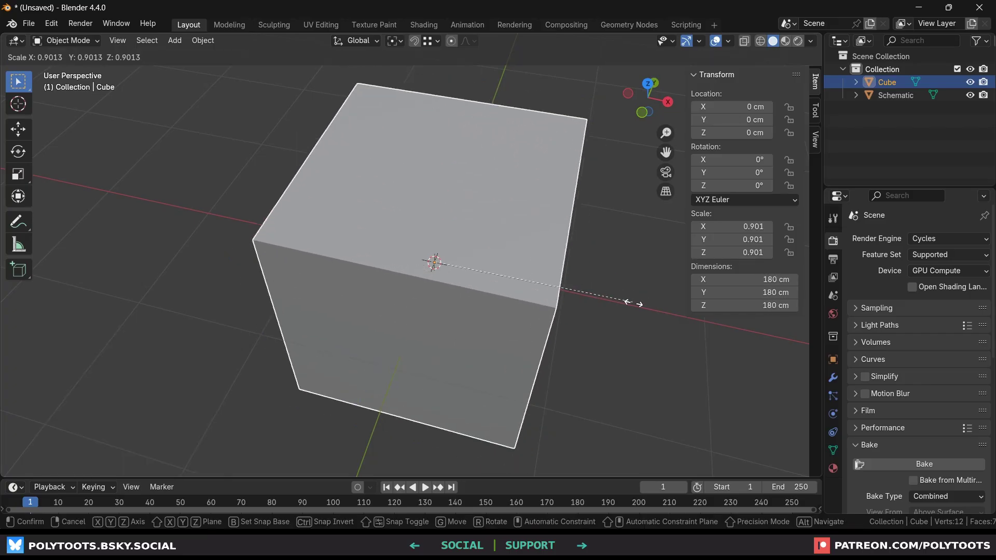
pyautogui.rightClick(585, 284)
pyautogui.press('s')
pyautogui.press('x')
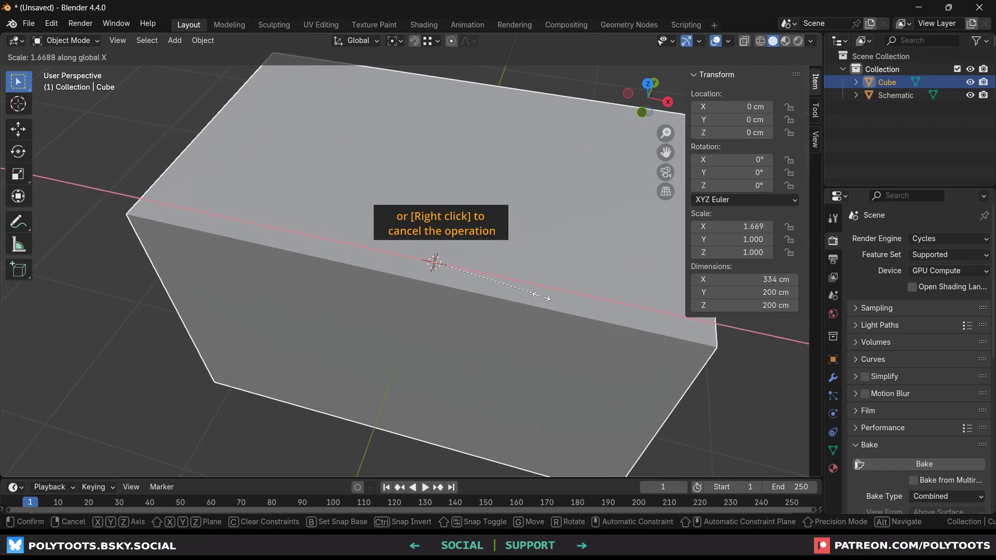
pyautogui.click(540, 296)
pyautogui.scroll(-2, 459, 294)
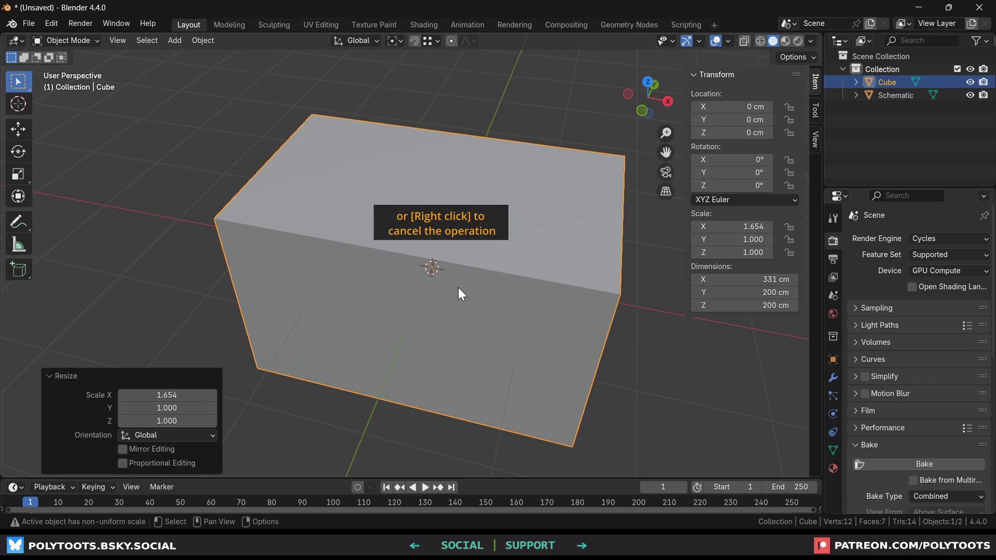
# - Try a Z-axis move and a Z rotation on the cube, cancelling both
pyautogui.press('g')
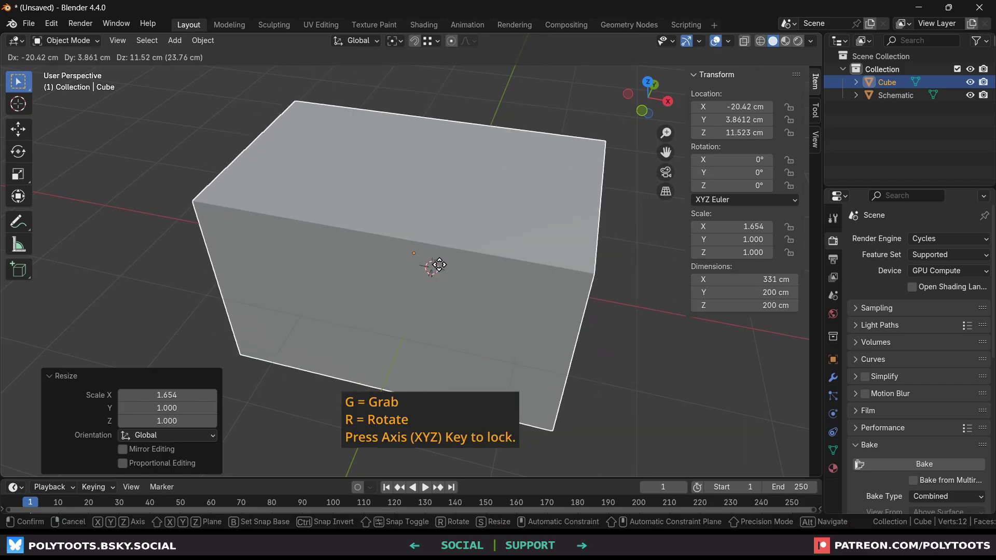
pyautogui.press('z')
pyautogui.rightClick(483, 299)
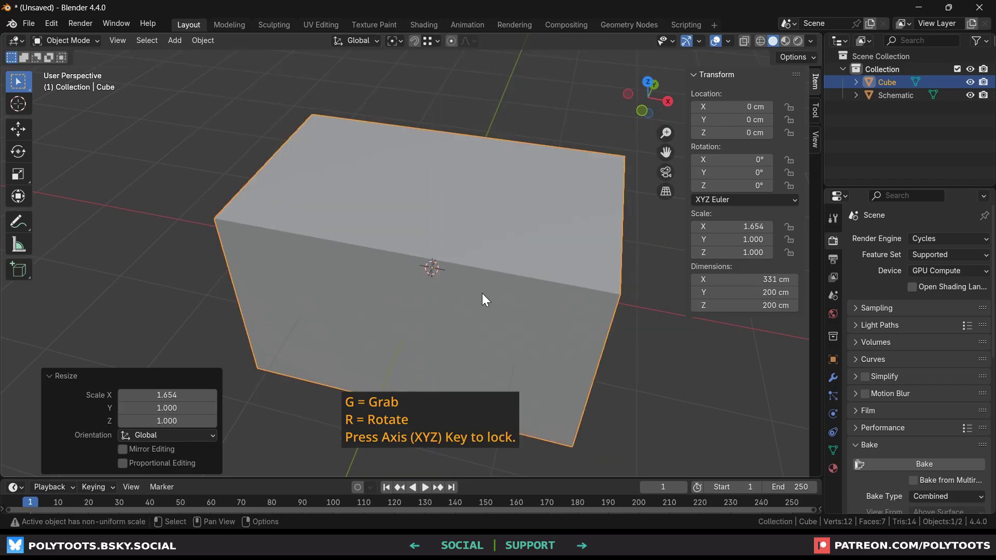
pyautogui.press('r')
pyautogui.press('z')
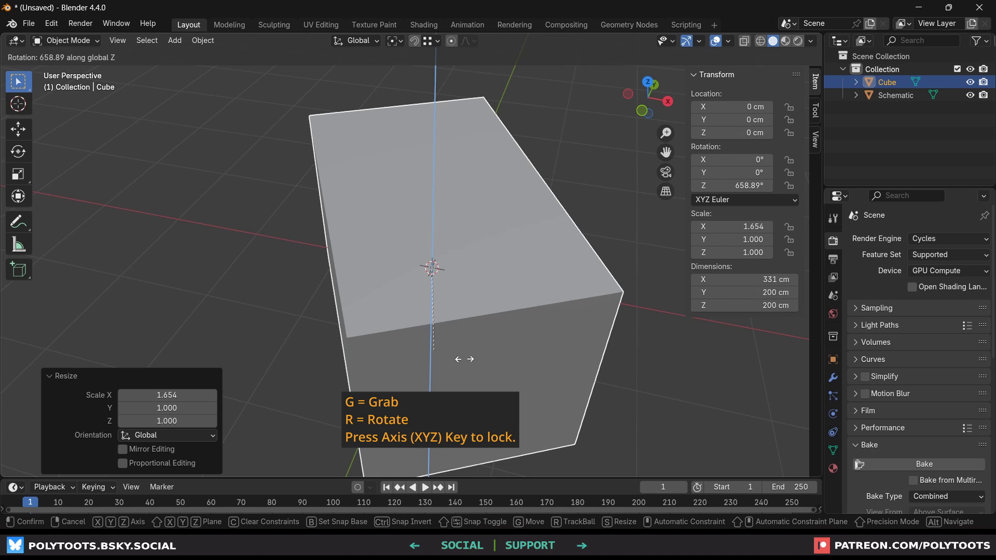
pyautogui.rightClick(488, 324)
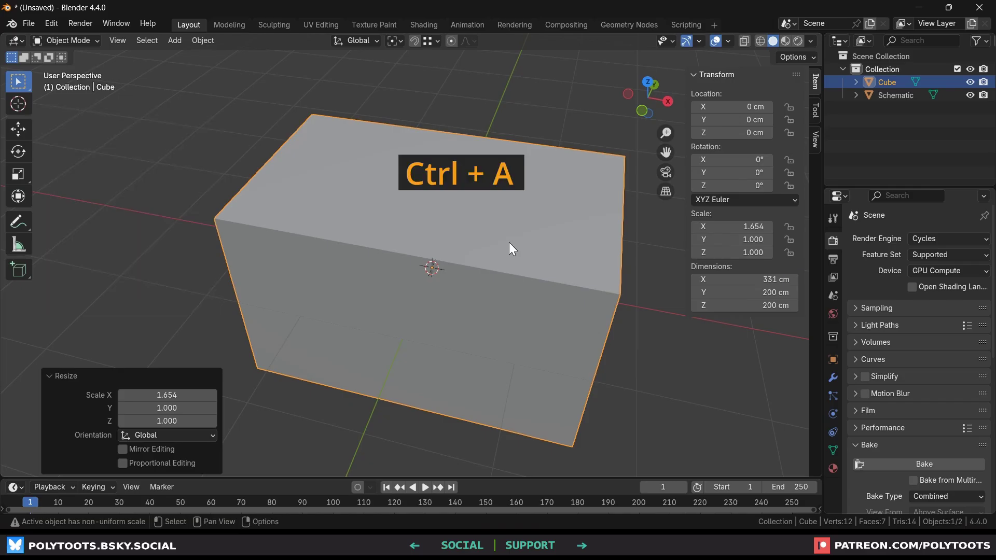
# - Apply the cube's scale via Ctrl+A so it reads 1.000 on all axes
pyautogui.hotkey('ctrl', 'a')
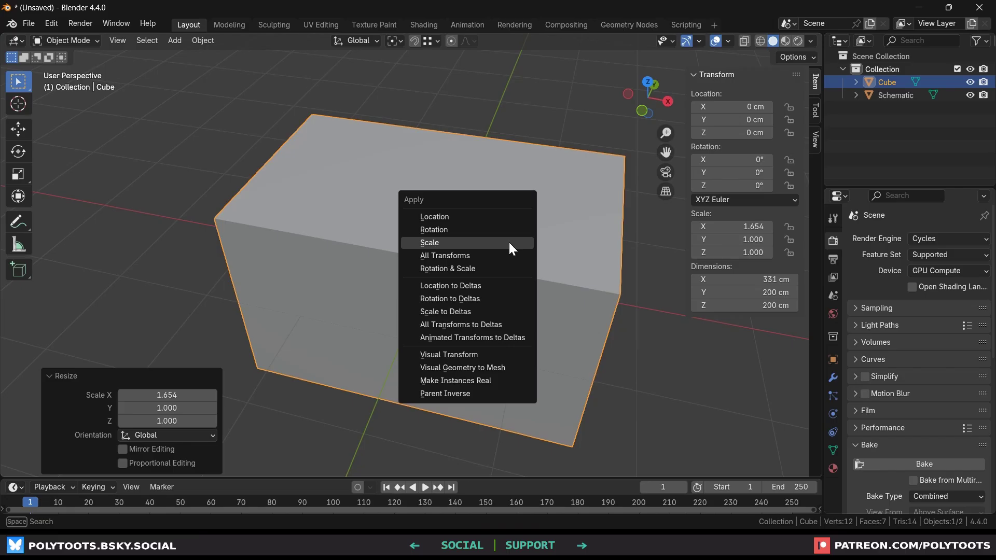
pyautogui.click(449, 243)
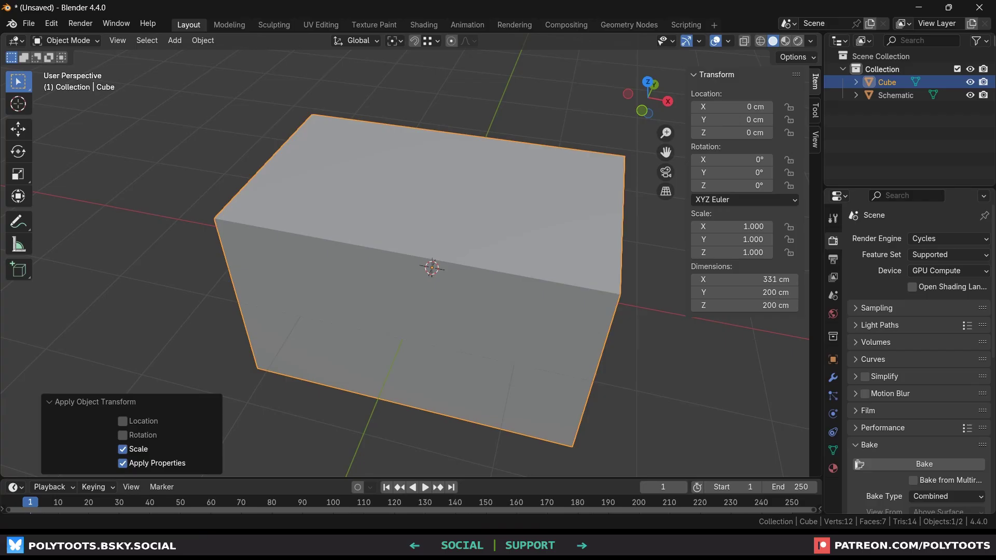
# - Enable X-ray so the Schematic plane shows through the cube, then select the plane
pyautogui.hotkey('alt', 'z')
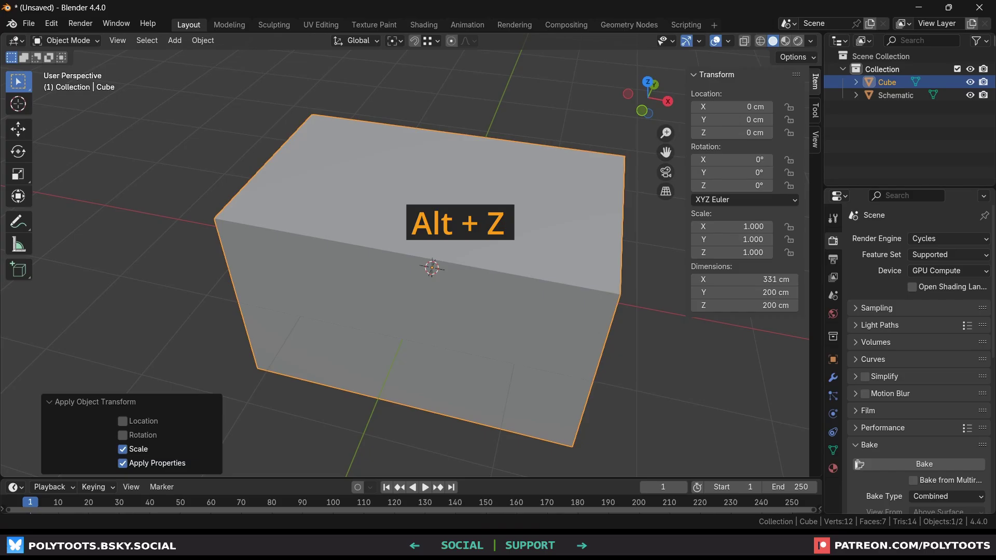
pyautogui.hotkey('alt', 'z')
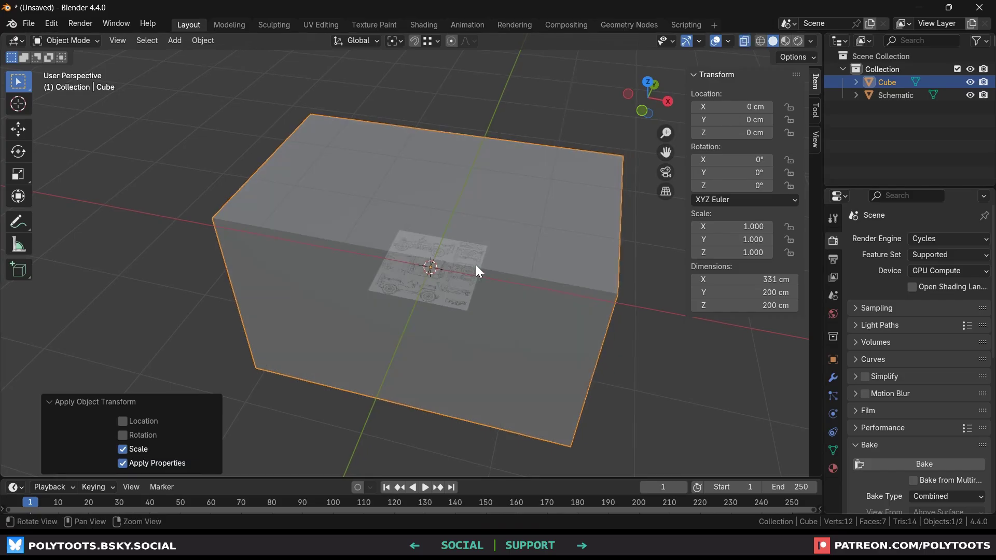
pyautogui.hotkey('alt', 'z')
pyautogui.hotkey('alt', 'z')
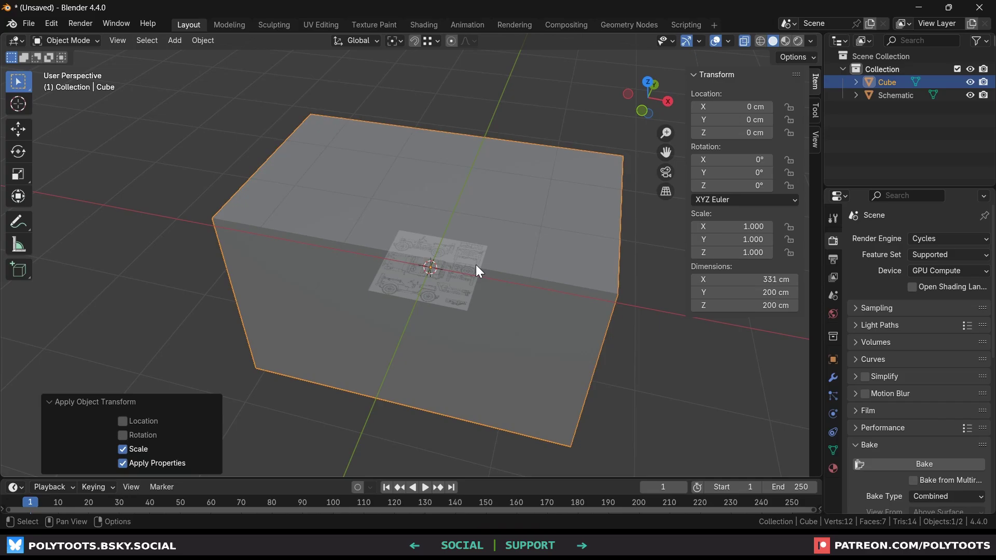
pyautogui.click(743, 42)
pyautogui.click(743, 42)
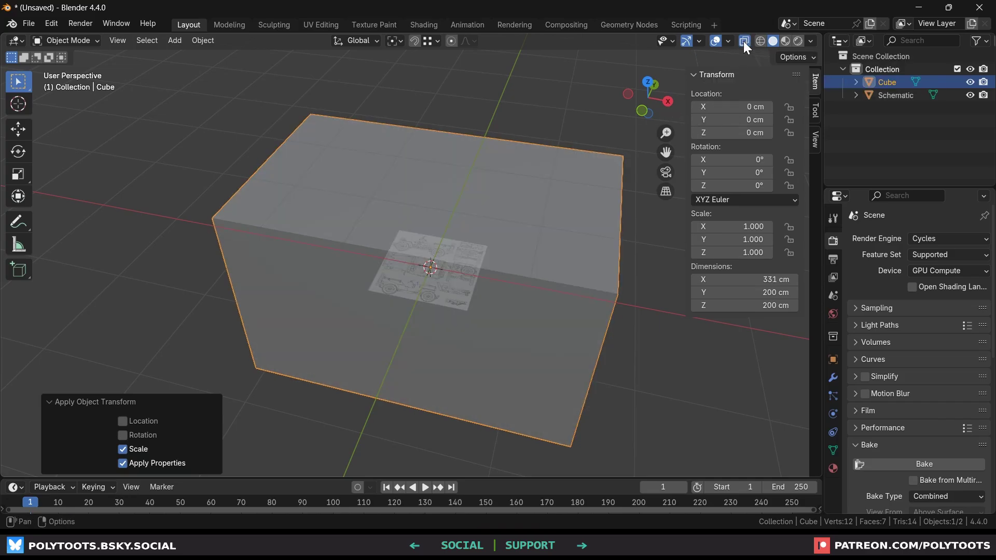
pyautogui.click(461, 292)
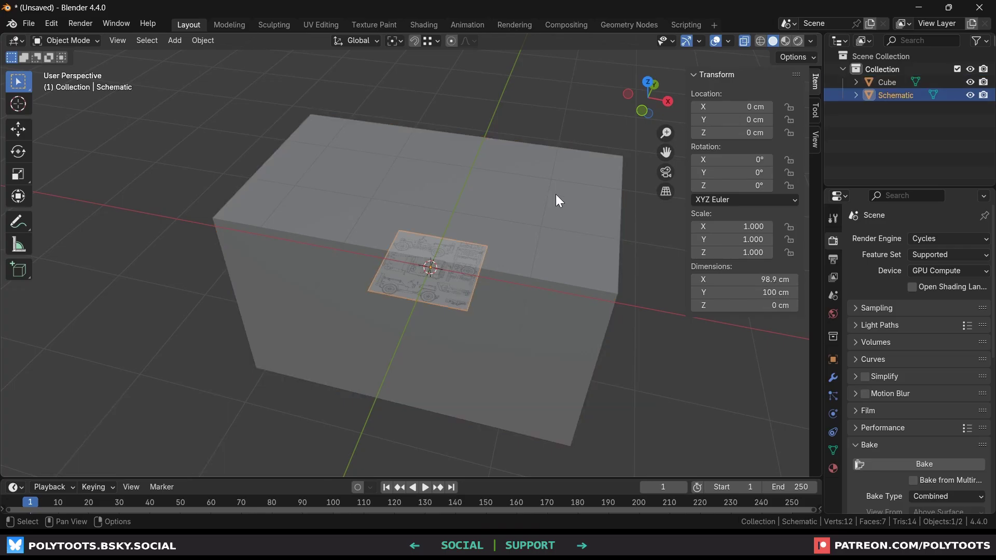
# - In top view, scale and move the Schematic plane to 5.152 (510 × 515 cm)
pyautogui.click(645, 84)
pyautogui.scroll(2, 446, 259)
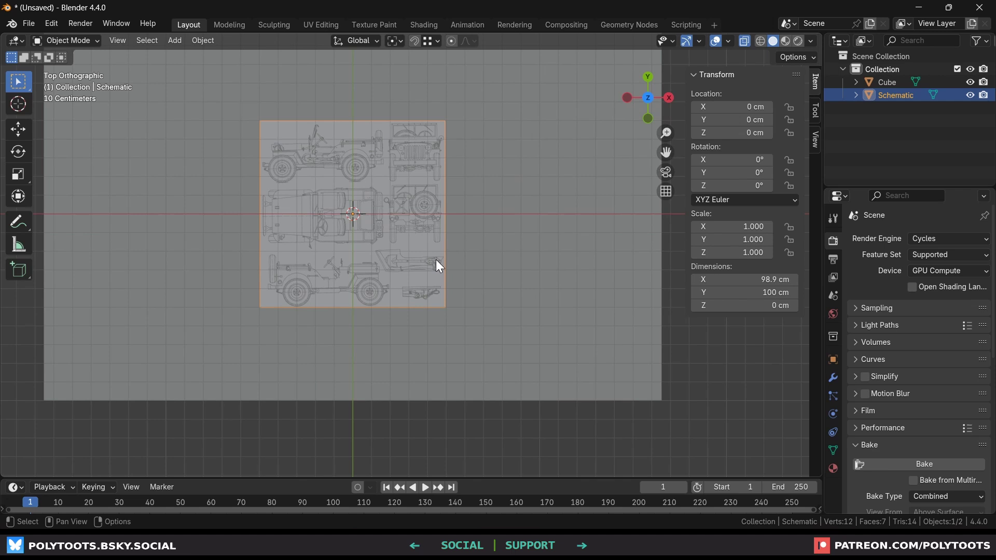
pyautogui.scroll(-1, 438, 261)
pyautogui.press('s')
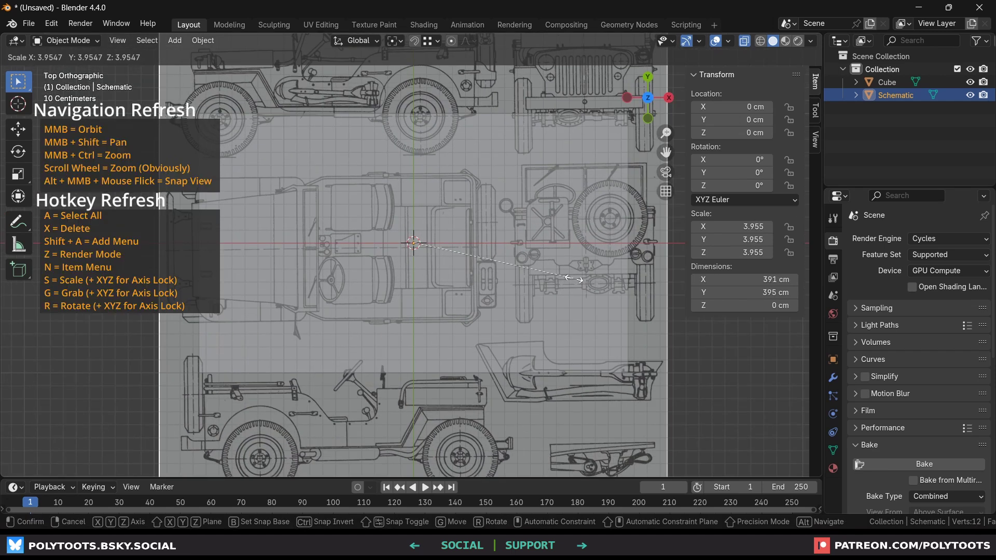
pyautogui.click(434, 260)
pyautogui.scroll(-1, 434, 260)
pyautogui.press('g')
pyautogui.click(467, 260)
pyautogui.press('s')
pyautogui.click(481, 259)
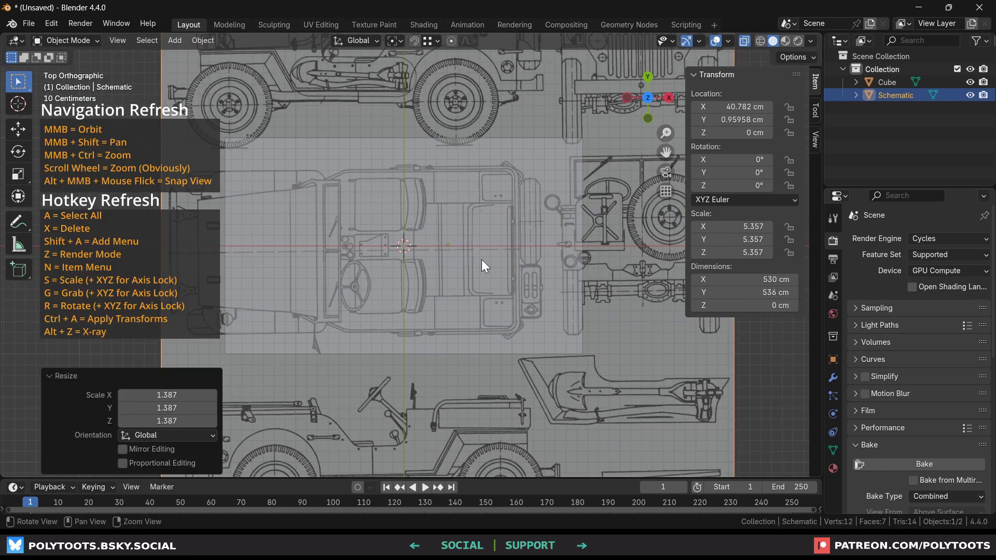
pyautogui.press('s')
pyautogui.click(474, 258)
pyautogui.press('g')
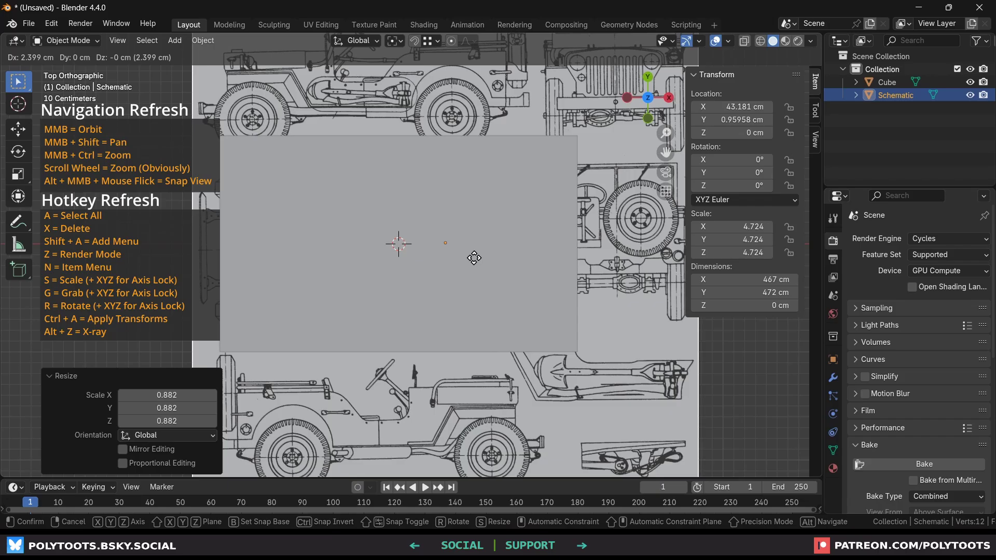
pyautogui.click(494, 256)
pyautogui.press('s')
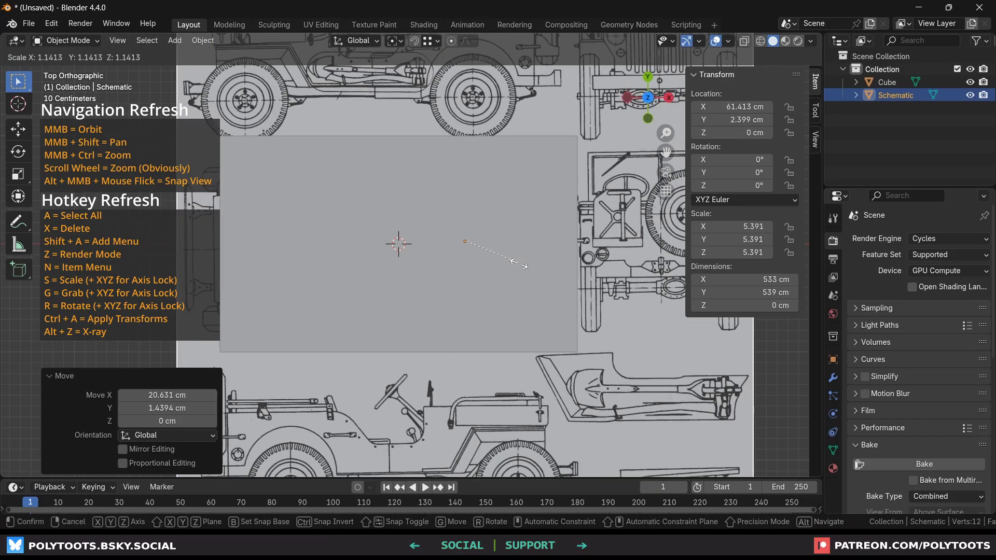
pyautogui.click(517, 262)
pyautogui.press('g')
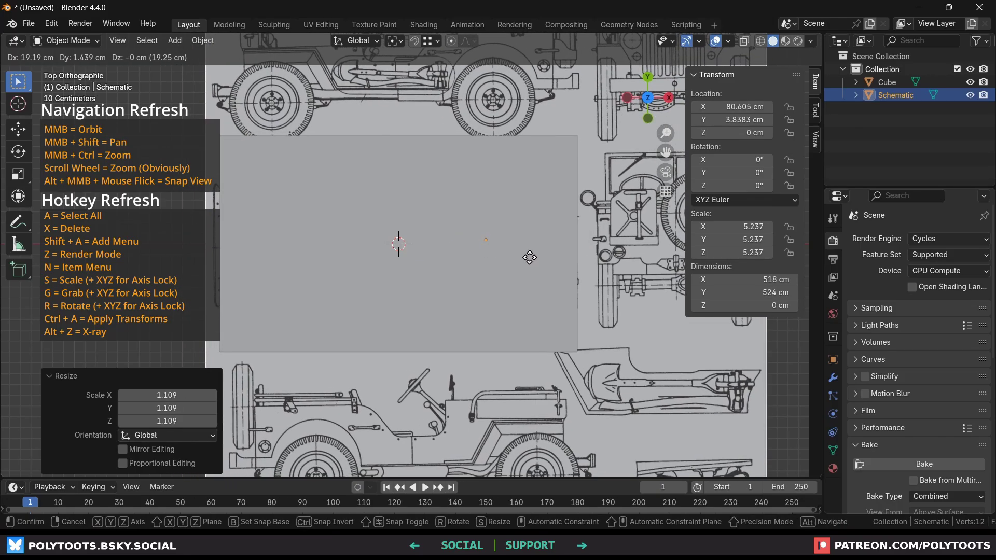
pyautogui.click(530, 257)
pyautogui.press('s')
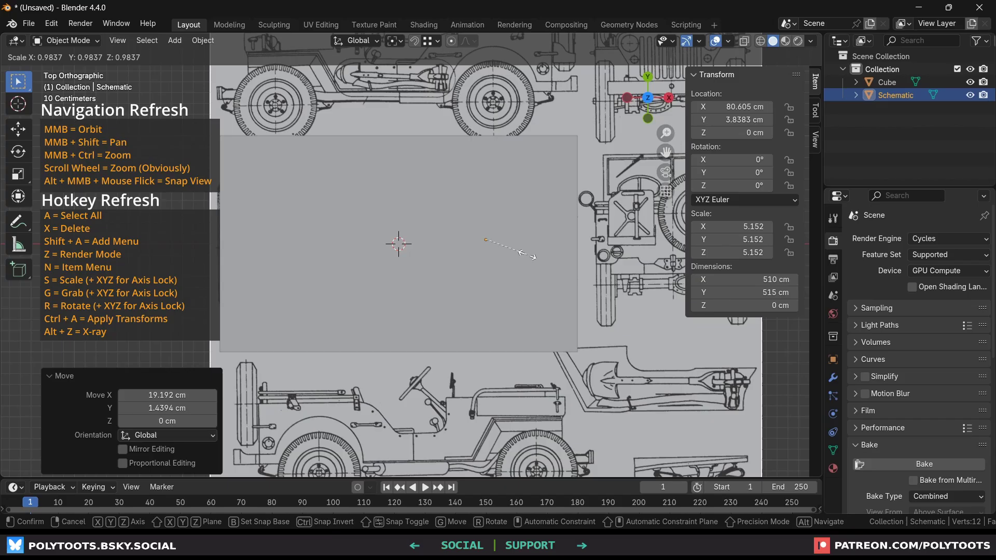
pyautogui.click(528, 254)
# - Flatten the Cube along Y to 45.4 cm wide, then select the Schematic plane
pyautogui.click(538, 244)
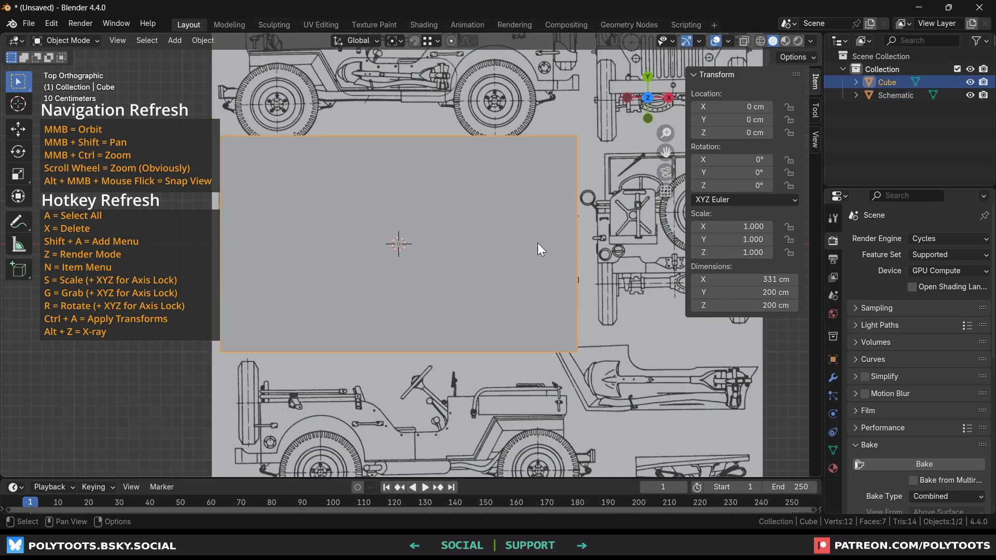
pyautogui.press('s')
pyautogui.press('y')
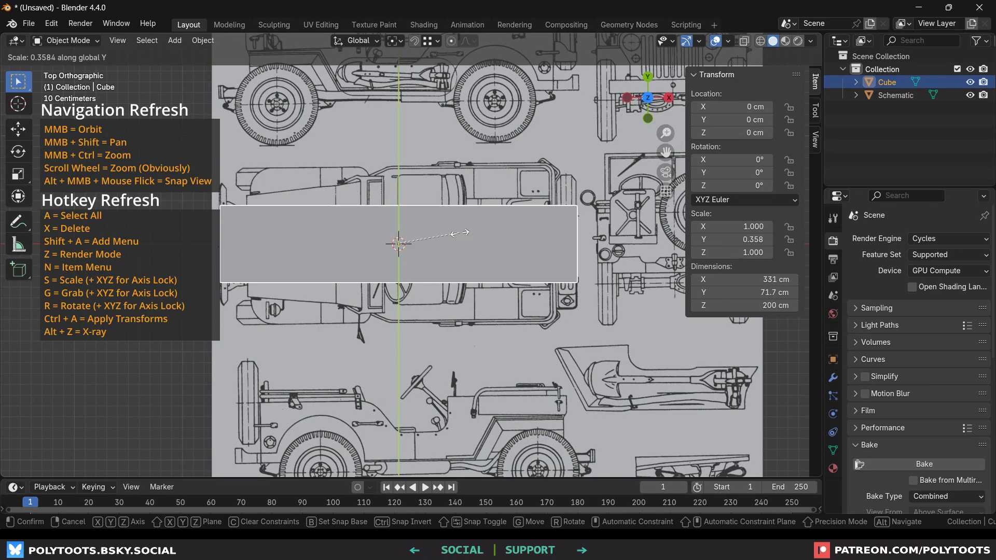
pyautogui.click(444, 242)
pyautogui.moveTo(443, 241)
pyautogui.mouseDown(button='middle')
pyautogui.moveTo(470, 261)
pyautogui.moveTo(487, 245)
pyautogui.moveTo(459, 243)
pyautogui.moveTo(475, 249)
pyautogui.moveTo(465, 250)
pyautogui.moveTo(441, 231)
pyautogui.mouseUp(button='middle')
pyautogui.click(226, 237)
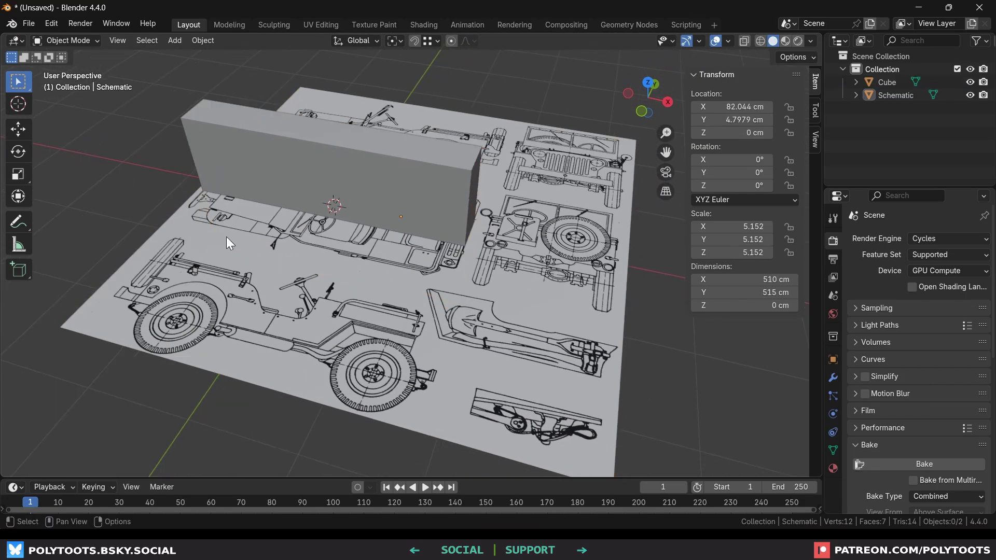
# - Enter Edit Mode on the Schematic plane and cycle vertex, edge and face select modes
pyautogui.click(96, 42)
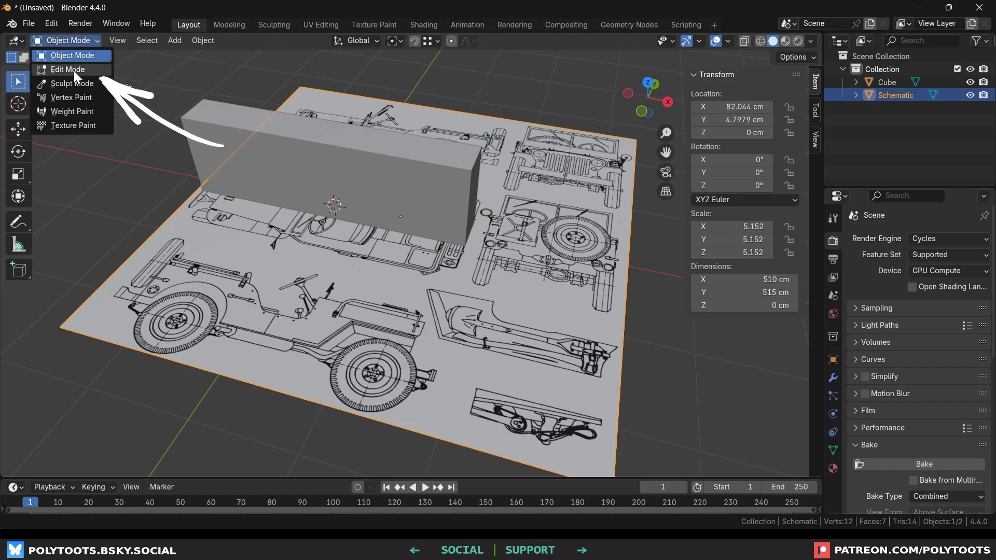
pyautogui.press('Tab')
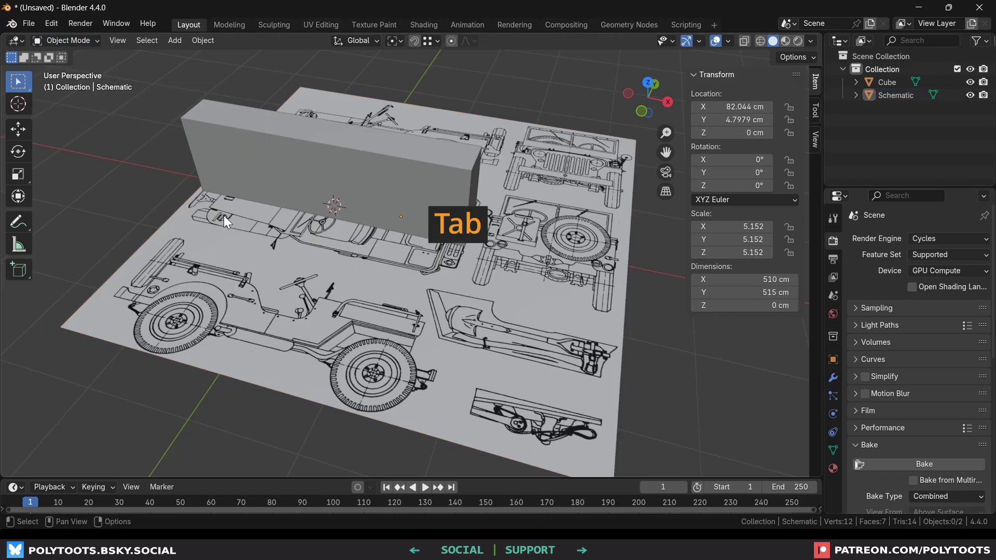
pyautogui.press('Tab')
pyautogui.press('Tab')
pyautogui.press('Tab')
pyautogui.press('Tab')
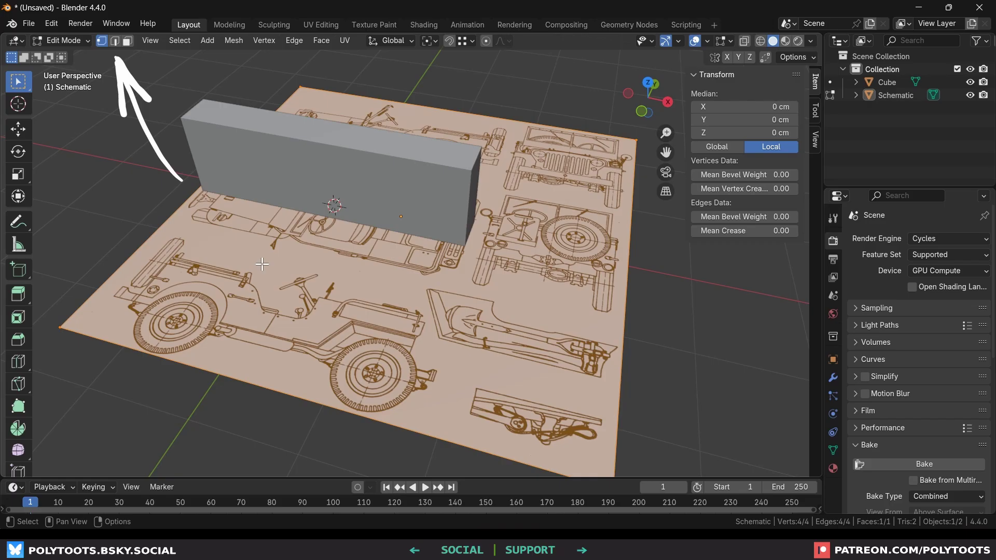
pyautogui.keyDown('shift'); pyautogui.moveTo(422, 215); pyautogui.dragTo(422, 232, button='middle'); pyautogui.keyUp('shift')
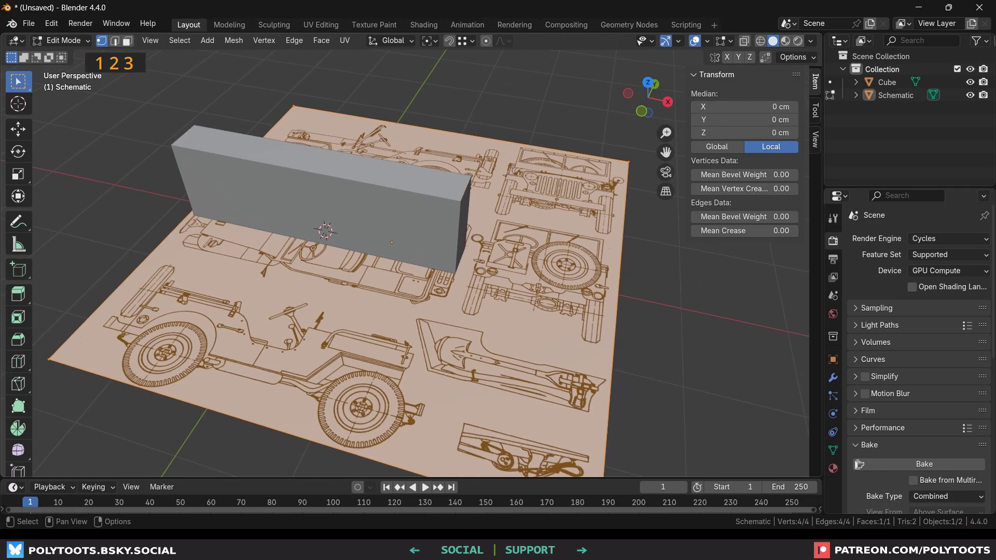
pyautogui.press('2')
pyautogui.press('3')
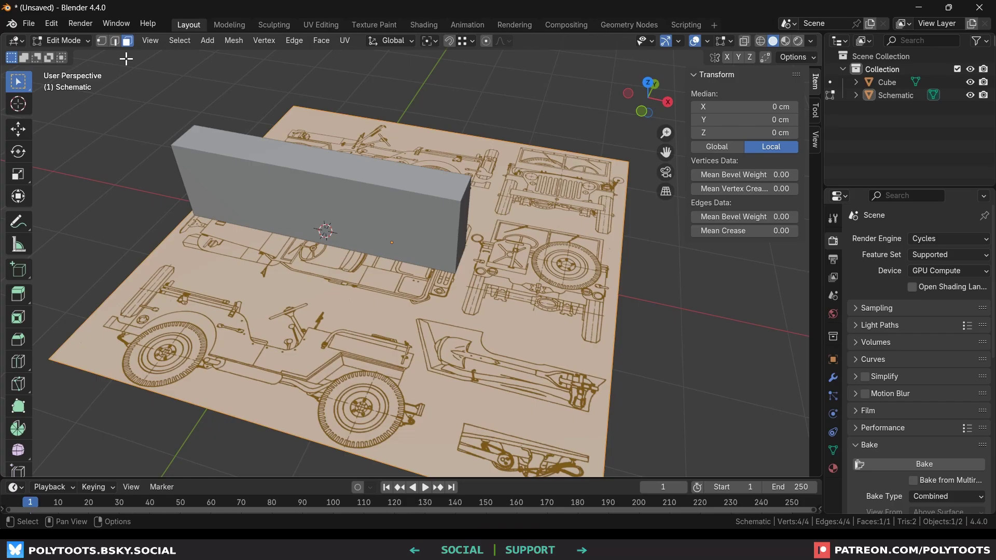
pyautogui.press('1')
# - Grab and cancel a corner vertex, the far edge and the face, then deselect all
pyautogui.click(294, 107)
pyautogui.press('g')
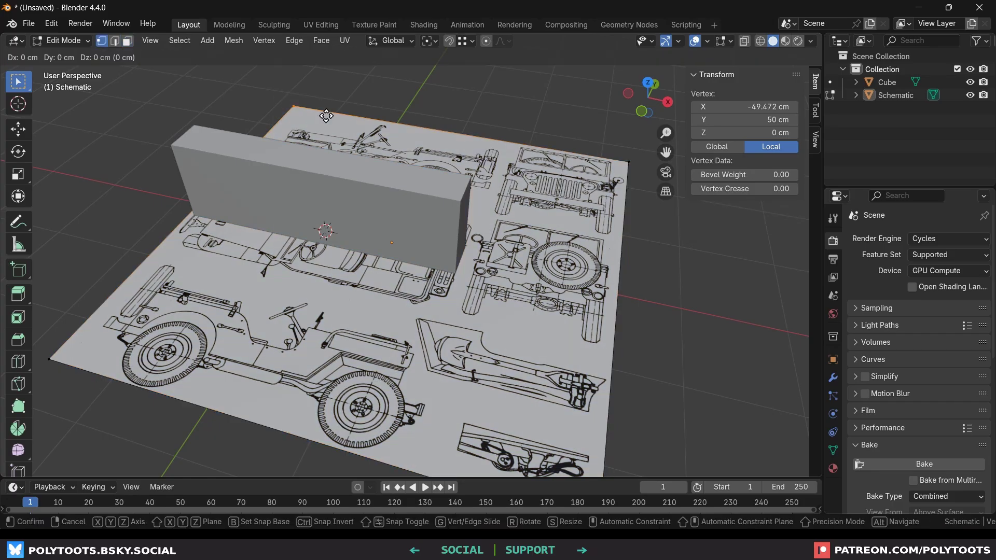
pyautogui.press('Escape')
pyautogui.scroll(-2, 413, 133)
pyautogui.press('2')
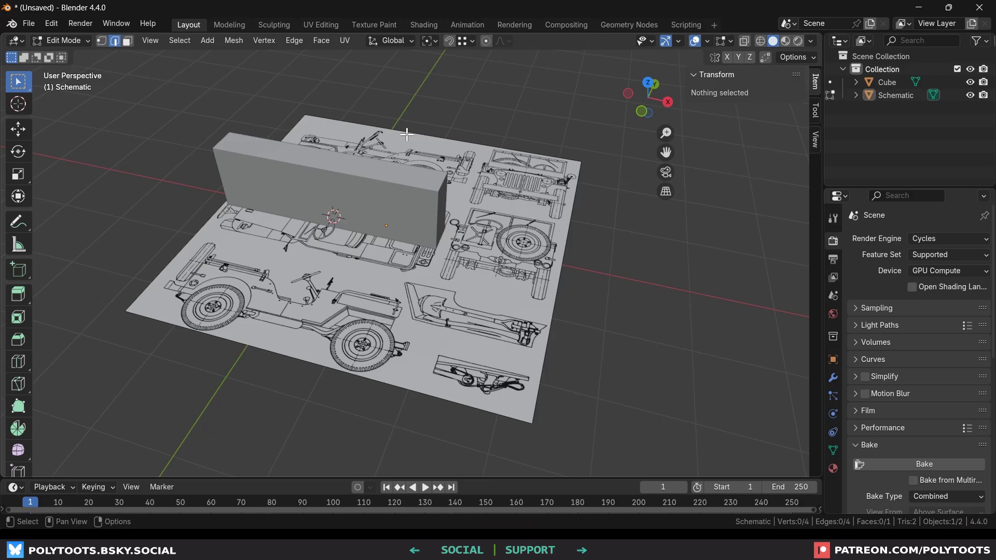
pyautogui.click(413, 132)
pyautogui.press('g')
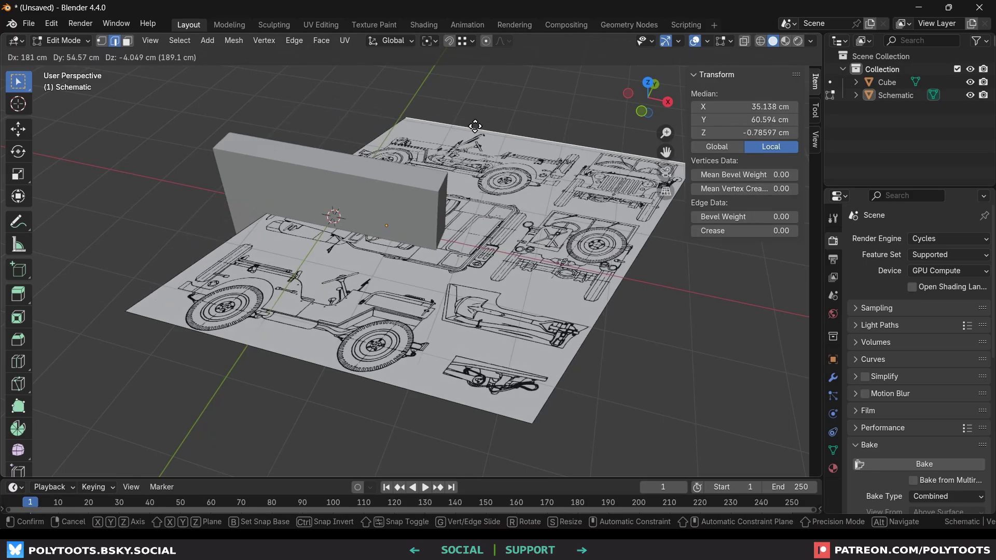
pyautogui.press('Escape')
pyautogui.press('3')
pyautogui.click(482, 221)
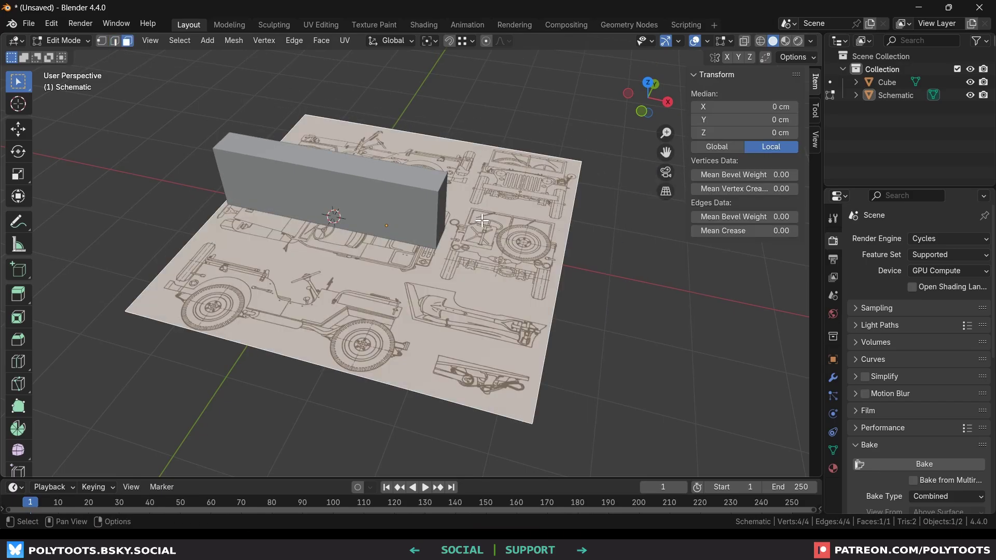
pyautogui.press('g')
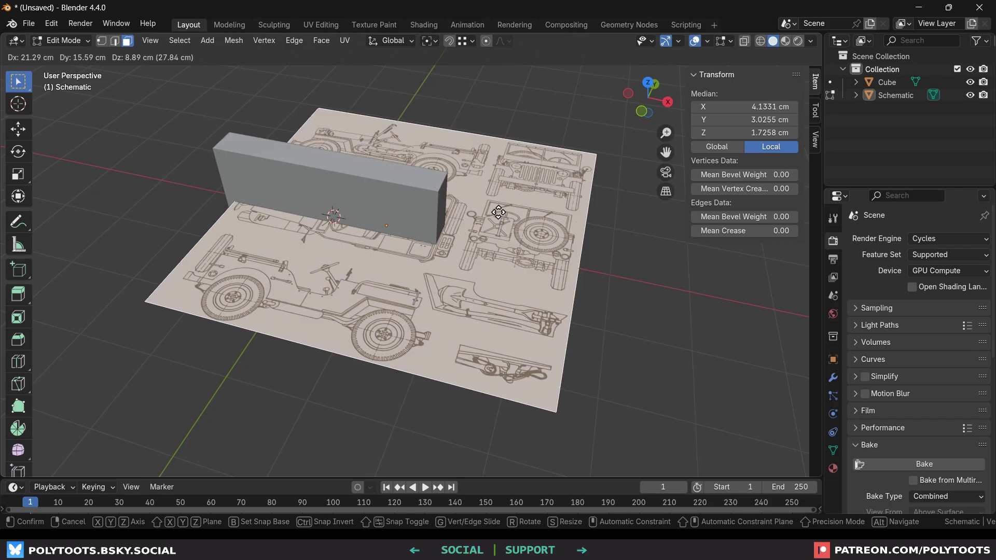
pyautogui.press('Escape')
pyautogui.click(497, 143)
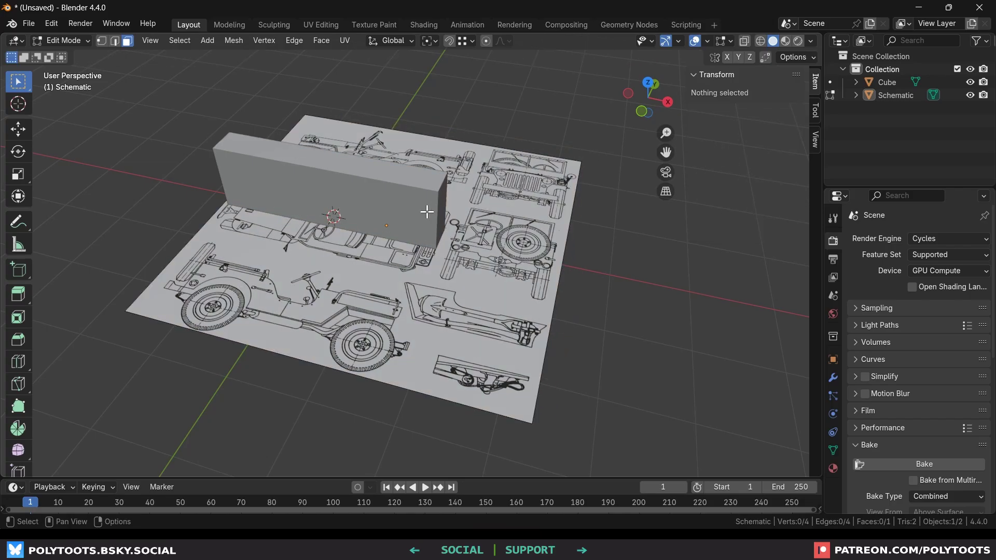
# - Leave and re-enter Edit Mode on the schematic, then hide and re-show the toolbar
pyautogui.press('Tab')
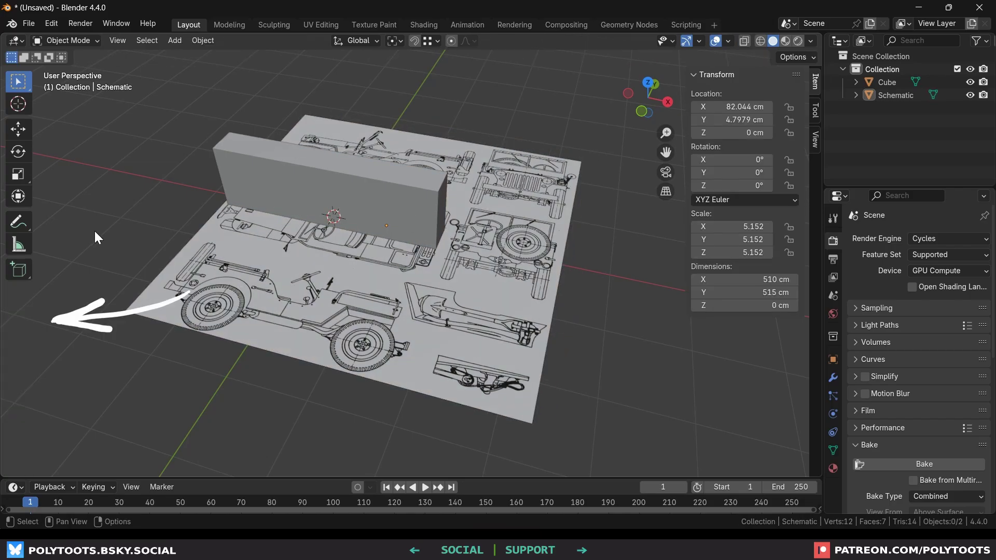
pyautogui.press('Tab')
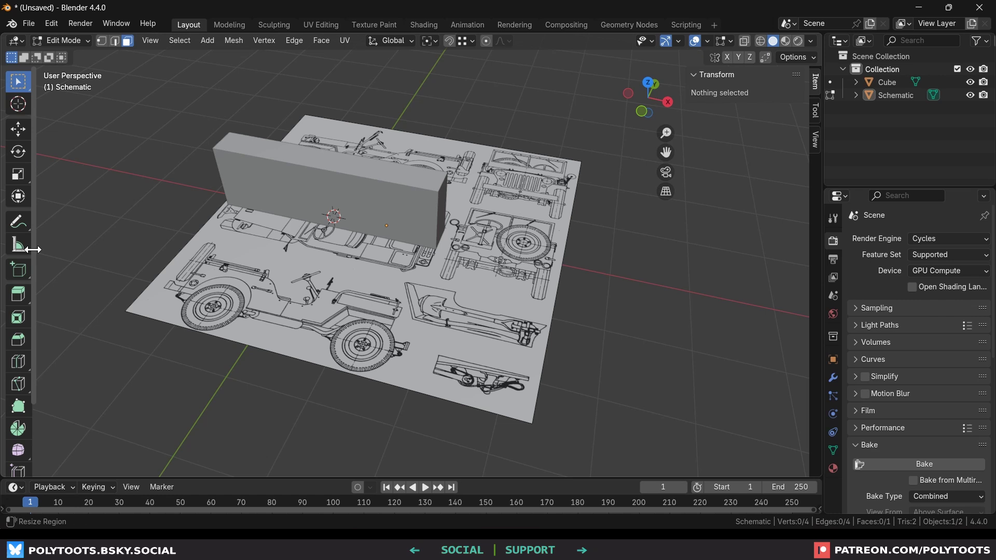
pyautogui.press('t')
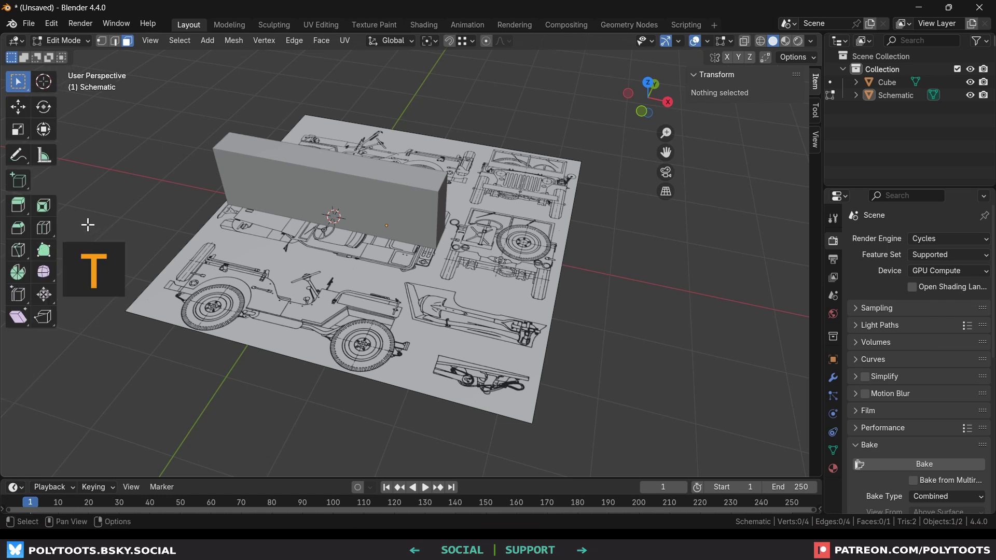
pyautogui.press('t')
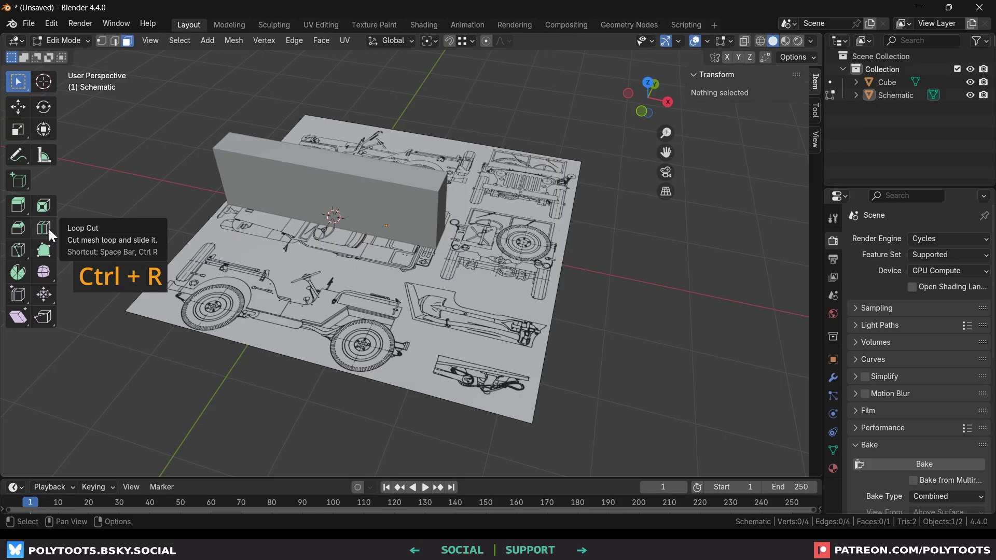
# - Add three loop cuts across the schematic plane to divide it into drawing panels
pyautogui.hotkey('ctrl', 'r')
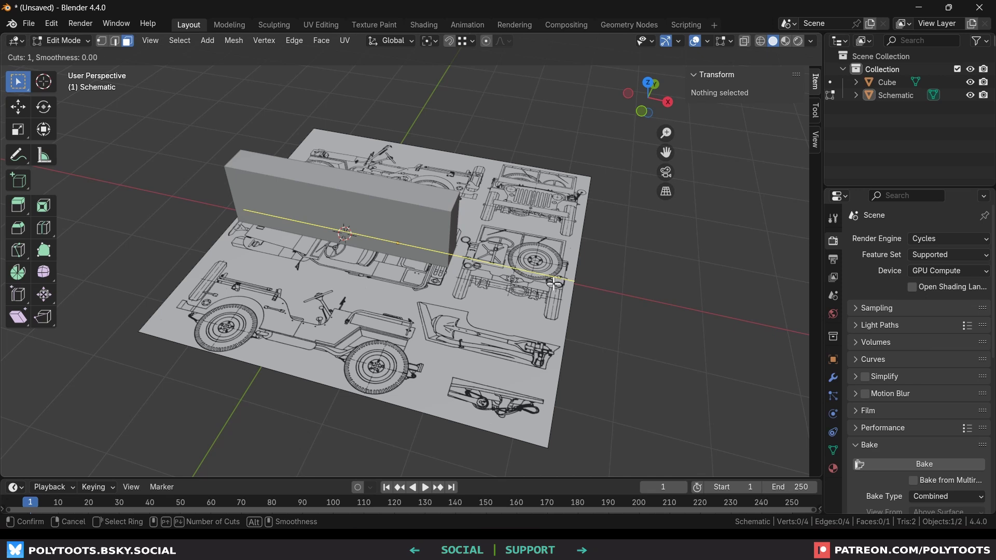
pyautogui.click(333, 368)
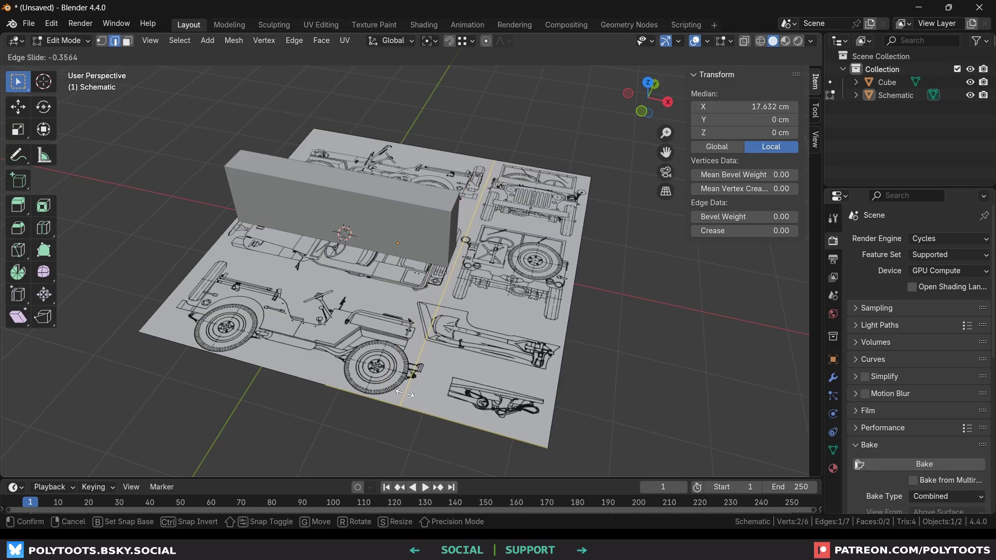
pyautogui.click(406, 393)
pyautogui.hotkey('ctrl', 'r')
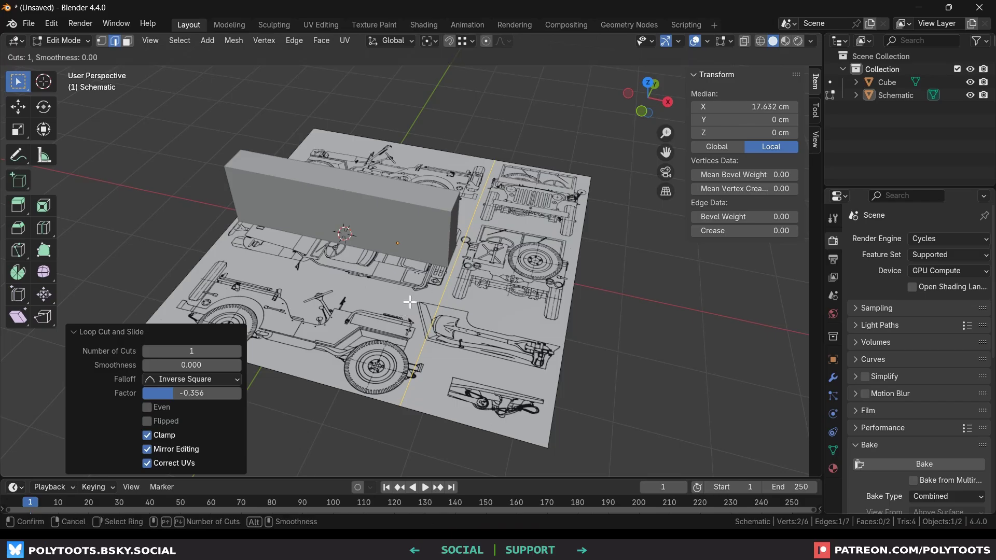
pyautogui.click(441, 337)
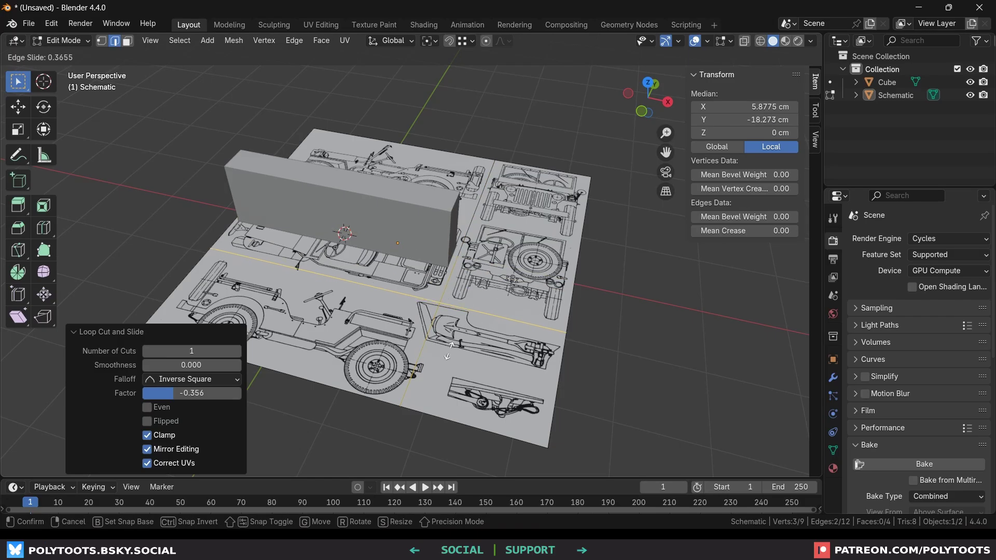
pyautogui.click(453, 344)
pyautogui.moveTo(491, 237); pyautogui.dragTo(468, 276, button='middle')
pyautogui.hotkey('ctrl', 'r')
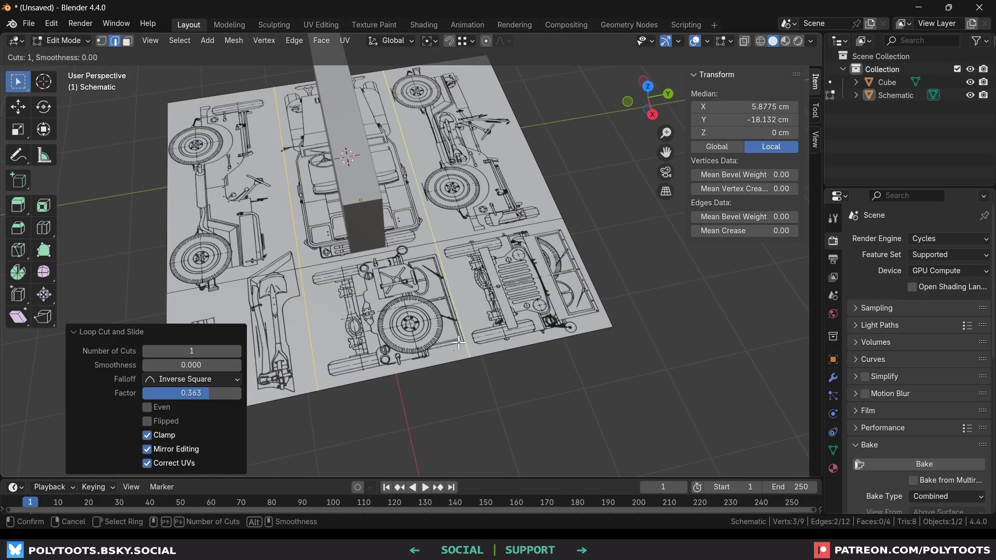
pyautogui.click(459, 350)
pyautogui.click(458, 348)
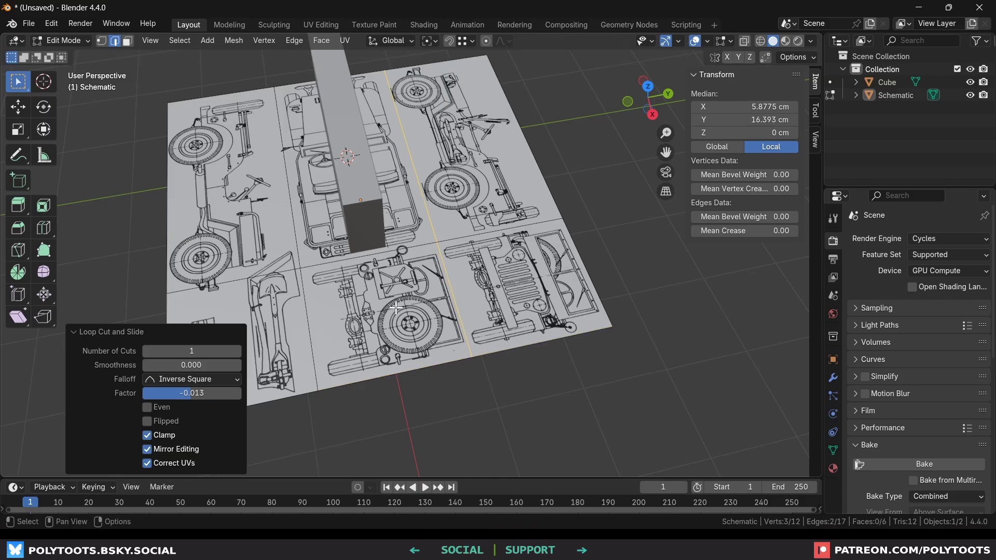
pyautogui.moveTo(457, 349); pyautogui.dragTo(514, 208, button='middle')
# - In face select mode, separate the top-view panel into its own object
pyautogui.press('3')
pyautogui.click(441, 104)
pyautogui.click(249, 270)
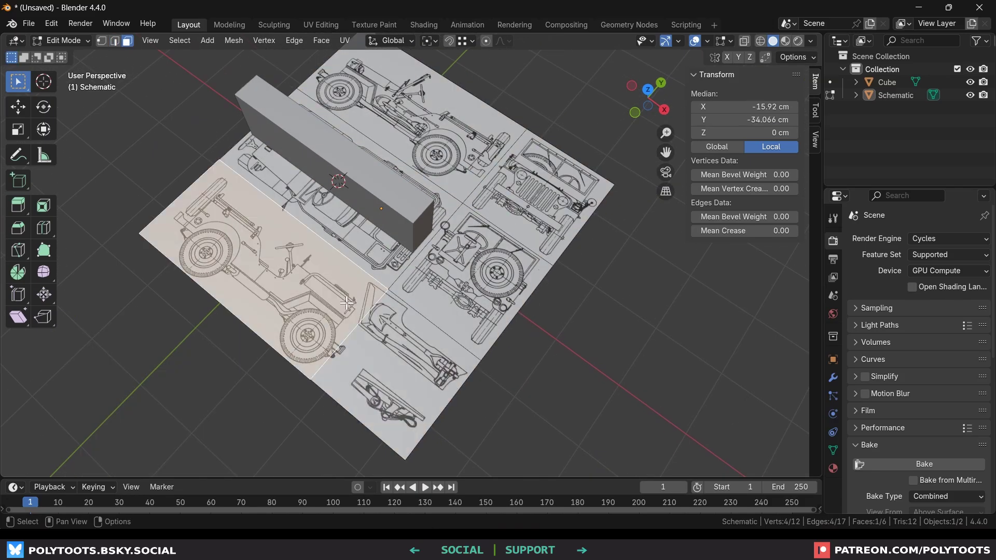
pyautogui.moveTo(249, 270); pyautogui.dragTo(543, 255, button='middle')
pyautogui.hotkey('alt', 'a')
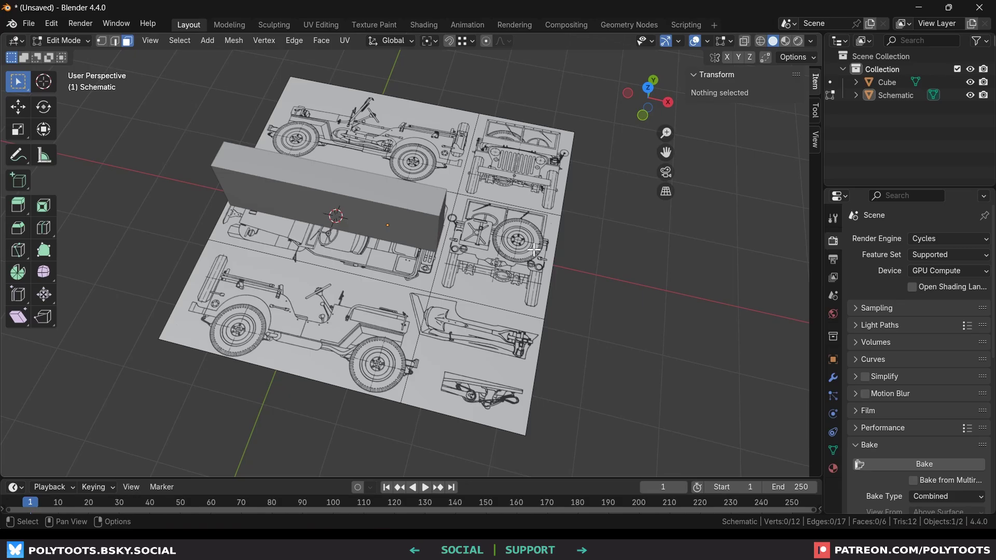
pyautogui.press('3')
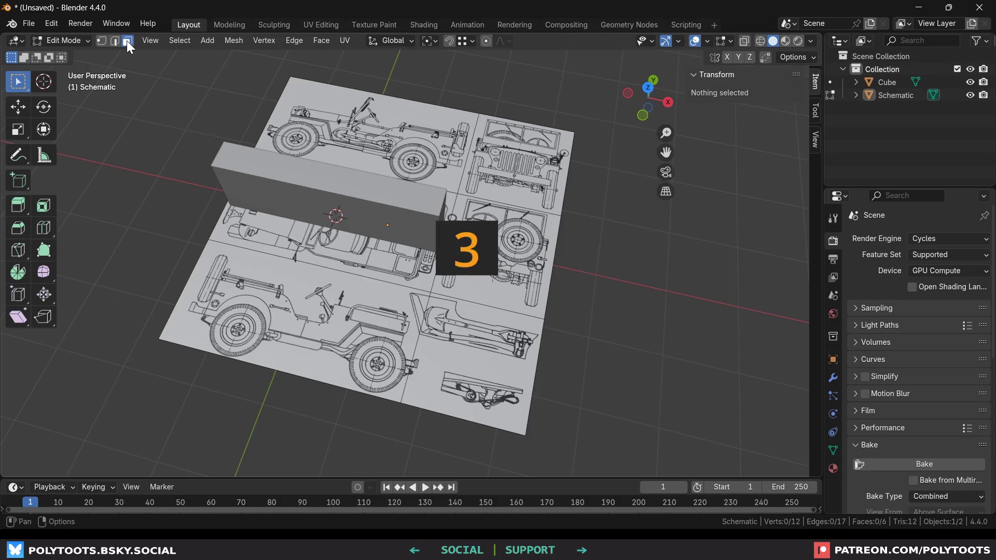
pyautogui.click(379, 246)
pyautogui.press('p')
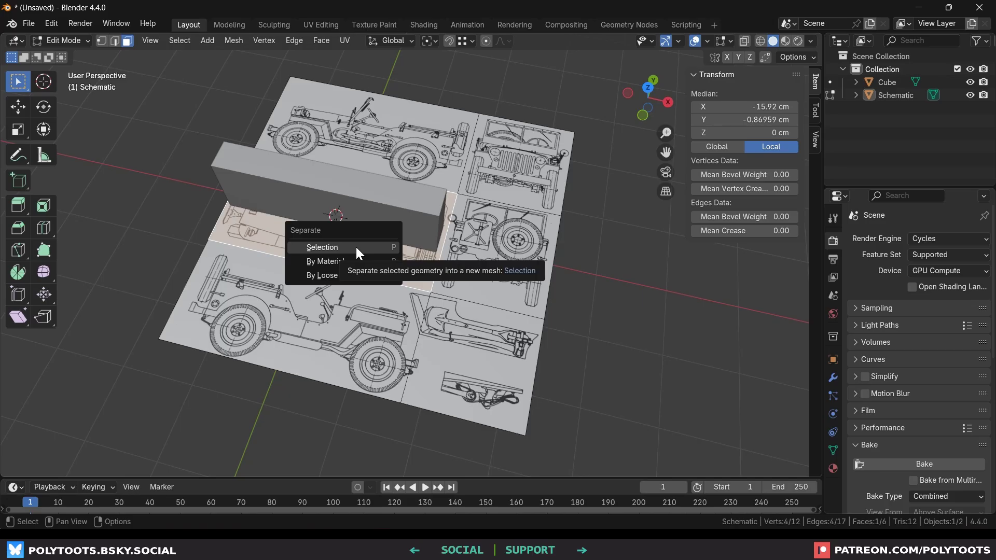
pyautogui.click(357, 249)
# - Separate the upper side-view panel into its own object
pyautogui.click(235, 40)
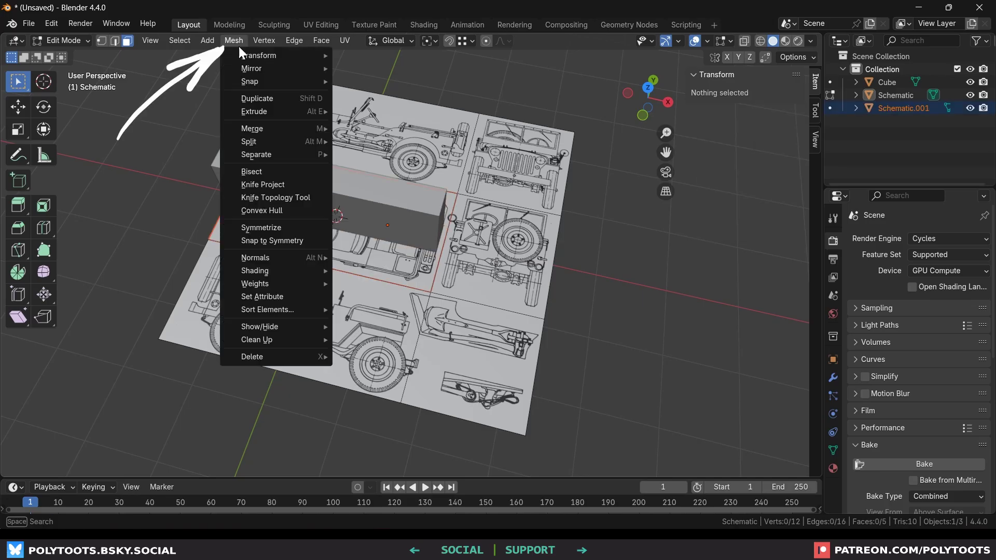
pyautogui.moveTo(258, 154)
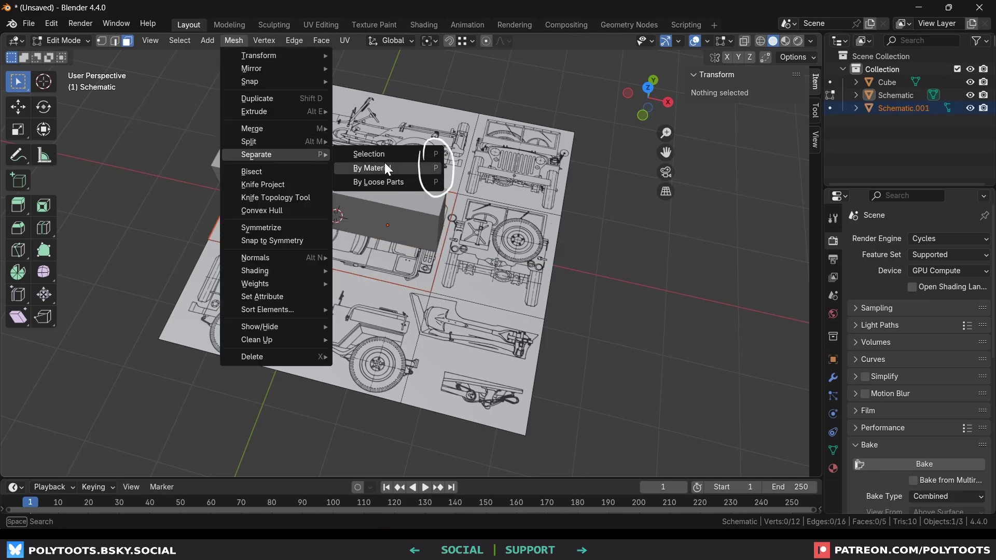
pyautogui.click(435, 140)
pyautogui.click(435, 140)
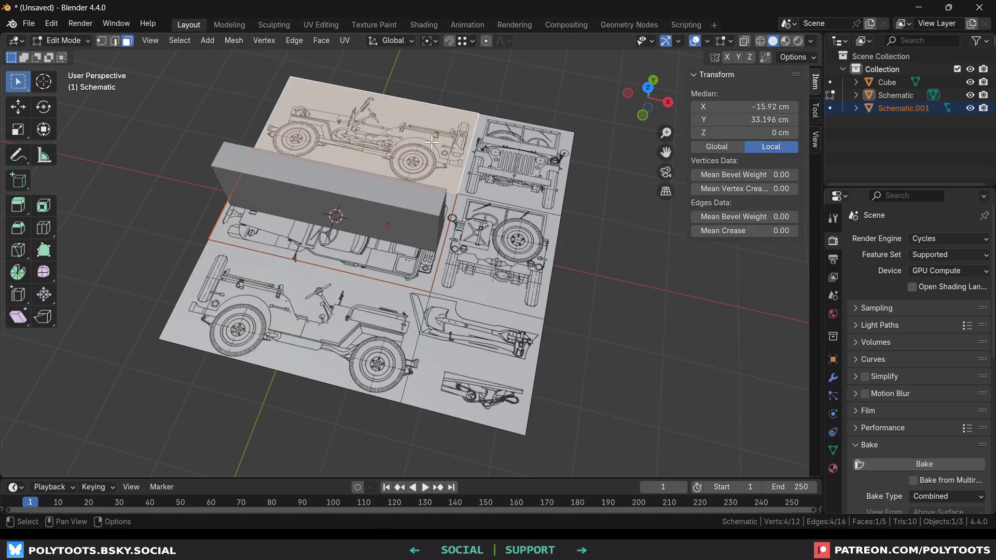
pyautogui.press('p')
pyautogui.click(432, 142)
# - Separate the front-view and rear-view panels, then select the lower side-view panel
pyautogui.click(491, 160)
pyautogui.press('p')
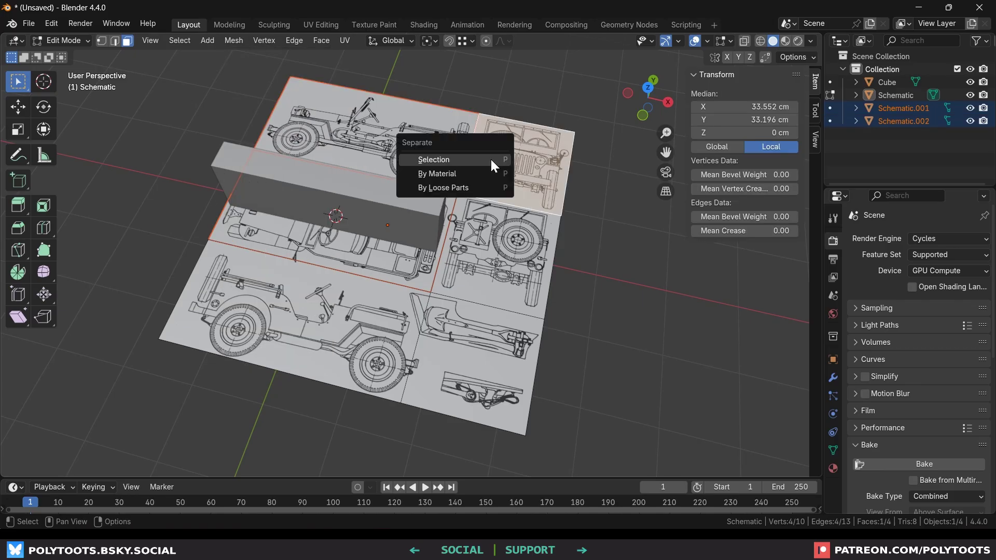
pyautogui.click(491, 157)
pyautogui.click(488, 228)
pyautogui.press('p')
pyautogui.click(488, 229)
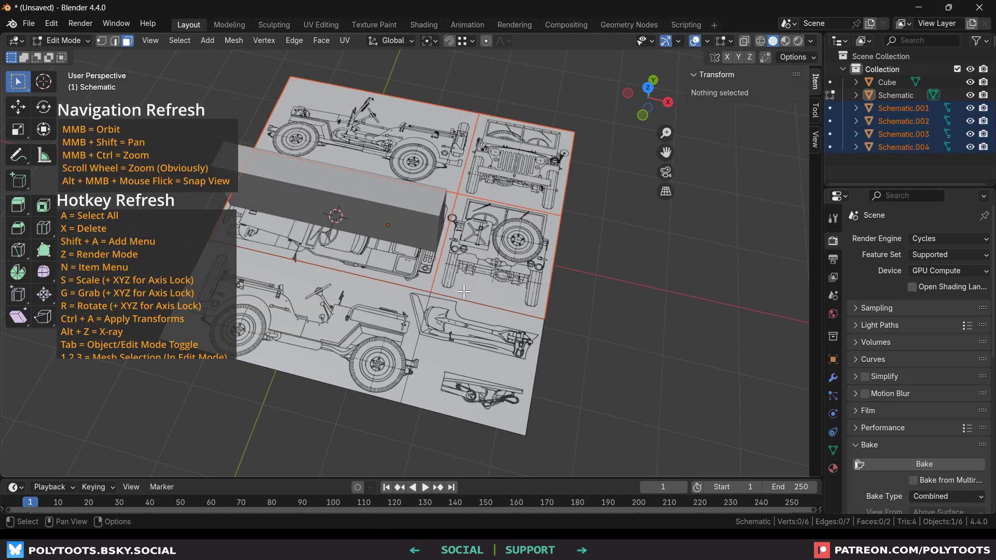
pyautogui.click(380, 337)
# - Separate the lower side-view panel into its own object
pyautogui.press('p')
pyautogui.click(380, 336)
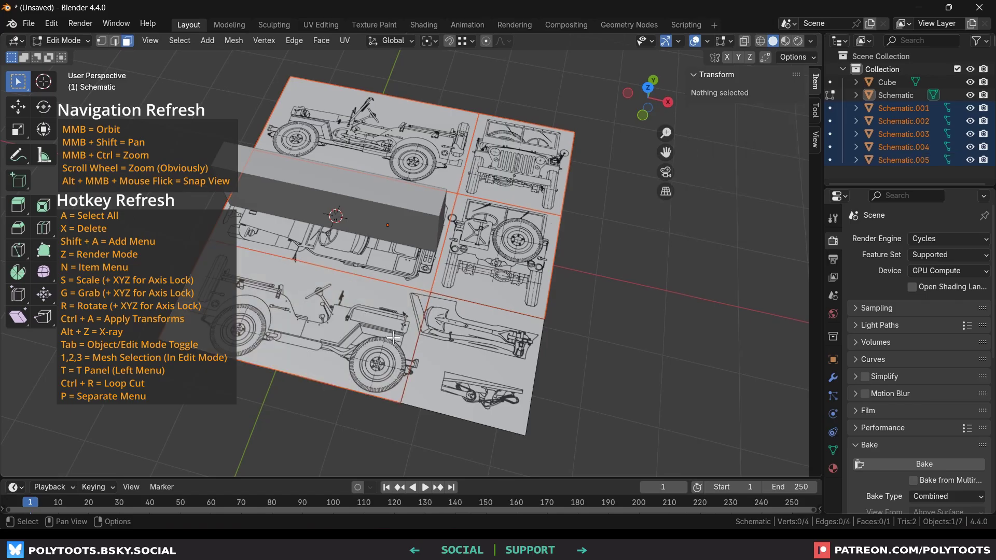
pyautogui.scroll(5, 412, 339)
# - In Object Mode, move the shovel-and-parts plane further right along X
pyautogui.press('Tab')
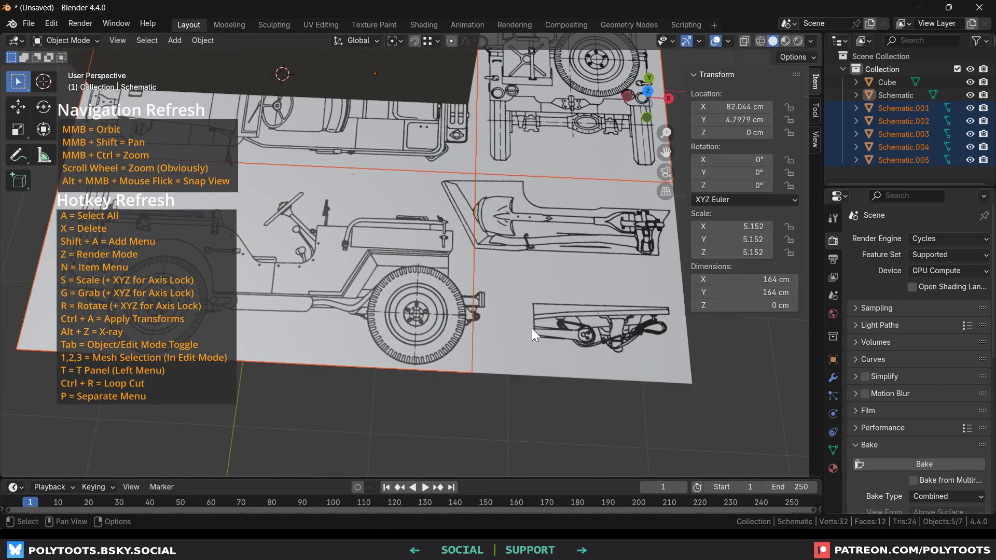
pyautogui.click(369, 281)
pyautogui.click(509, 288)
pyautogui.press('g')
pyautogui.press('x')
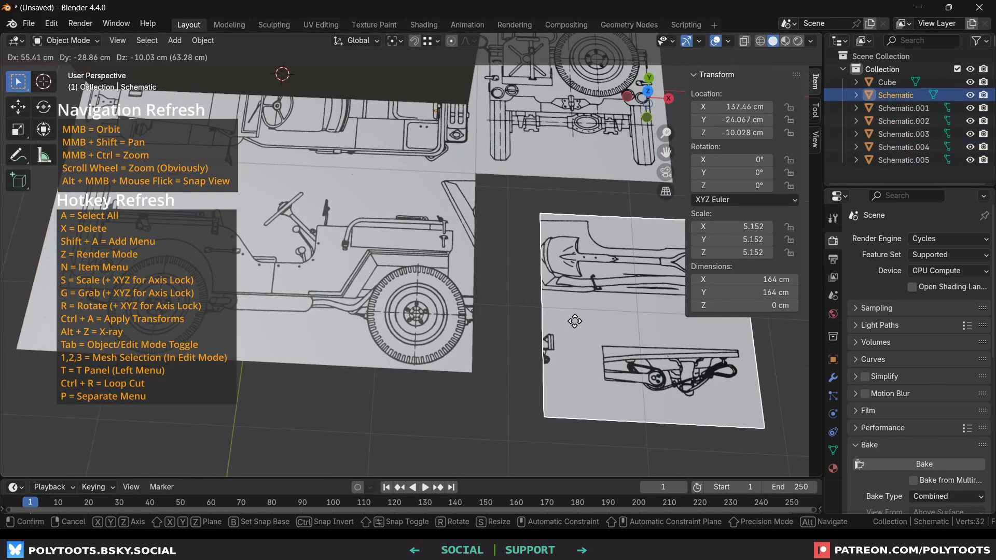
pyautogui.click(550, 313)
# - Enable Correct Face Attributes and slide the side view's right edge along X into the gap
pyautogui.click(459, 275)
pyautogui.press('Tab')
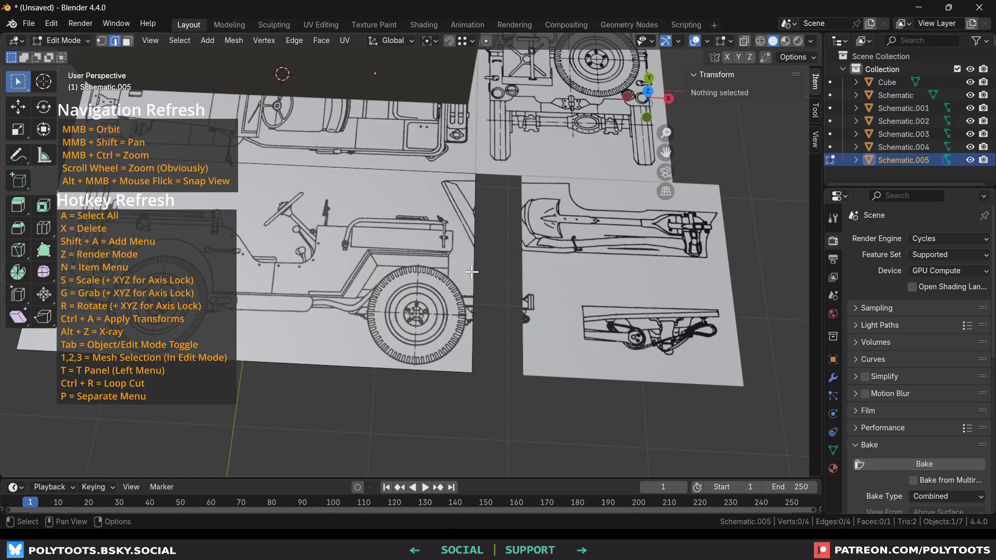
pyautogui.click(475, 270)
pyautogui.press('g')
pyautogui.press('x')
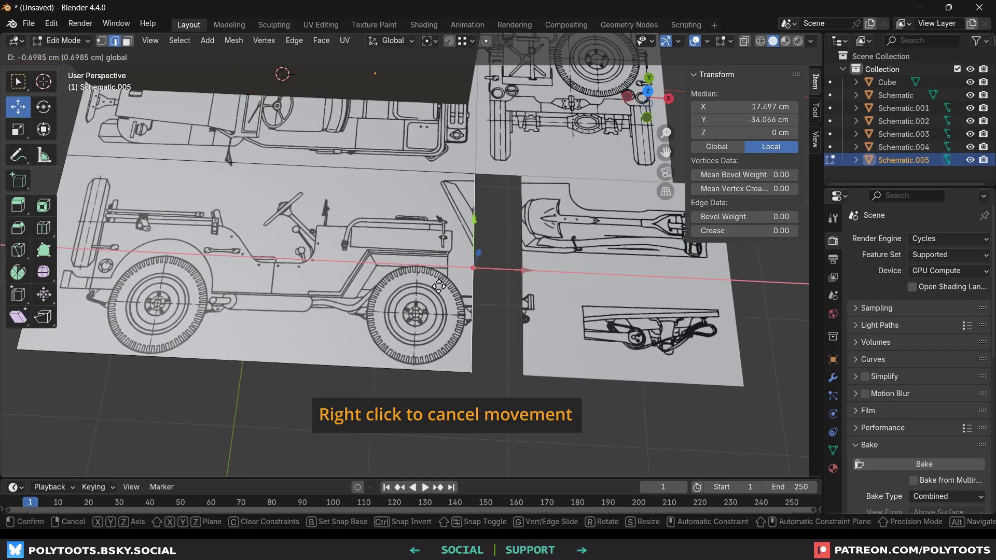
pyautogui.rightClick(510, 294)
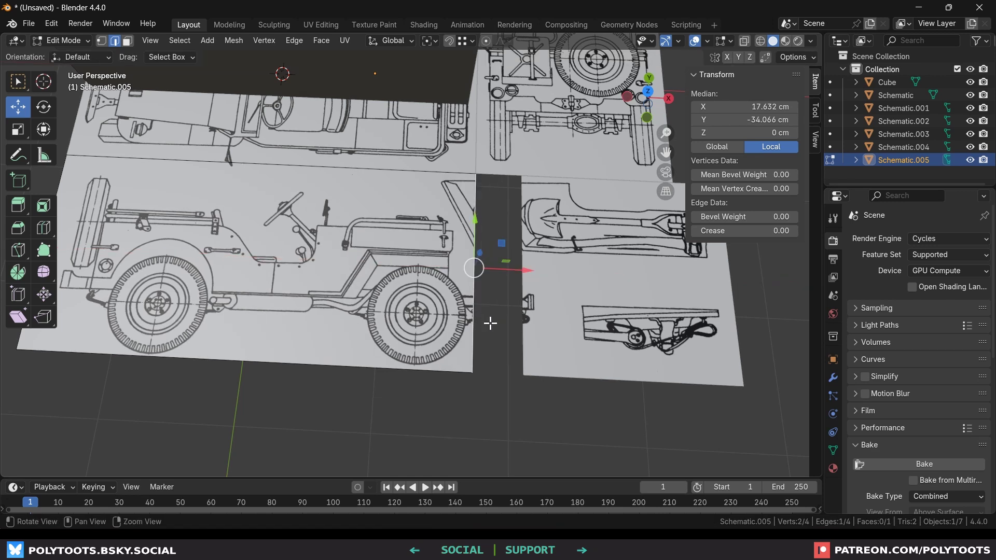
pyautogui.moveTo(489, 322); pyautogui.dragTo(478, 293, button='middle')
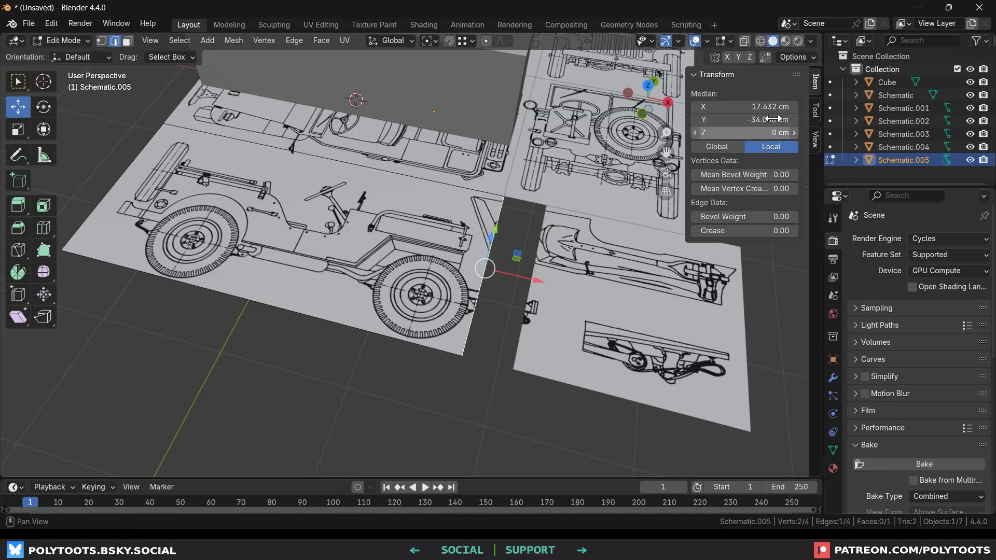
pyautogui.click(813, 58)
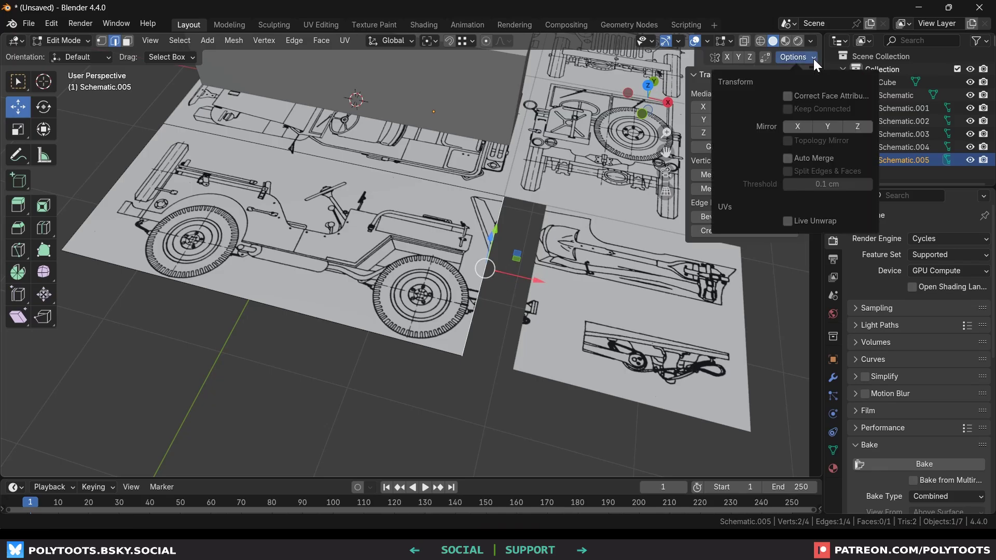
pyautogui.click(787, 96)
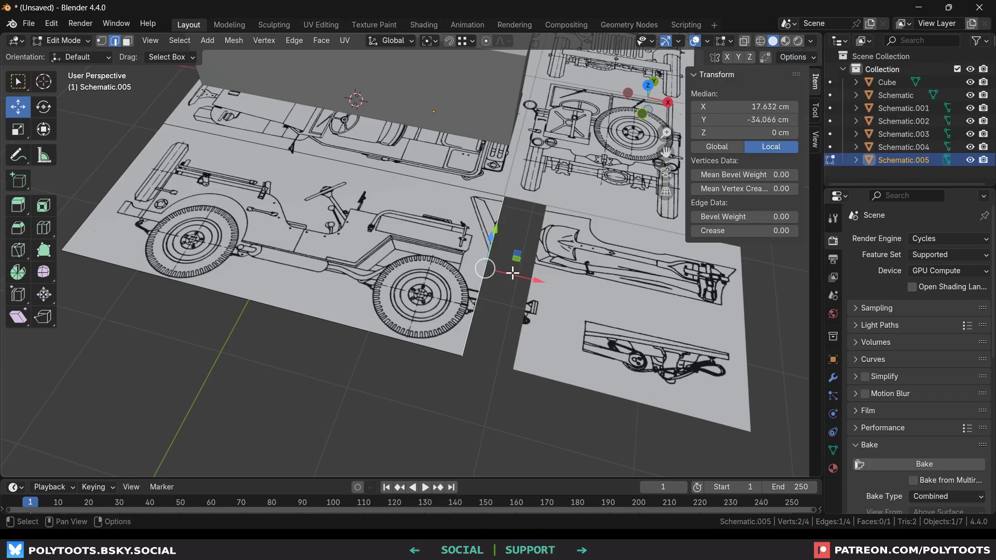
pyautogui.moveTo(519, 275); pyautogui.dragTo(513, 319)
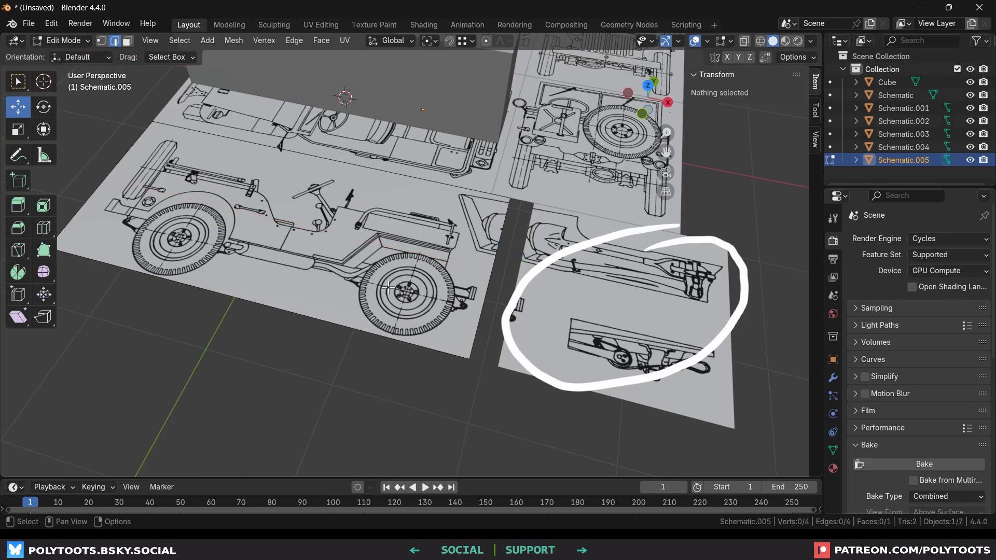
# - Select the lower-right shovel-and-parts Schematic plane in Object Mode and delete it
pyautogui.press('Tab')
pyautogui.click(552, 298)
pyautogui.keyDown('shift'); pyautogui.moveTo(553, 295); pyautogui.dragTo(516, 295, button='middle'); pyautogui.keyUp('shift')
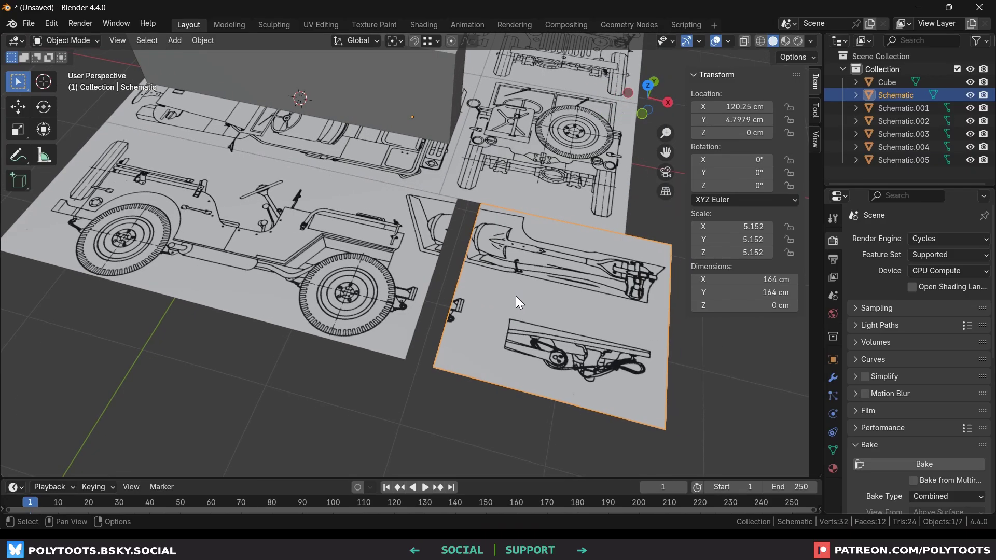
pyautogui.press('Tab')
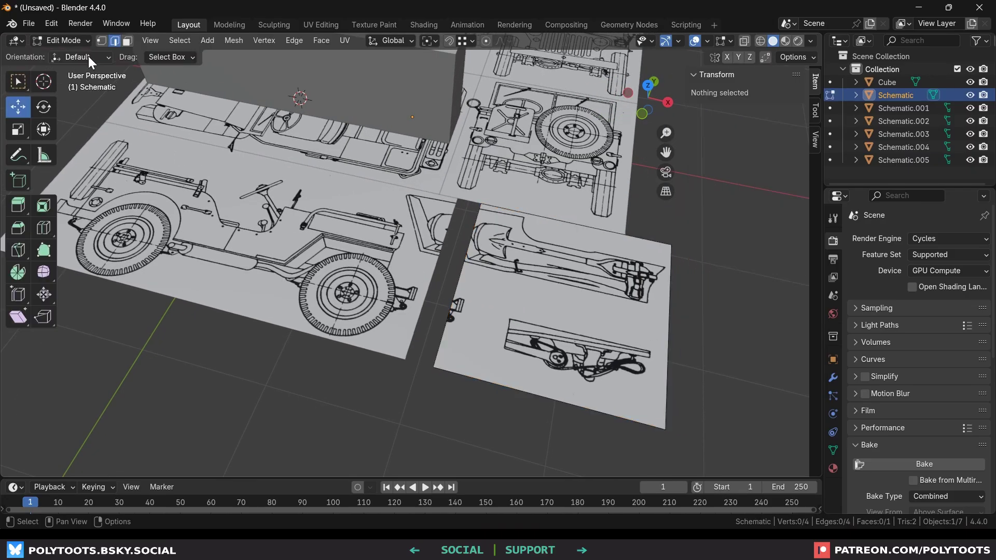
pyautogui.press('Tab')
pyautogui.press('Tab')
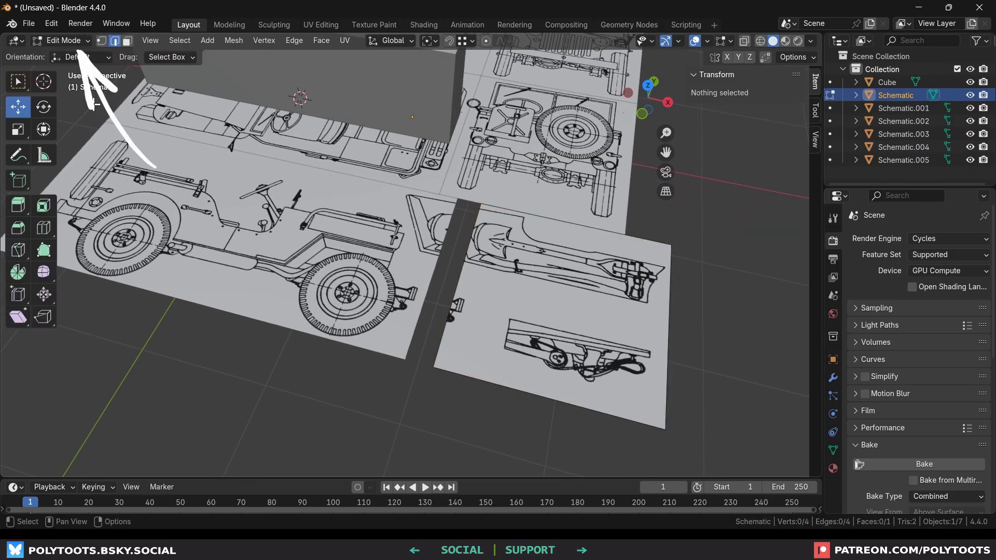
pyautogui.press('Tab')
pyautogui.press('Tab')
pyautogui.press('Tab')
pyautogui.press('x')
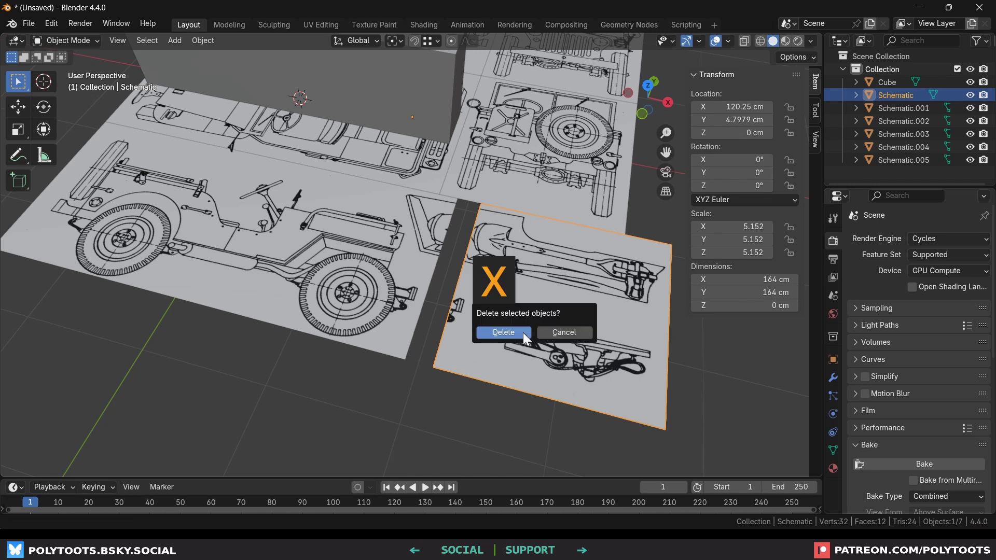
pyautogui.click(519, 332)
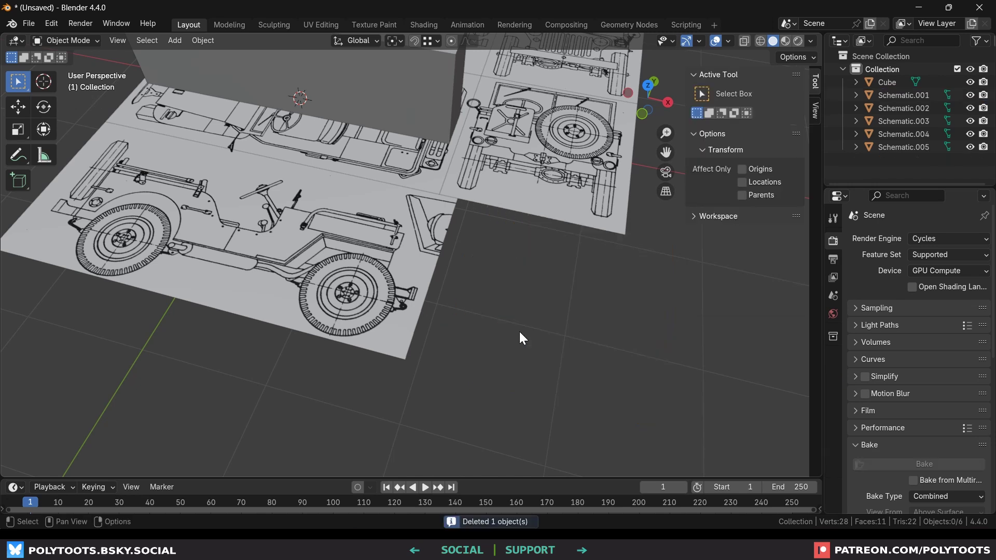
pyautogui.keyDown('shift'); pyautogui.moveTo(500, 279); pyautogui.dragTo(512, 309, button='middle'); pyautogui.keyUp('shift')
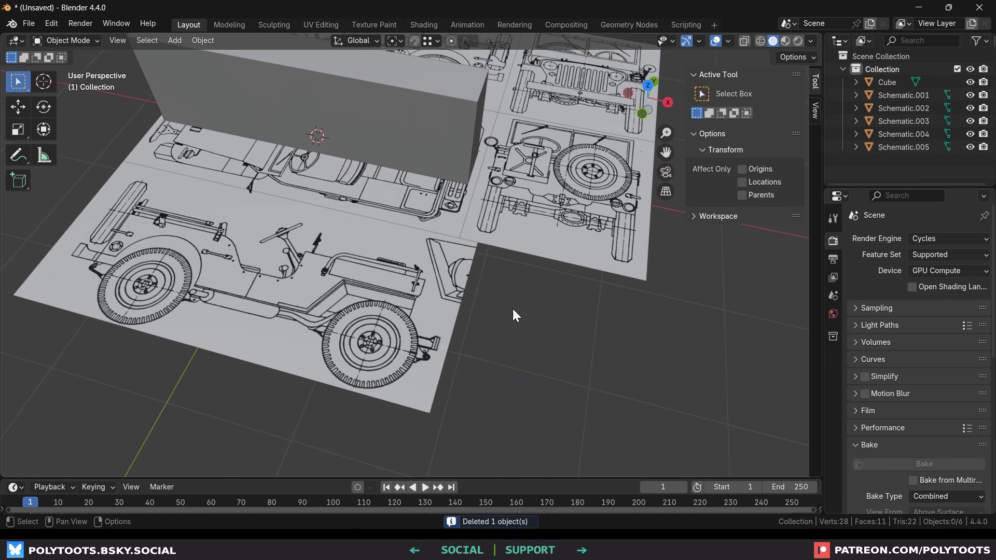
pyautogui.scroll(-1, 513, 309)
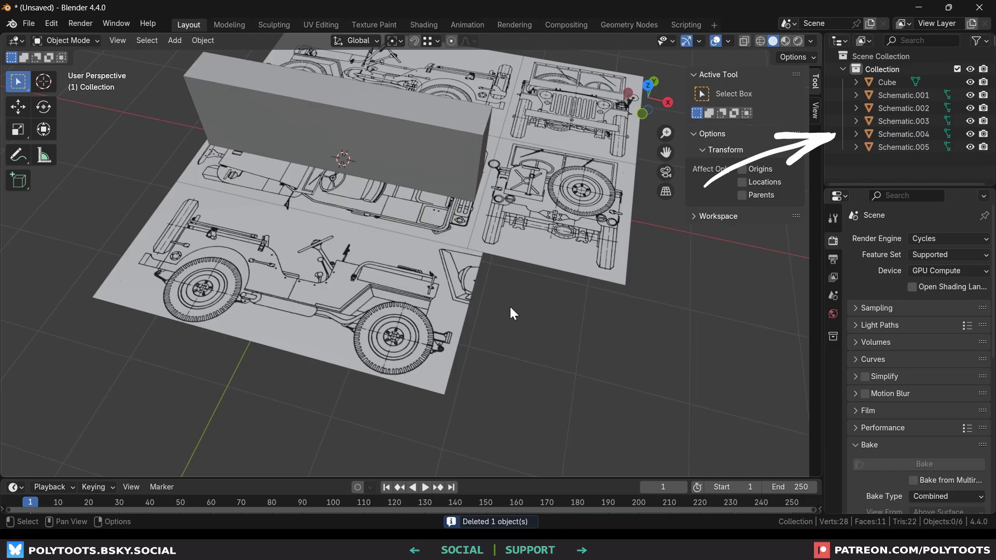
# - Rename the top-view plane to Top and the rear-view plane to Back
pyautogui.click(898, 96)
pyautogui.press('F2')
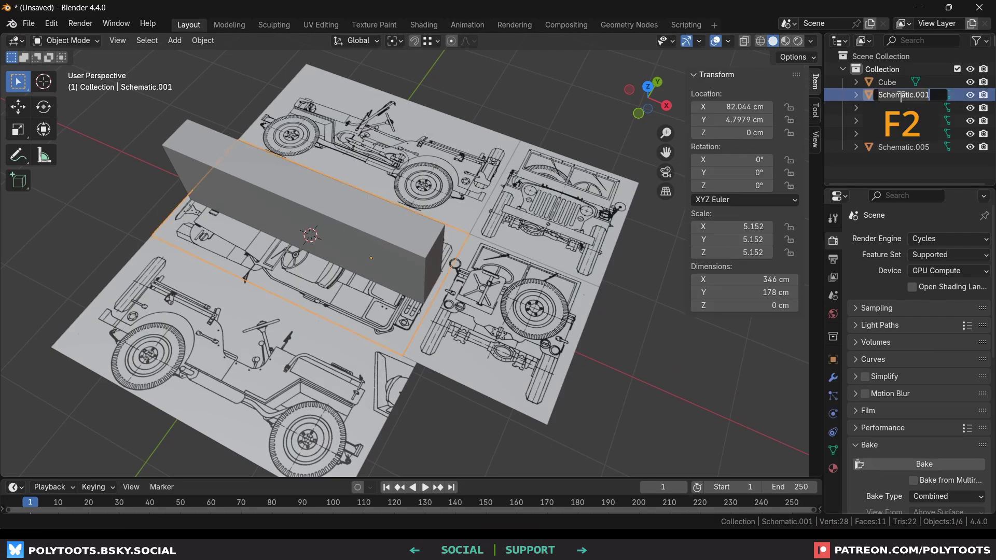
pyautogui.write('Top')
pyautogui.press('Return')
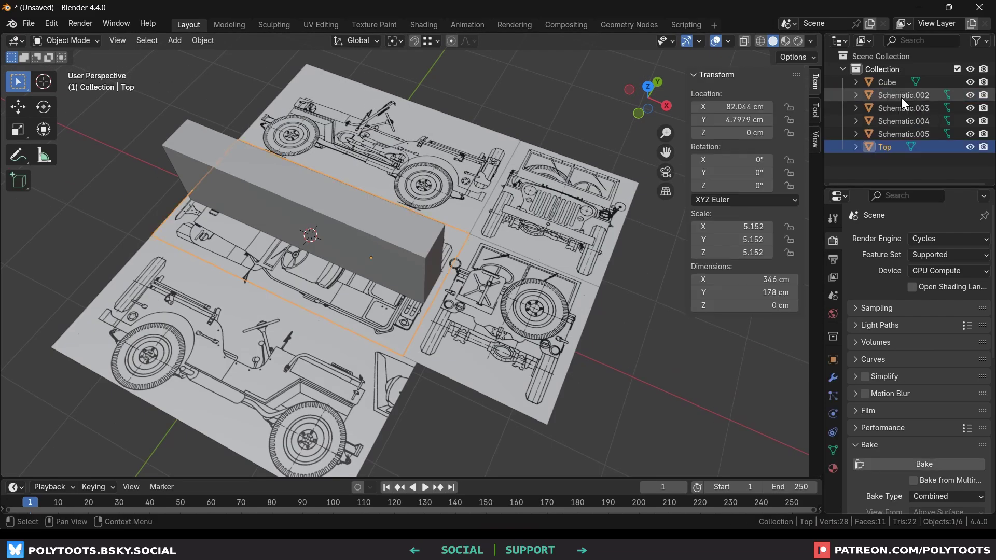
pyautogui.click(545, 297)
pyautogui.moveTo(545, 297); pyautogui.dragTo(493, 291, button='middle')
pyautogui.press('F2')
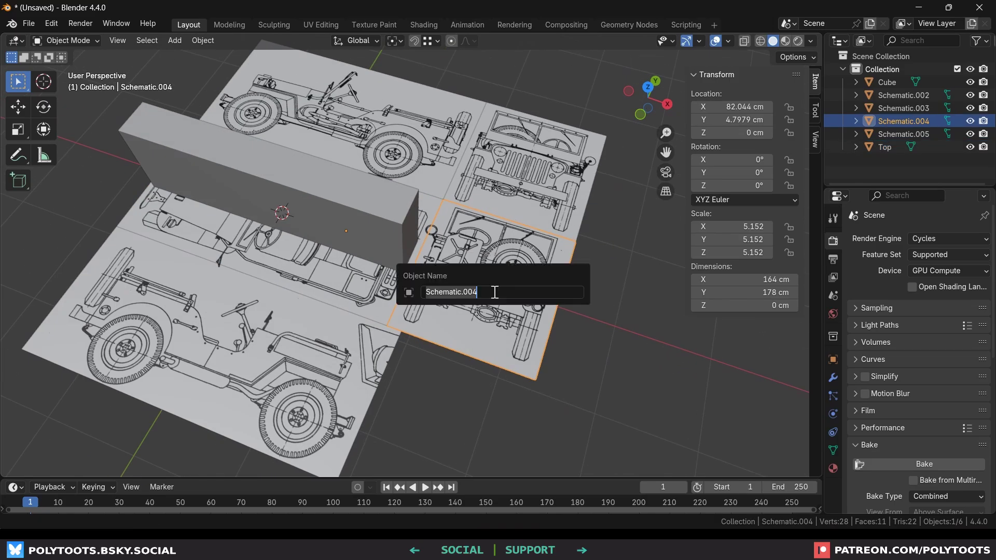
pyautogui.write('Back')
pyautogui.press('Return')
# - Rename the front-view plane to Front and the lower side-view plane to Right
pyautogui.click(522, 191)
pyautogui.press('F2')
pyautogui.write('Front')
pyautogui.press('Return')
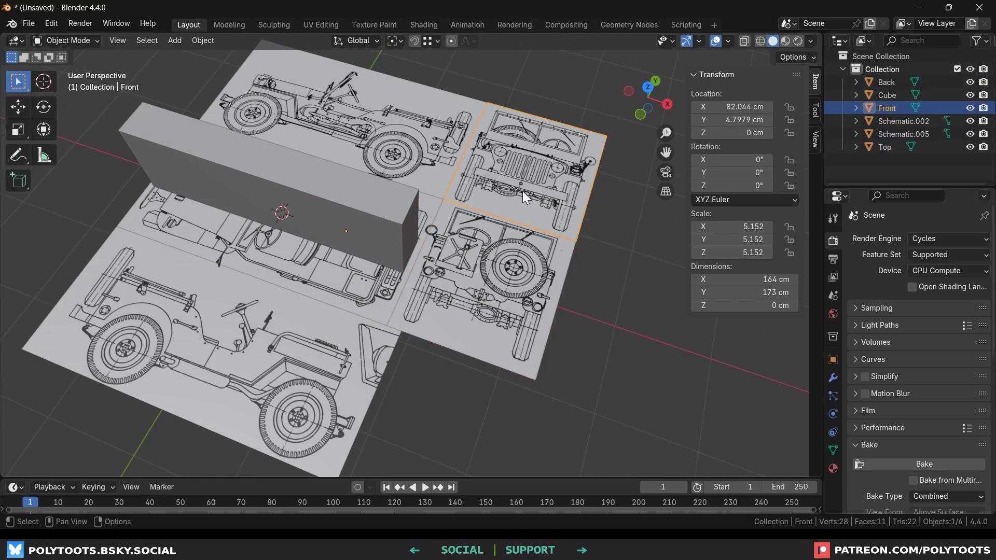
pyautogui.click(273, 320)
pyautogui.moveTo(273, 319); pyautogui.dragTo(308, 322, button='middle')
pyautogui.press('F2')
pyautogui.write('Right')
pyautogui.press('Return')
# - Rename the upper side-view plane to Left, then rename Schematic.002 to Right
pyautogui.click(391, 110)
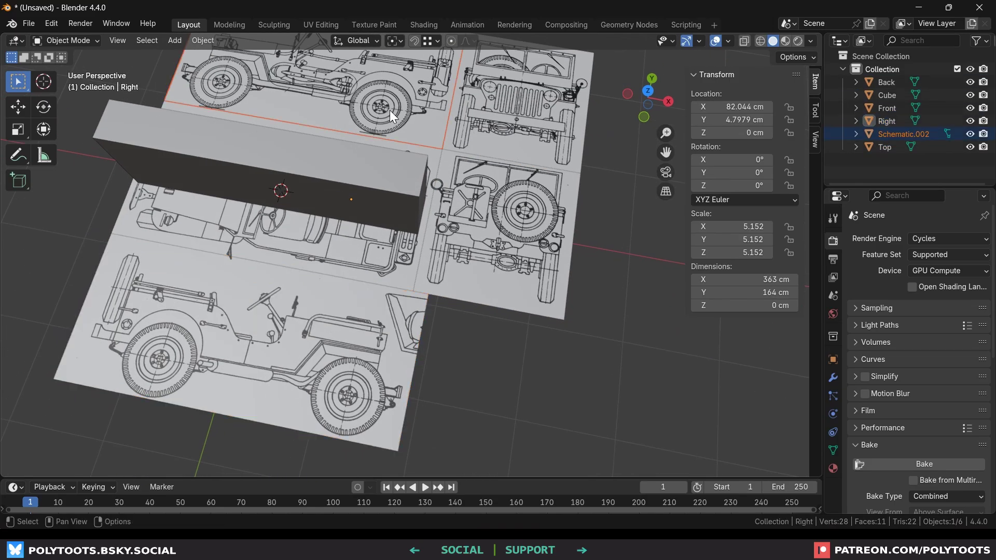
pyautogui.press('F2')
pyautogui.moveTo(390, 110); pyautogui.dragTo(508, 262, button='middle')
pyautogui.write('Left')
pyautogui.press('Return')
pyautogui.click(455, 270)
pyautogui.click(475, 184)
pyautogui.moveTo(474, 185); pyautogui.dragTo(479, 182, button='middle')
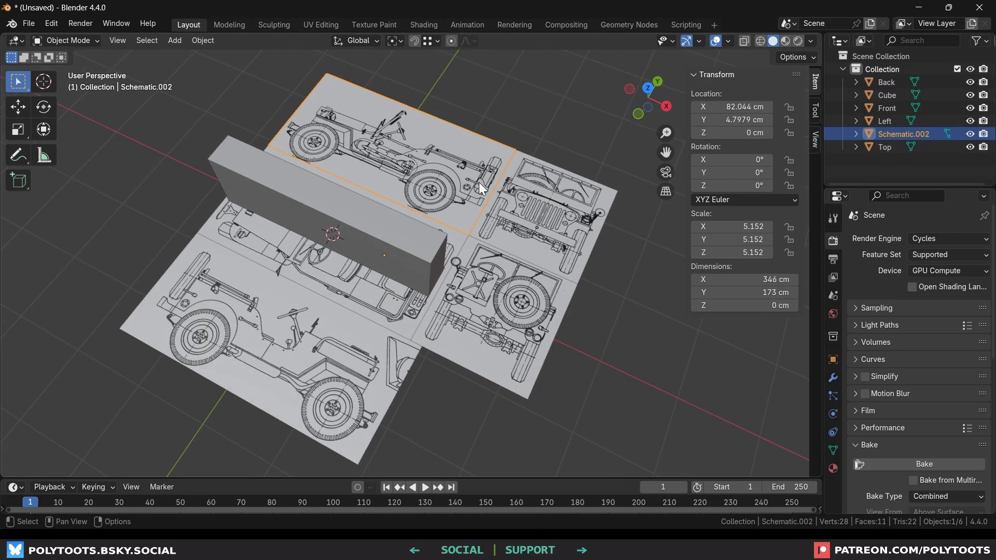
pyautogui.press('F2')
pyautogui.write('Right')
pyautogui.press('Return')
# - Select all five reference planes together
pyautogui.click(493, 197)
pyautogui.keyDown('shift'); pyautogui.click(394, 130); pyautogui.keyUp('shift')
pyautogui.keyDown('shift'); pyautogui.click(445, 266); pyautogui.keyUp('shift')
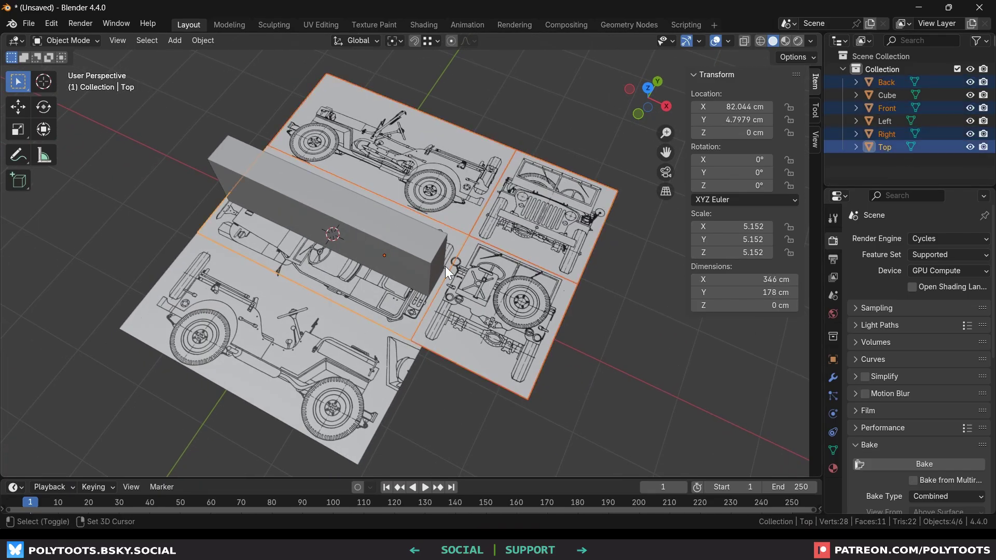
pyautogui.keyDown('shift'); pyautogui.click(499, 332); pyautogui.keyUp('shift')
pyautogui.keyDown('shift'); pyautogui.click(270, 364); pyautogui.keyUp('shift')
pyautogui.rightClick(874, 72)
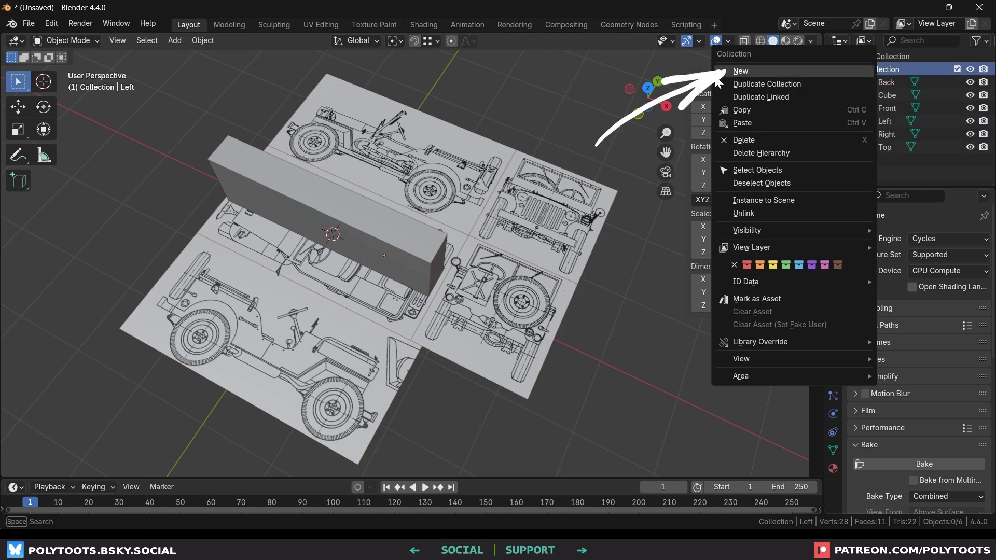
pyautogui.hotkey('ctrl', 'z')
pyautogui.hotkey('ctrl', 'z')
pyautogui.hotkey('ctrl', 'z')
pyautogui.hotkey('ctrl', 'z')
pyautogui.hotkey('ctrl', 'z')
pyautogui.hotkey('ctrl', 'shift', 'z')
pyautogui.hotkey('ctrl', 'shift', 'z')
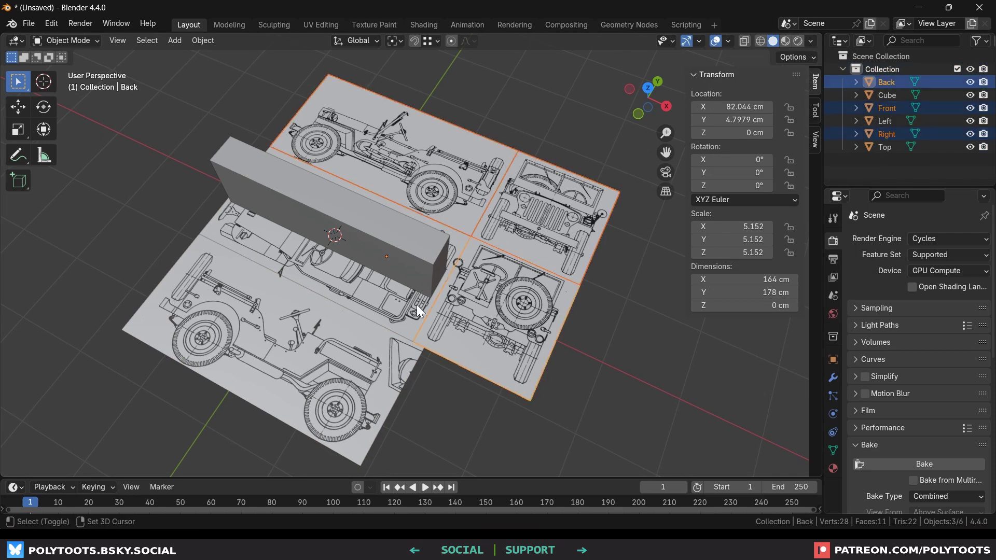
pyautogui.hotkey('ctrl', 'shift', 'z')
pyautogui.hotkey('ctrl', 'shift', 'z')
# - Move the planes into a new collection named Ref, collapse it, and deselect
pyautogui.press('m')
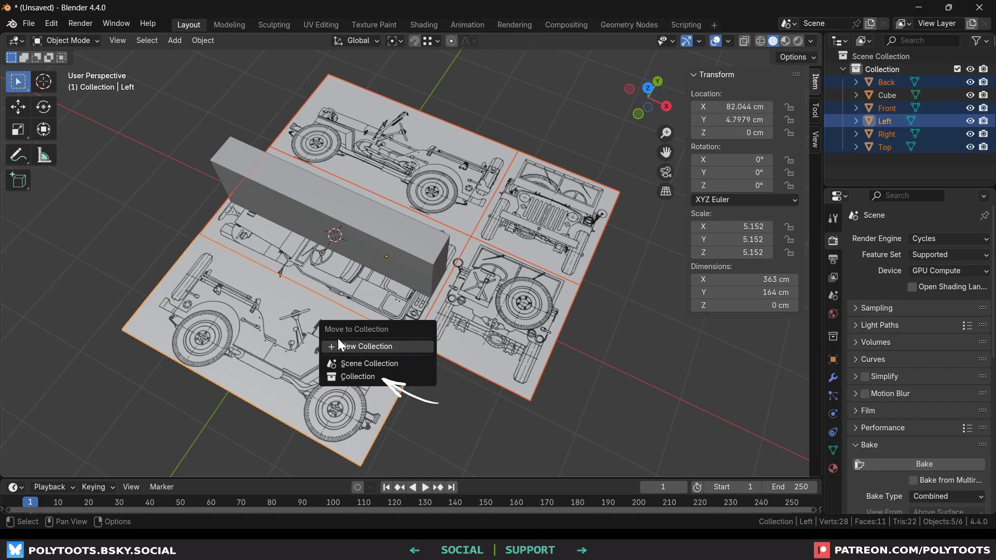
pyautogui.click(394, 346)
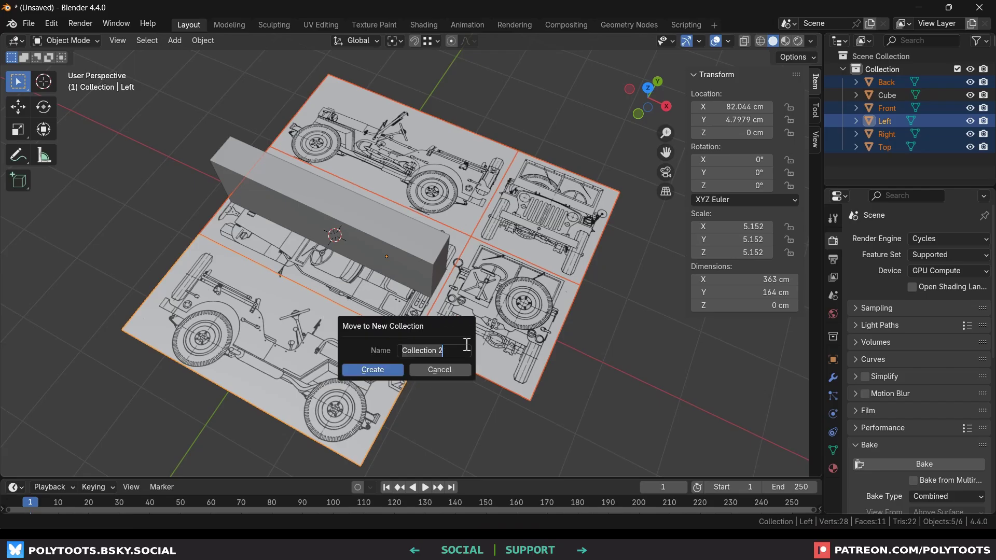
pyautogui.write('Ref')
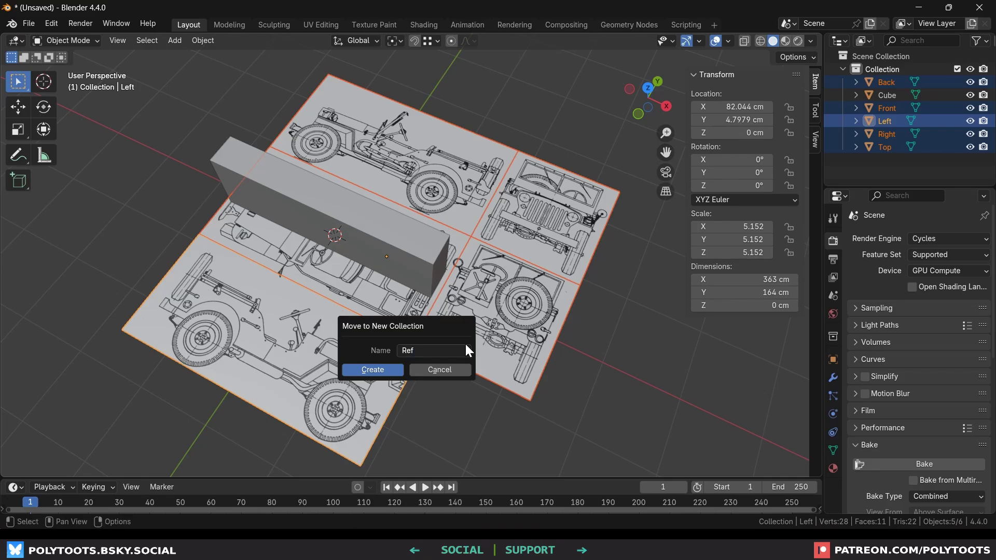
pyautogui.press('Return')
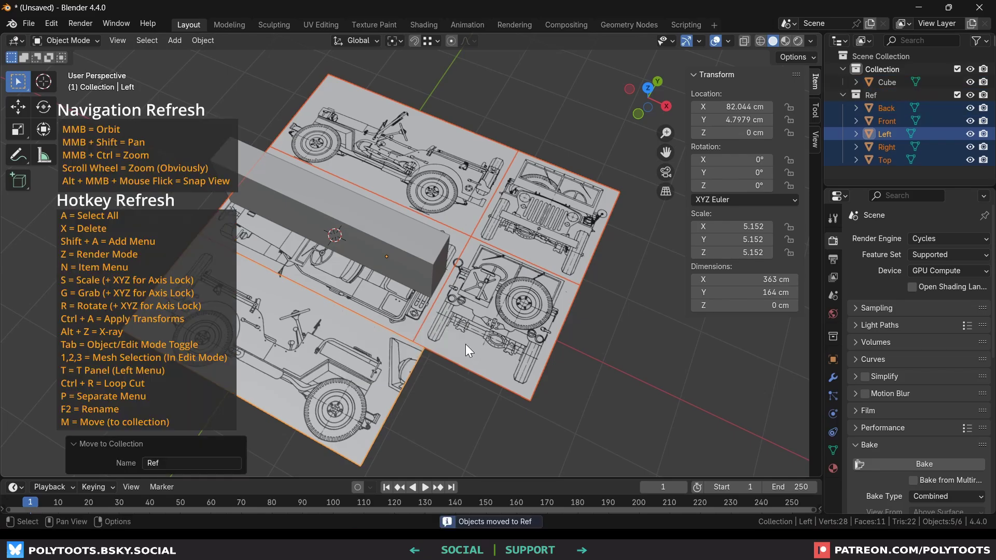
pyautogui.click(842, 96)
pyautogui.click(564, 337)
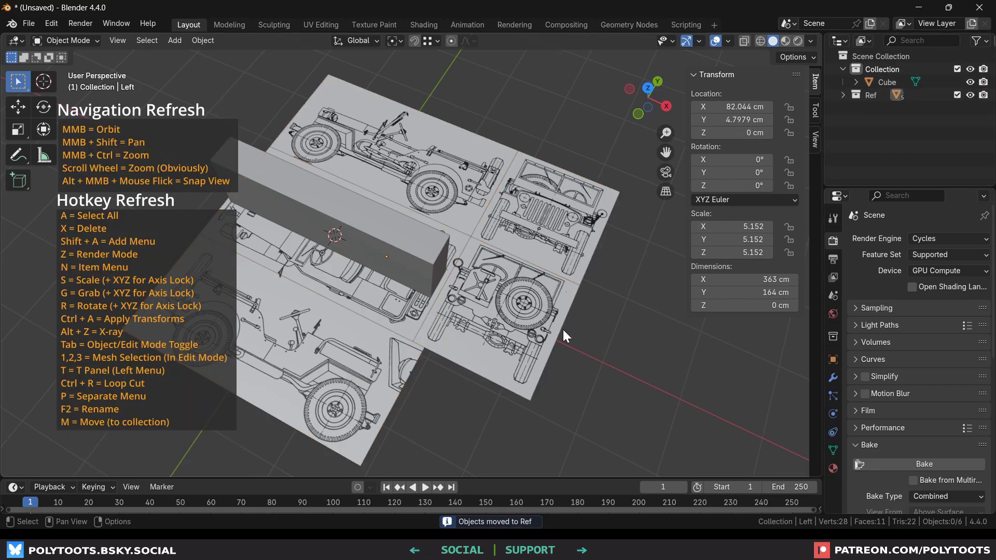
# - Select the Back plane and try the Move, Rotate and Scale tools on it
pyautogui.click(506, 312)
pyautogui.moveTo(502, 313); pyautogui.dragTo(261, 219, button='middle')
pyautogui.click(18, 107)
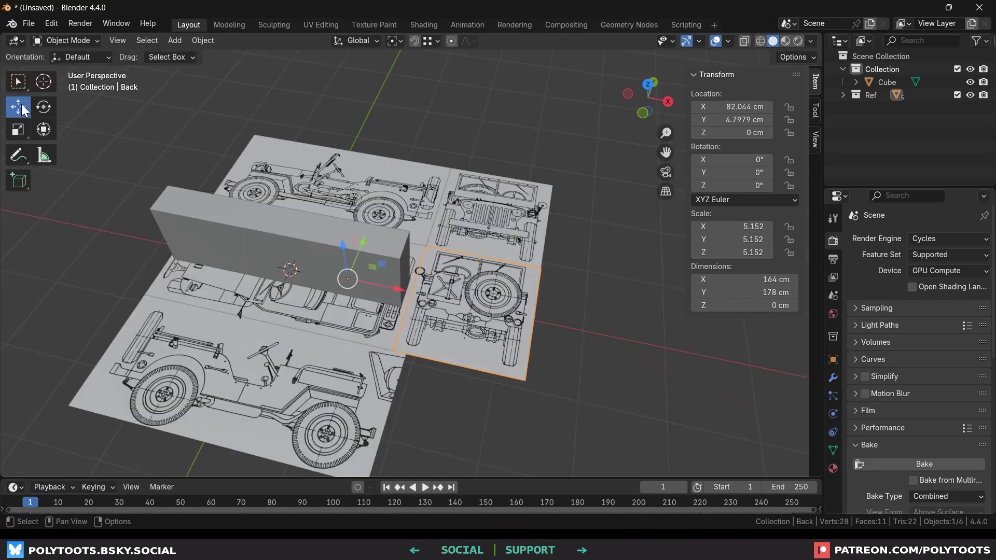
pyautogui.click(43, 109)
pyautogui.click(21, 108)
pyautogui.click(17, 130)
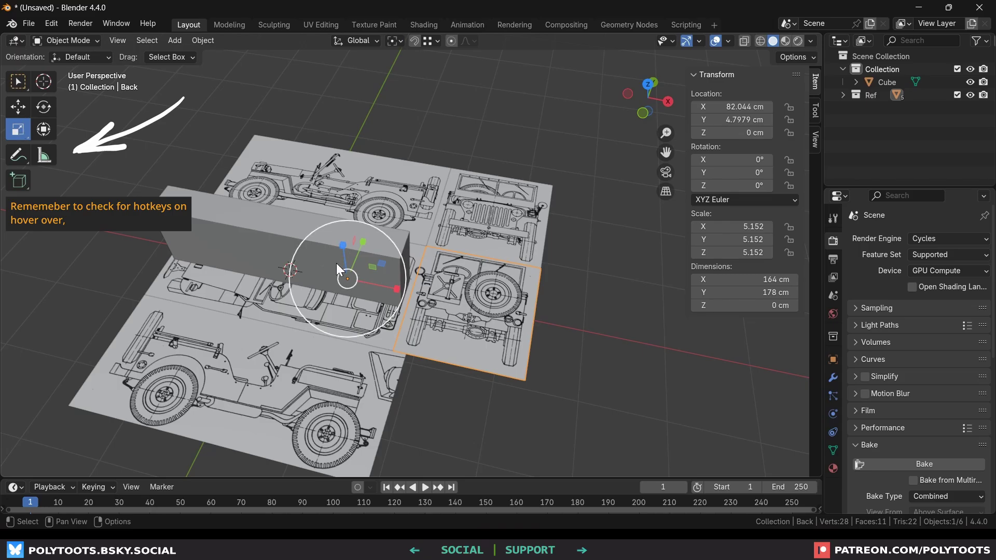
# - Select the Top plane and try turning it around Z with the Rotate tool
pyautogui.click(200, 266)
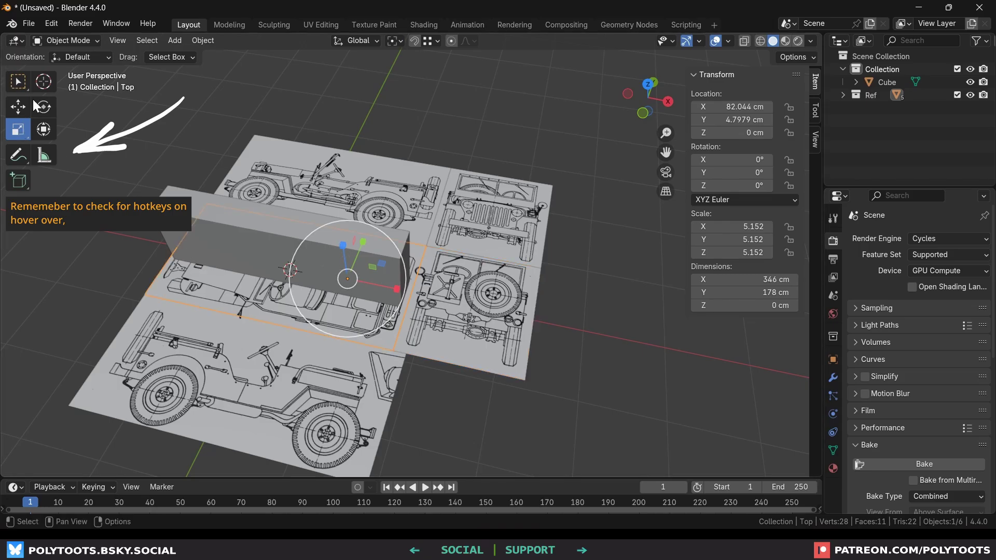
pyautogui.click(43, 107)
pyautogui.moveTo(392, 298); pyautogui.dragTo(394, 306)
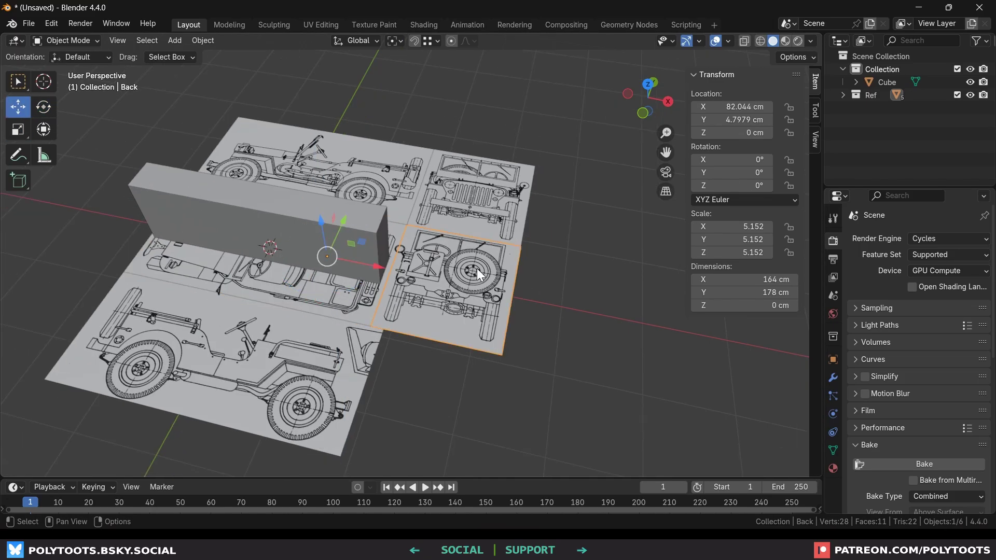
# - Try rotating the Back and Front planes, cancelling each rotation
pyautogui.click(502, 276)
pyautogui.press('r')
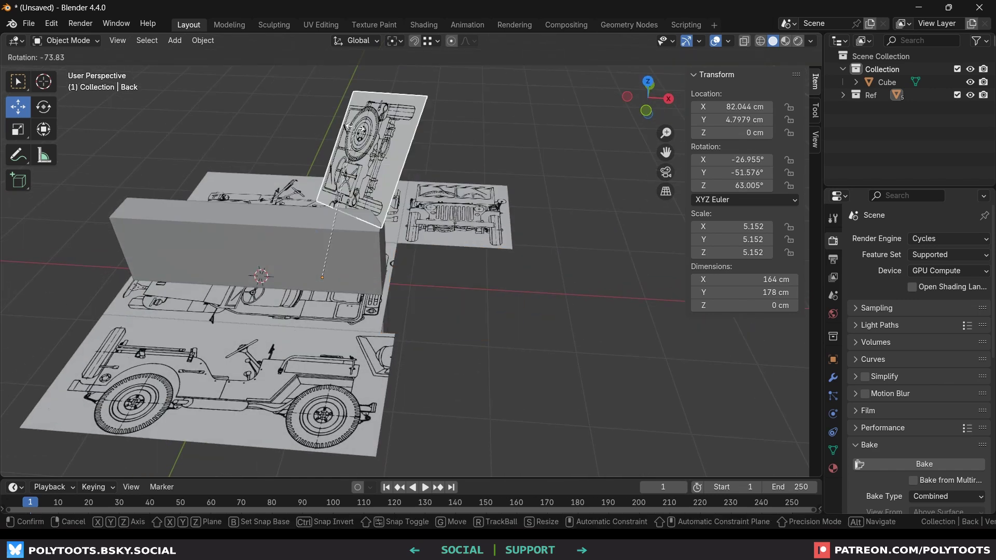
pyautogui.press('Escape')
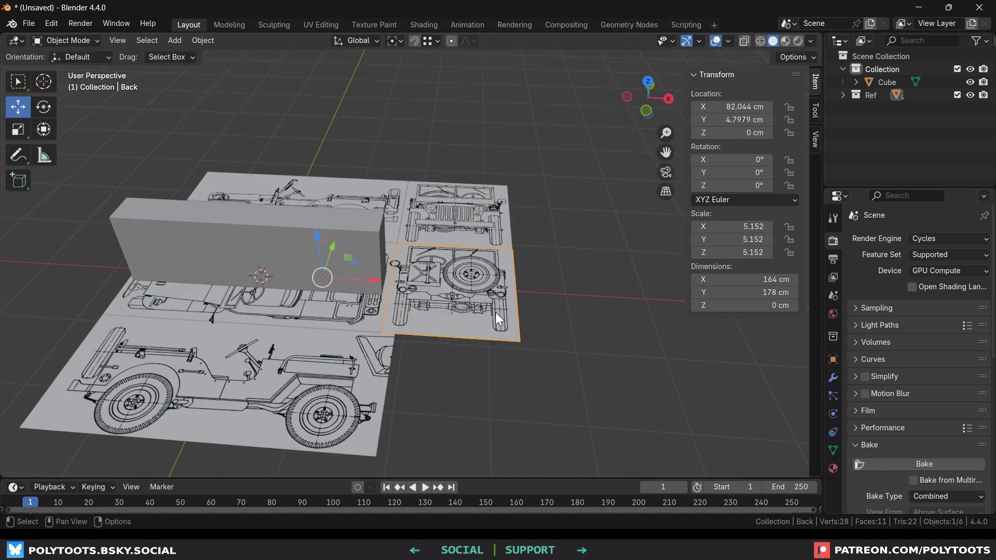
pyautogui.click(477, 232)
pyautogui.moveTo(477, 232); pyautogui.dragTo(503, 267, button='middle')
pyautogui.press('r')
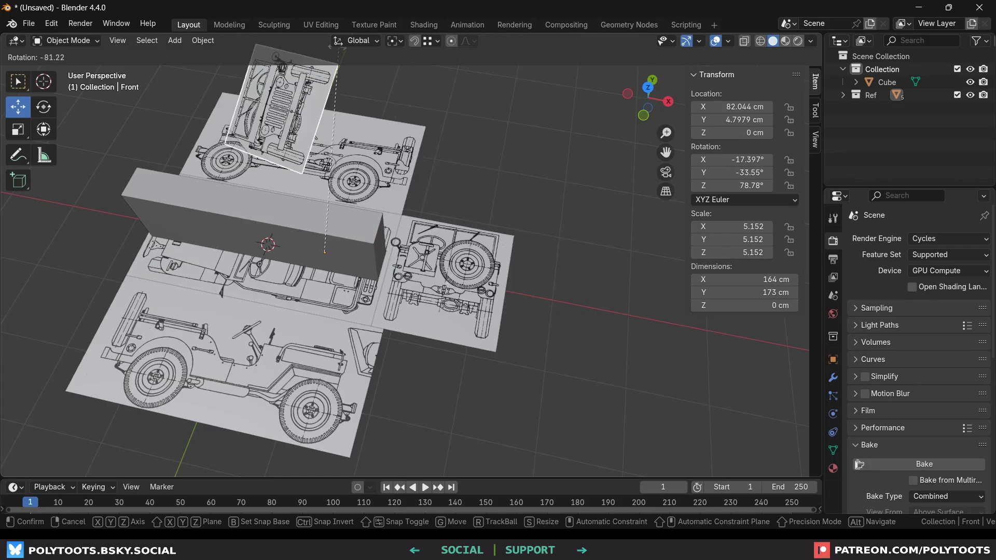
pyautogui.press('Escape')
# - Set the selected planes' origins to geometry centres, then select the Back plane
pyautogui.moveTo(441, 204); pyautogui.dragTo(418, 173, button='middle')
pyautogui.keyDown('shift'); pyautogui.click(442, 233); pyautogui.keyUp('shift')
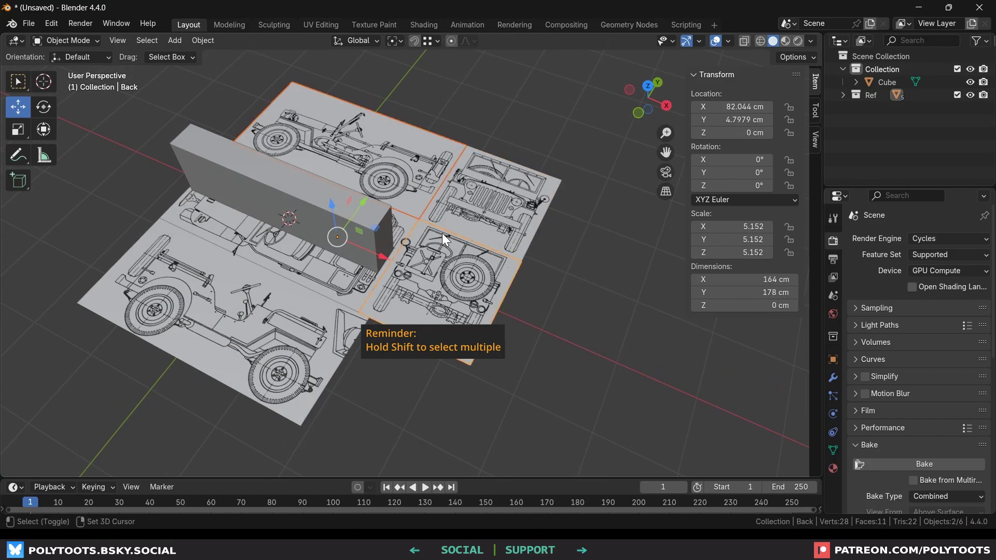
pyautogui.keyDown('shift'); pyautogui.click(294, 329); pyautogui.keyUp('shift')
pyautogui.keyDown('shift'); pyautogui.moveTo(337, 278); pyautogui.dragTo(347, 278, button='middle'); pyautogui.keyUp('shift')
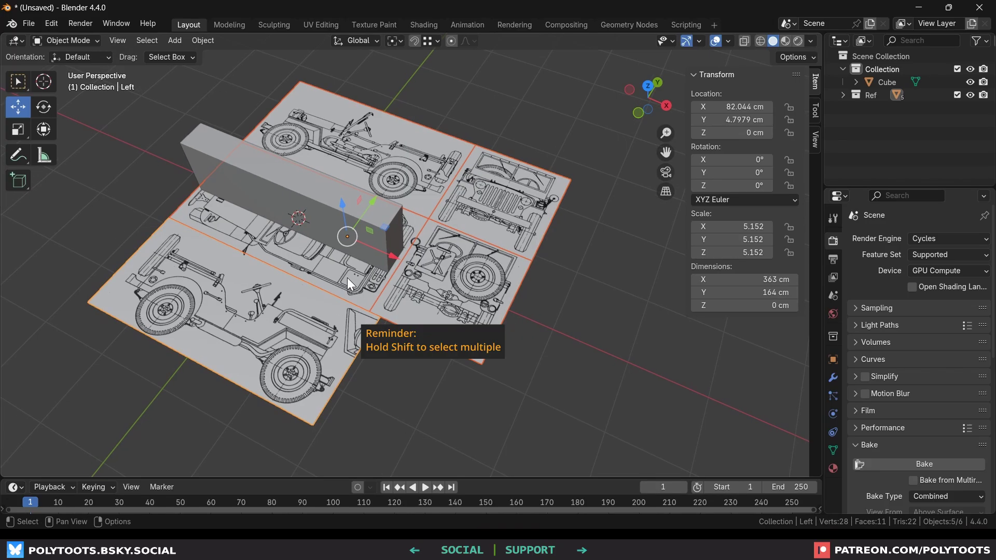
pyautogui.click(210, 43)
pyautogui.moveTo(225, 68)
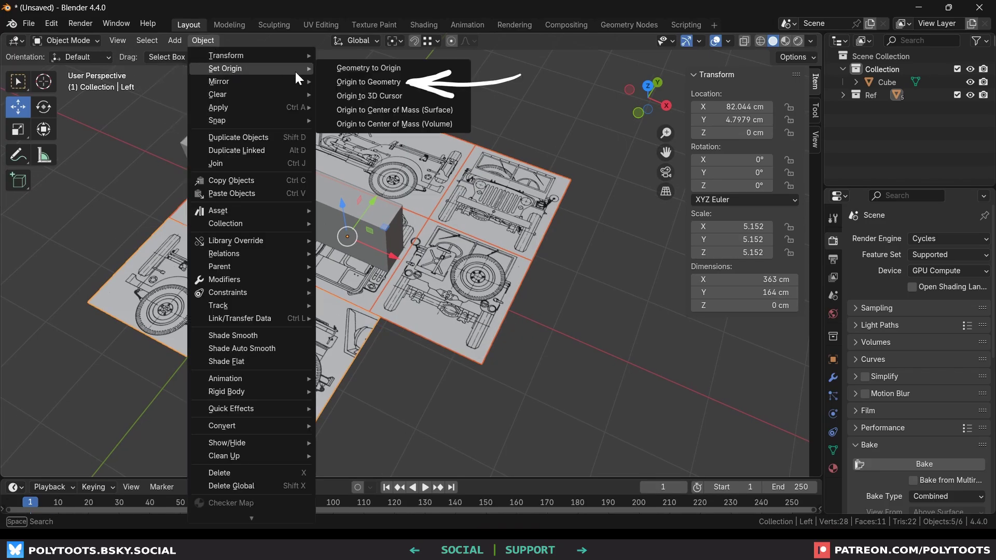
pyautogui.click(407, 81)
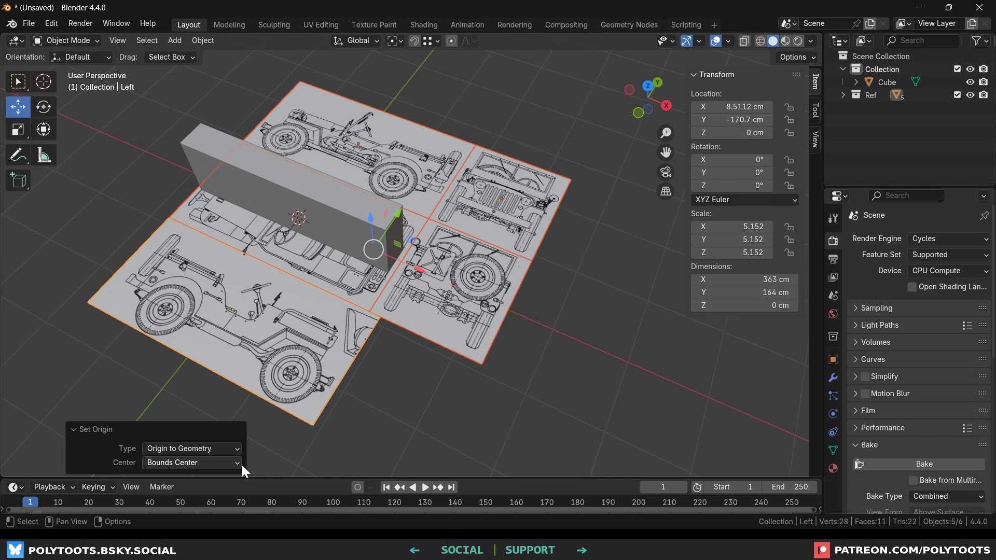
pyautogui.click(394, 391)
pyautogui.click(451, 285)
pyautogui.moveTo(452, 285); pyautogui.dragTo(450, 279, button='middle')
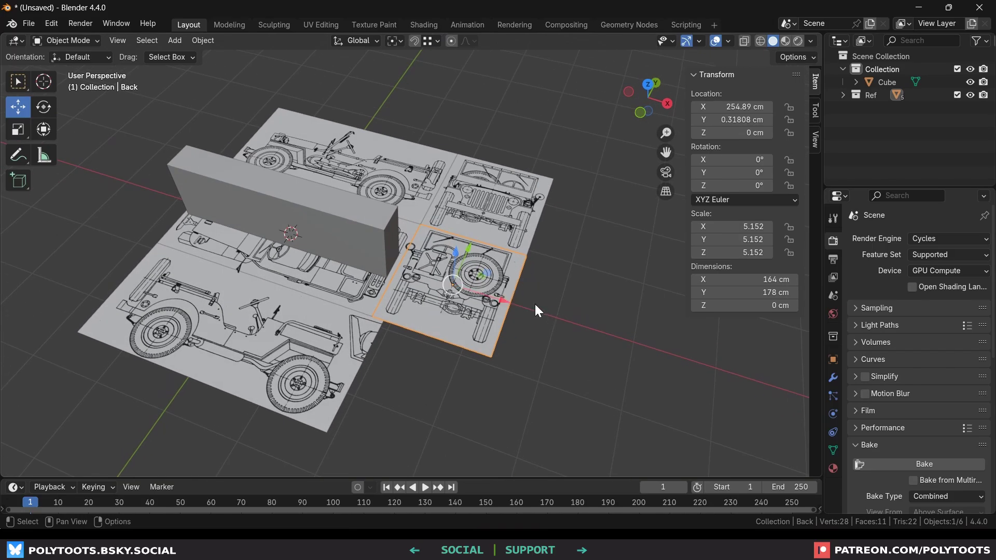
# - Centre the Front plane's origin on its geometry using Origin to Geometry from the Object menu
pyautogui.press('g')
pyautogui.rightClick(528, 273)
pyautogui.moveTo(527, 273); pyautogui.dragTo(485, 228, button='middle')
pyautogui.press('r')
pyautogui.press('r')
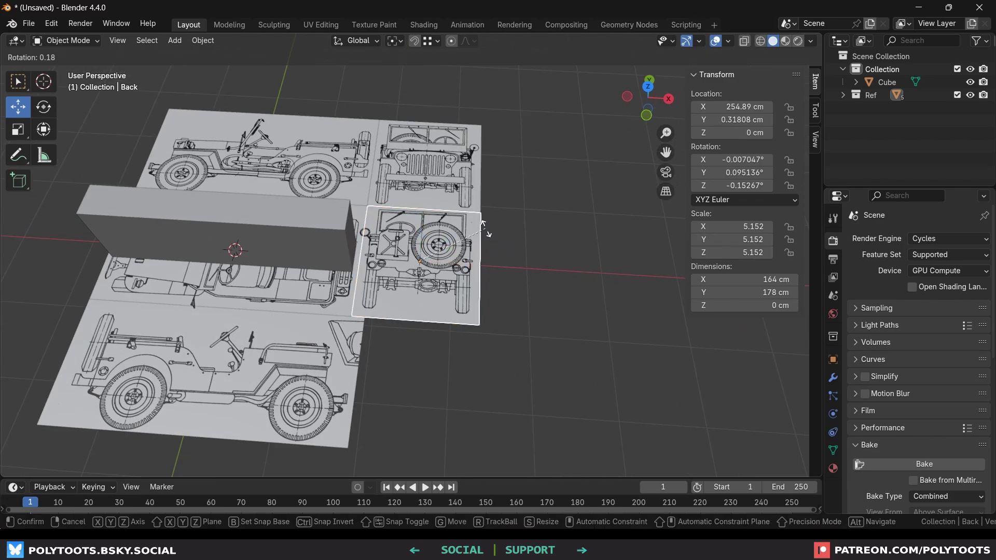
pyautogui.rightClick(506, 229)
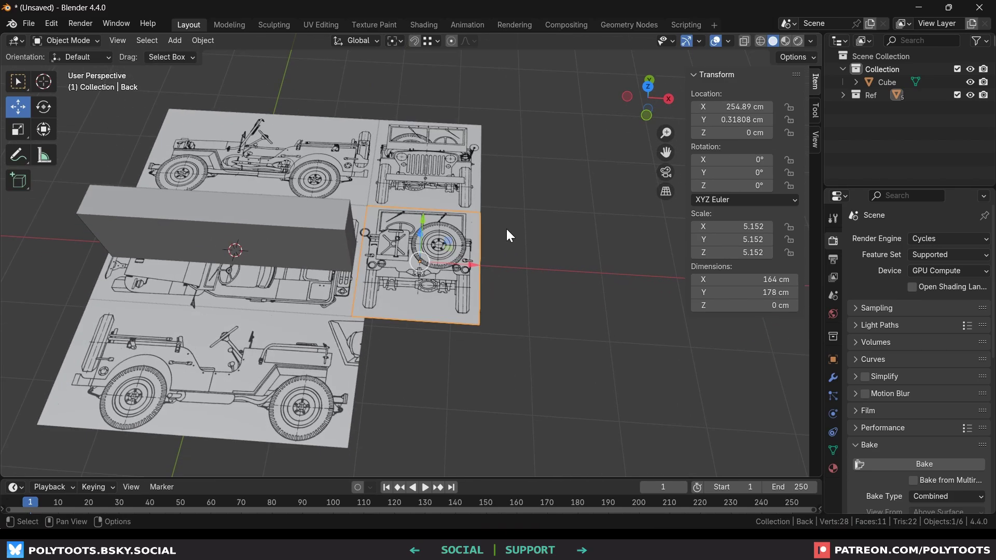
pyautogui.click(463, 173)
pyautogui.press('r')
pyautogui.press('r')
pyautogui.rightClick(546, 220)
pyautogui.moveTo(546, 220); pyautogui.dragTo(139, 83, button='middle')
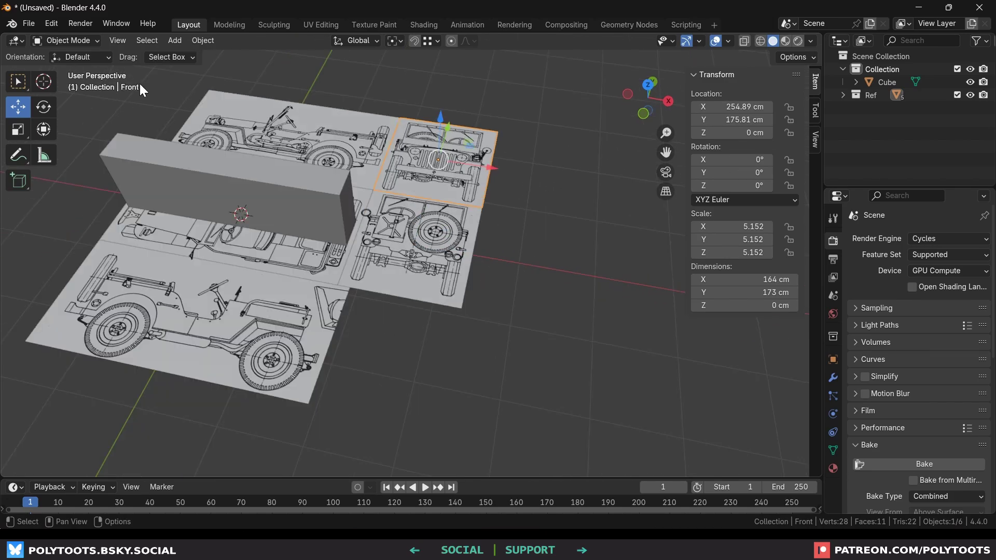
pyautogui.click(201, 42)
pyautogui.moveTo(242, 70)
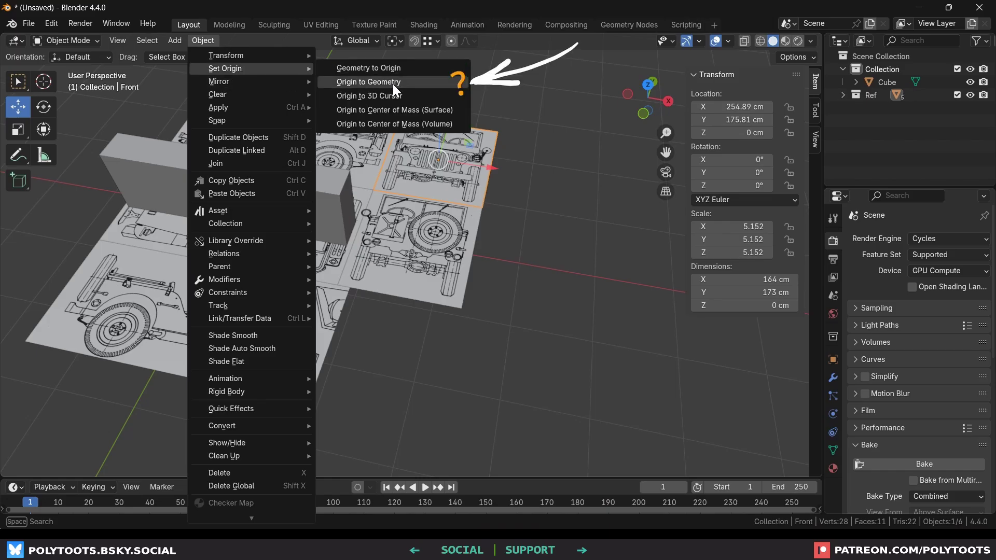
pyautogui.click(459, 87)
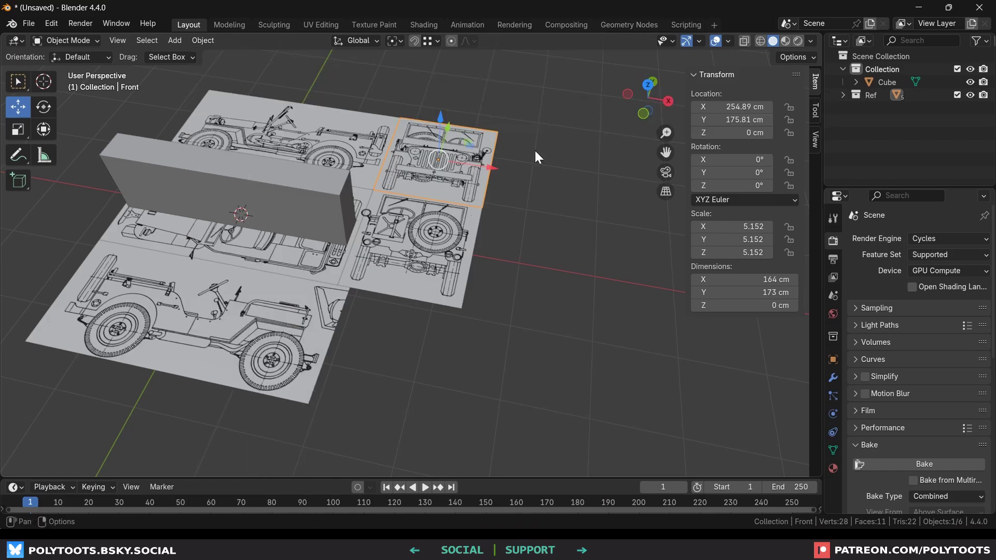
# - Add Origin to Geometry to Quick Favorites and select the Back rear-view plane
pyautogui.click(540, 177)
pyautogui.moveTo(541, 177); pyautogui.dragTo(486, 209, button='middle')
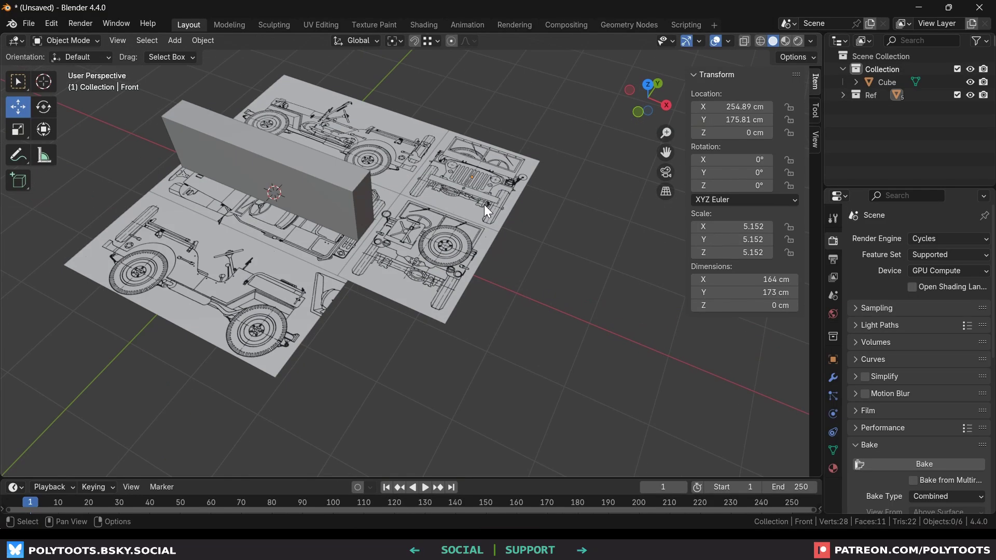
pyautogui.press('q')
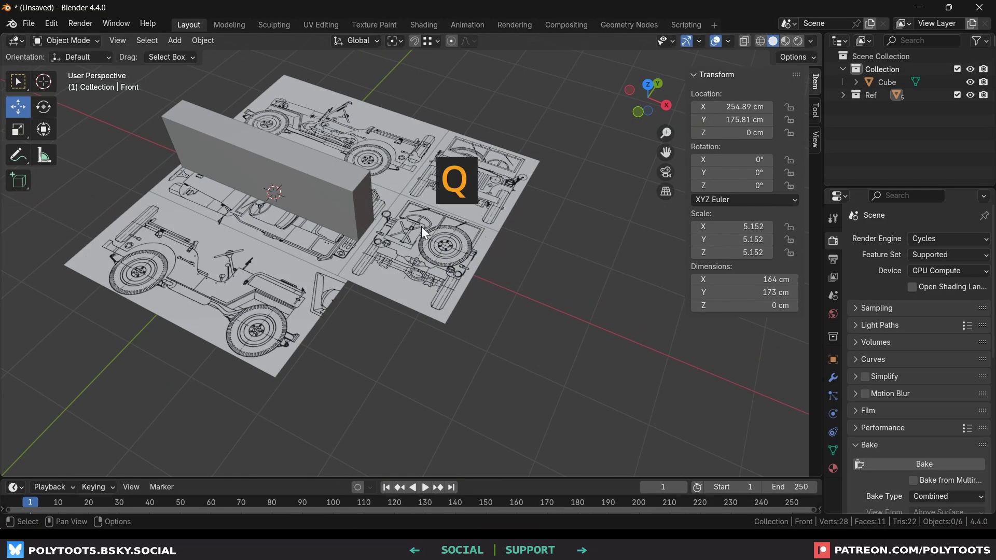
pyautogui.press('q')
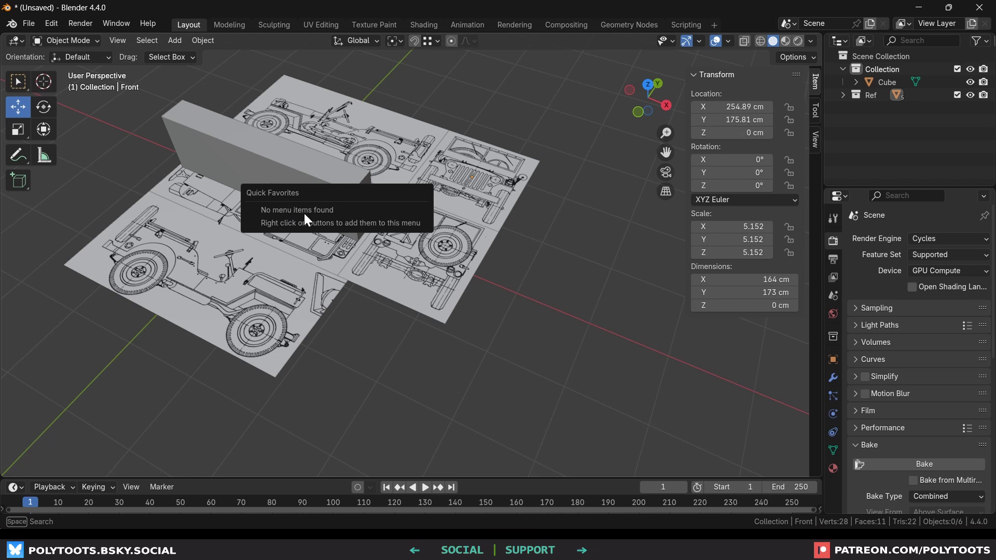
pyautogui.click(211, 41)
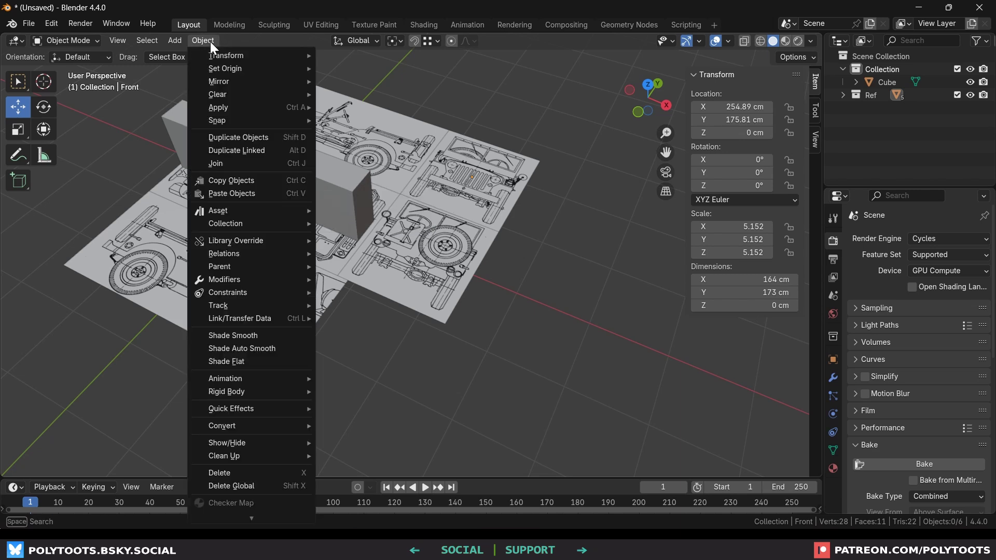
pyautogui.moveTo(237, 74)
pyautogui.rightClick(410, 83)
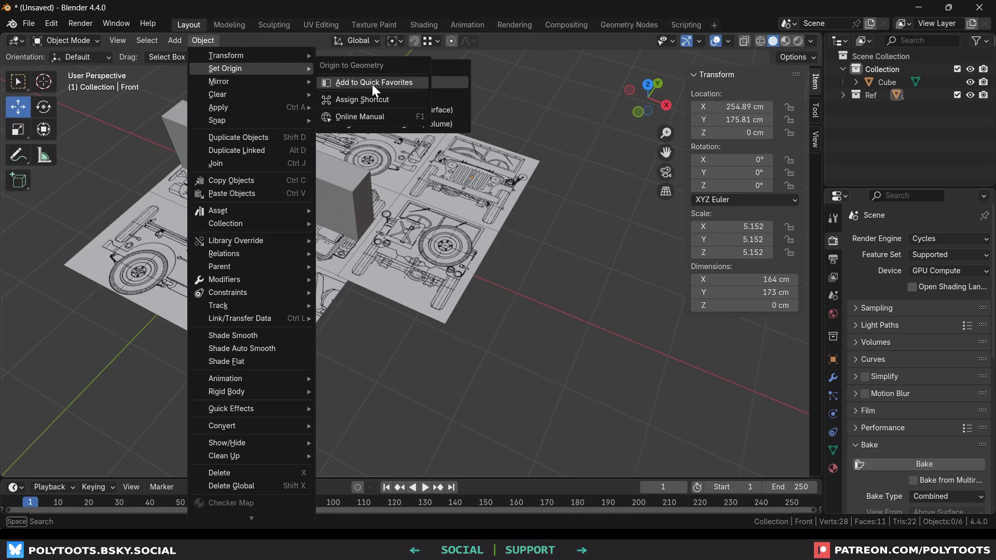
pyautogui.click(372, 84)
pyautogui.press('q')
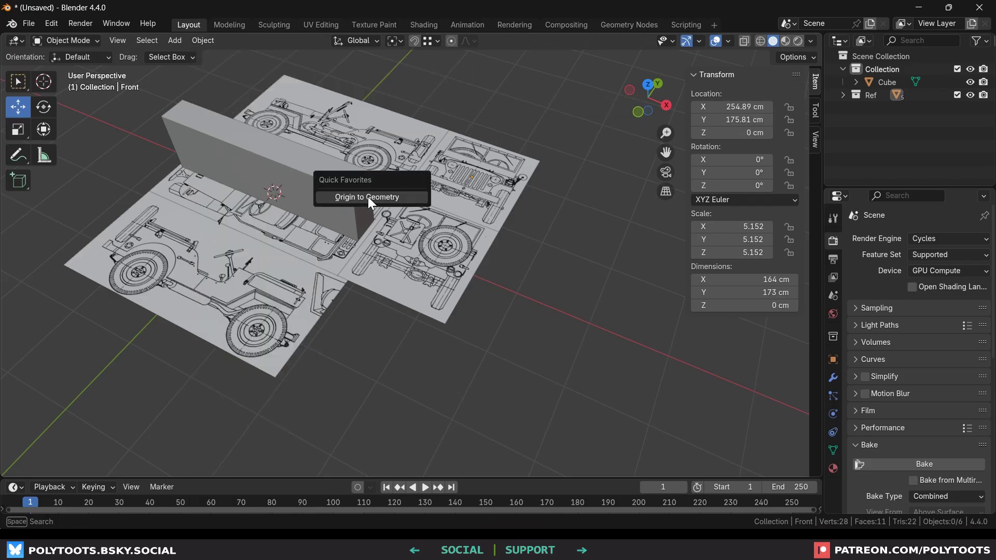
pyautogui.click(415, 239)
# - Centre the Back plane's origin via Quick Favorites, then tilt the Front plane up around X
pyautogui.press('q')
pyautogui.click(373, 229)
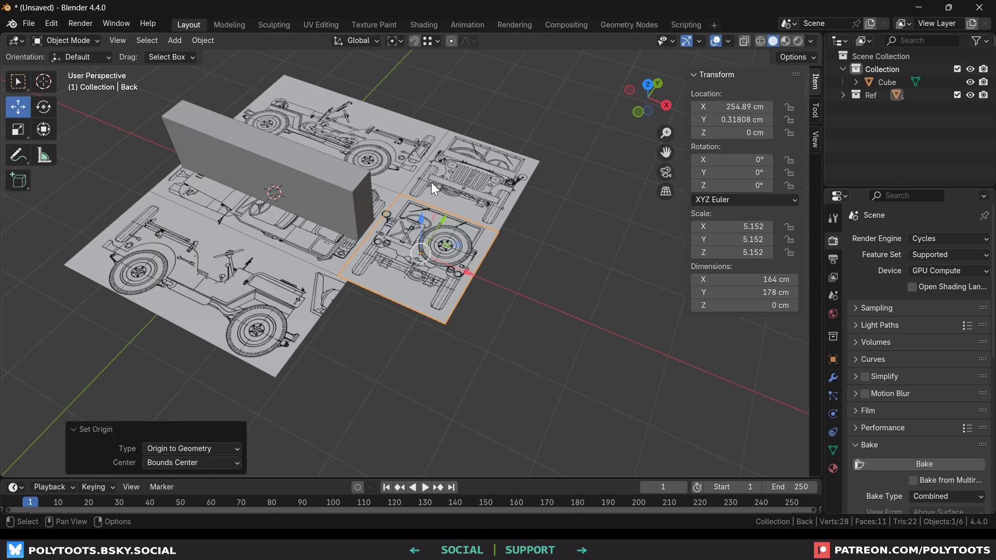
pyautogui.moveTo(443, 220); pyautogui.dragTo(459, 181)
pyautogui.moveTo(459, 182); pyautogui.dragTo(267, 208, button='middle')
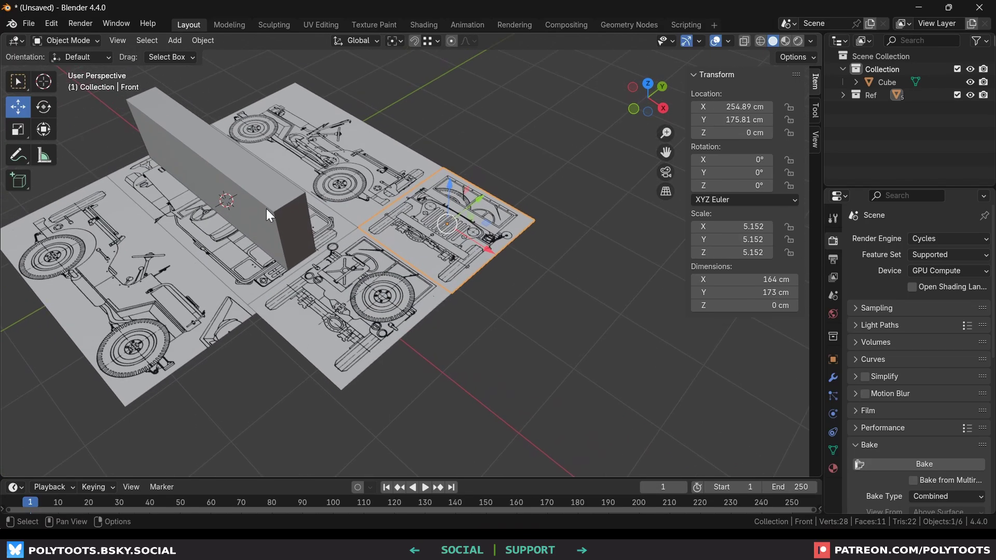
pyautogui.click(47, 107)
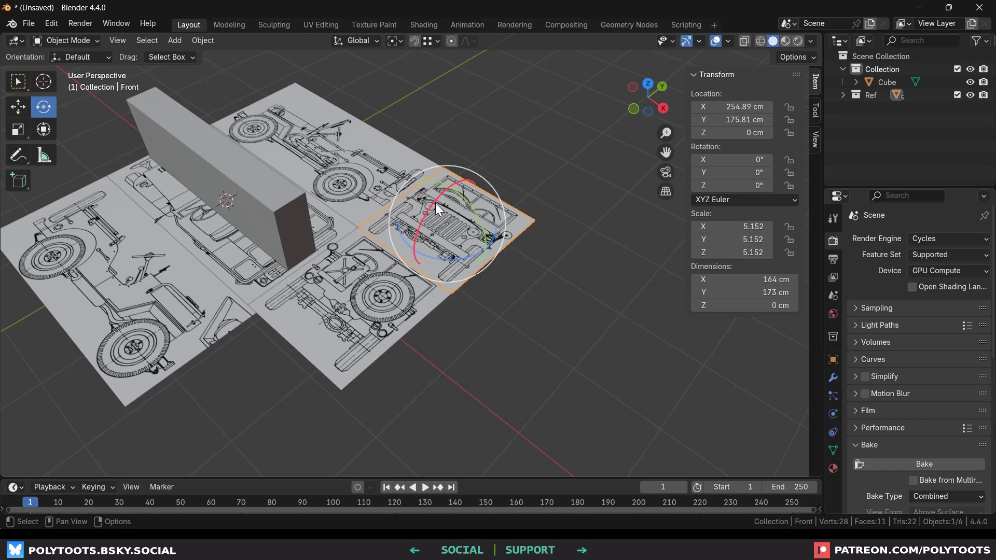
pyautogui.moveTo(435, 204); pyautogui.dragTo(421, 244)
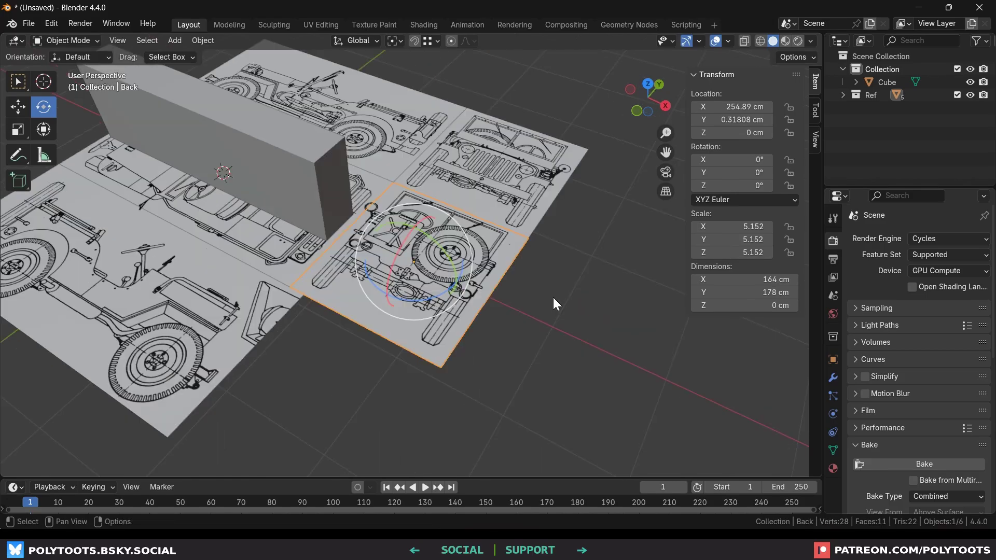
# - Rotate the Back plane -90° about the Z axis, then deselect it
pyautogui.press('r')
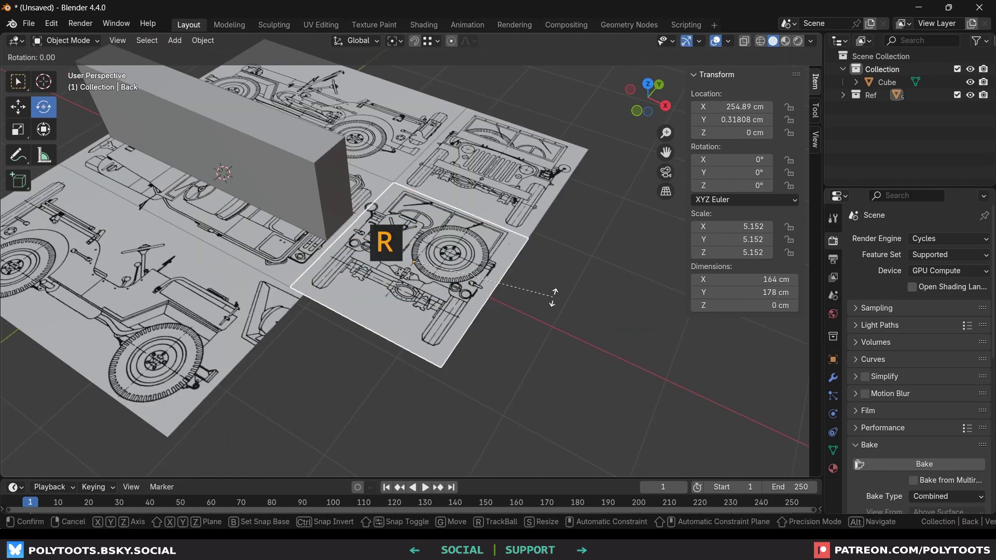
pyautogui.press('z')
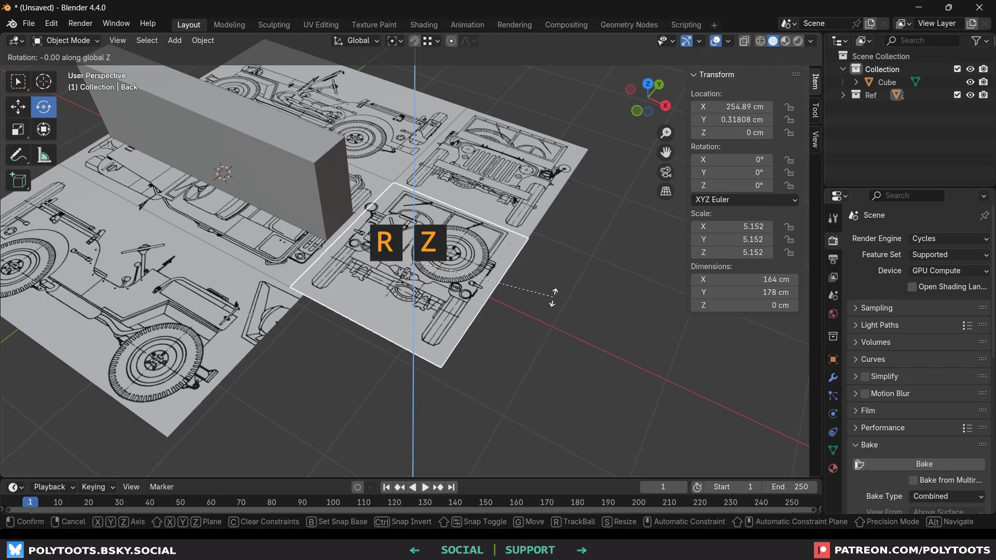
pyautogui.press('ctrl')
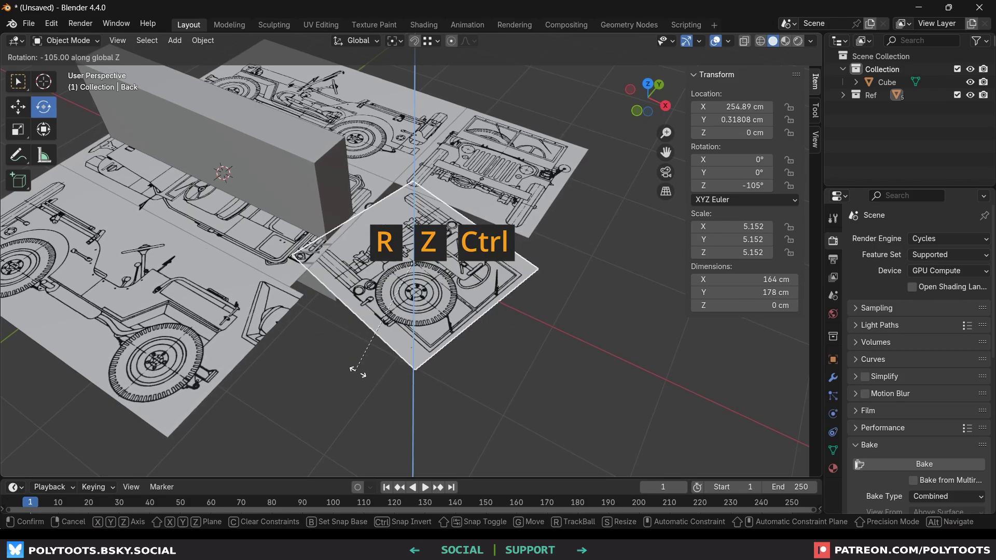
pyautogui.click(596, 334)
pyautogui.write('r')
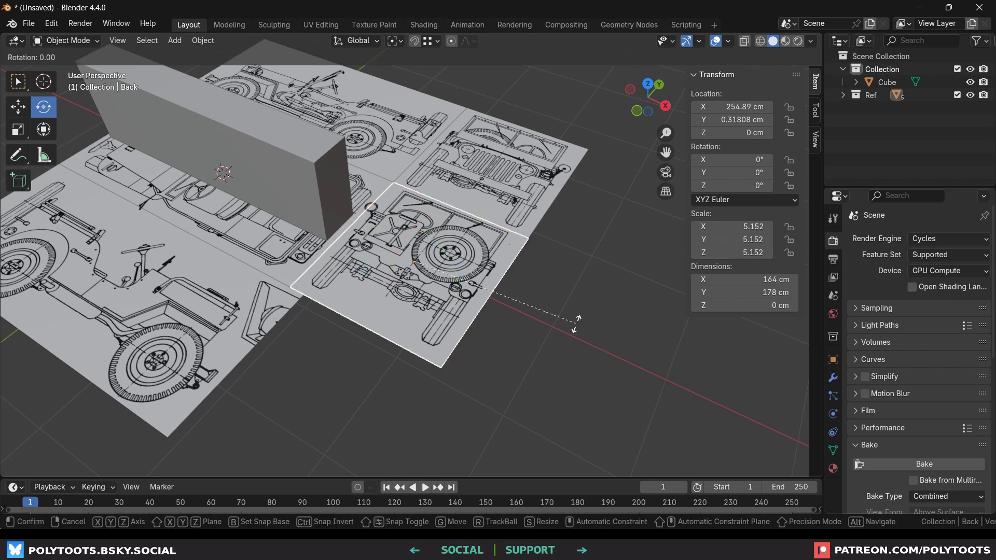
pyautogui.write('z90')
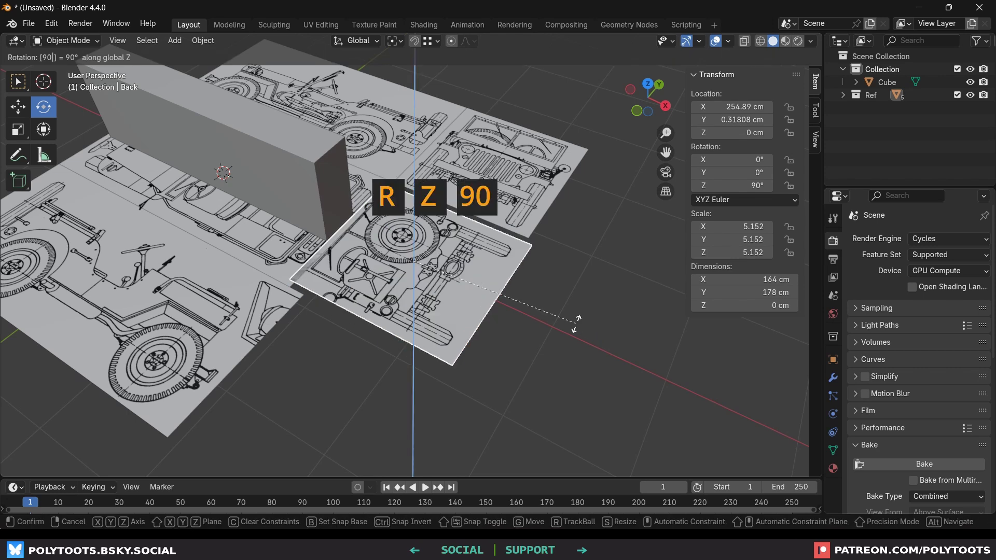
pyautogui.press('-')
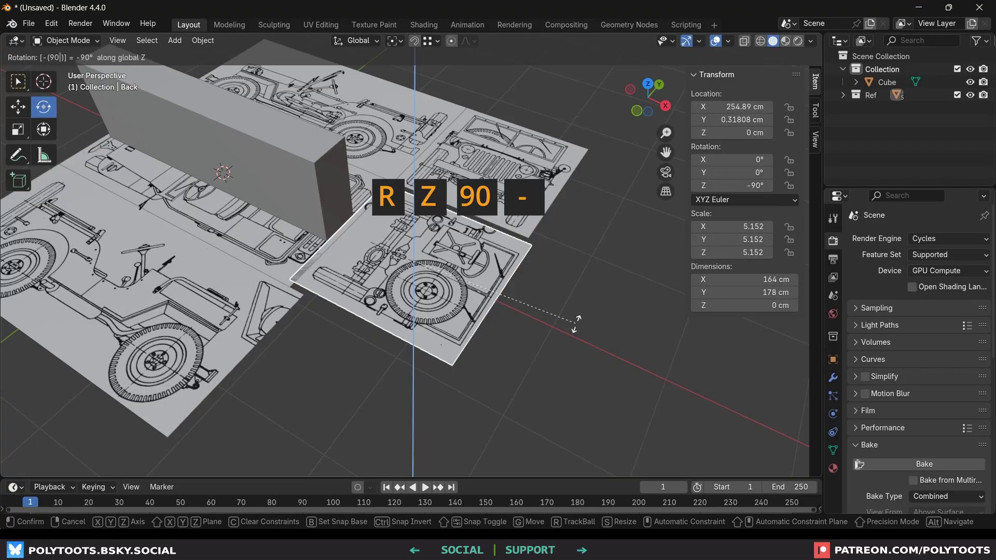
pyautogui.click(576, 322)
pyautogui.click(567, 315)
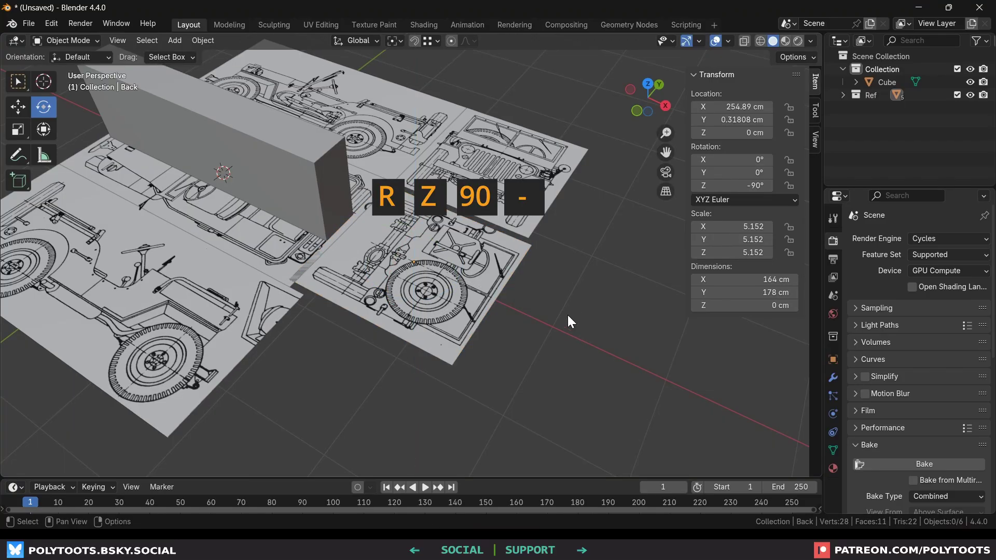
pyautogui.scroll(-1, 393, 239)
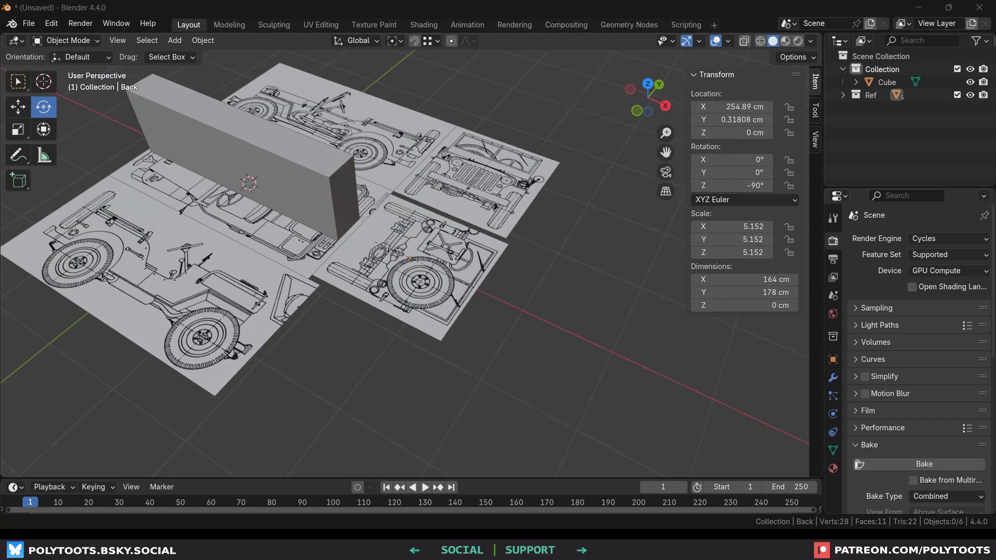
# - Stand the Front plane upright with 90° rotations and place it at X -420.27 cm
pyautogui.click(471, 236)
pyautogui.moveTo(471, 236); pyautogui.dragTo(473, 291, button='middle')
pyautogui.write('ry90')
pyautogui.press('Return')
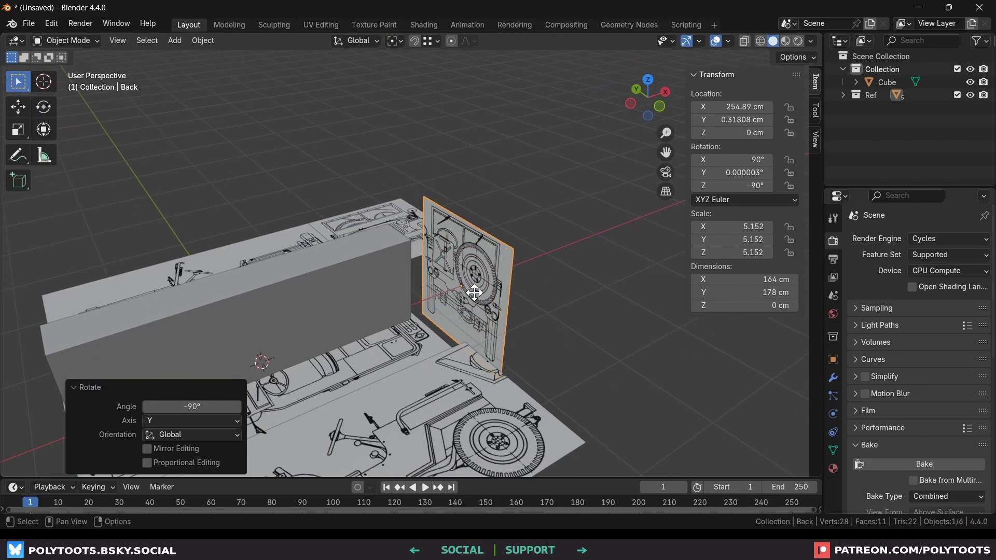
pyautogui.press('g')
pyautogui.click(445, 226)
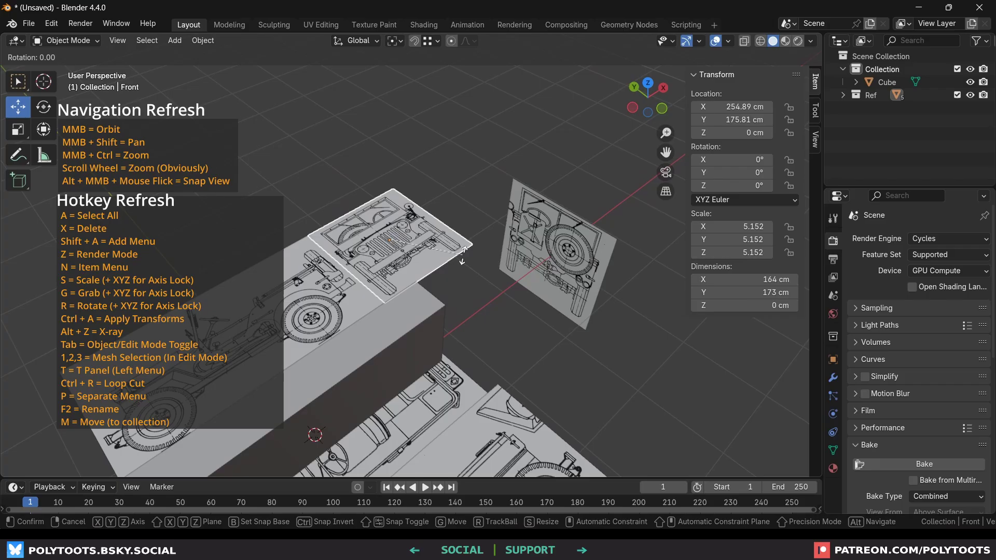
pyautogui.press('Escape')
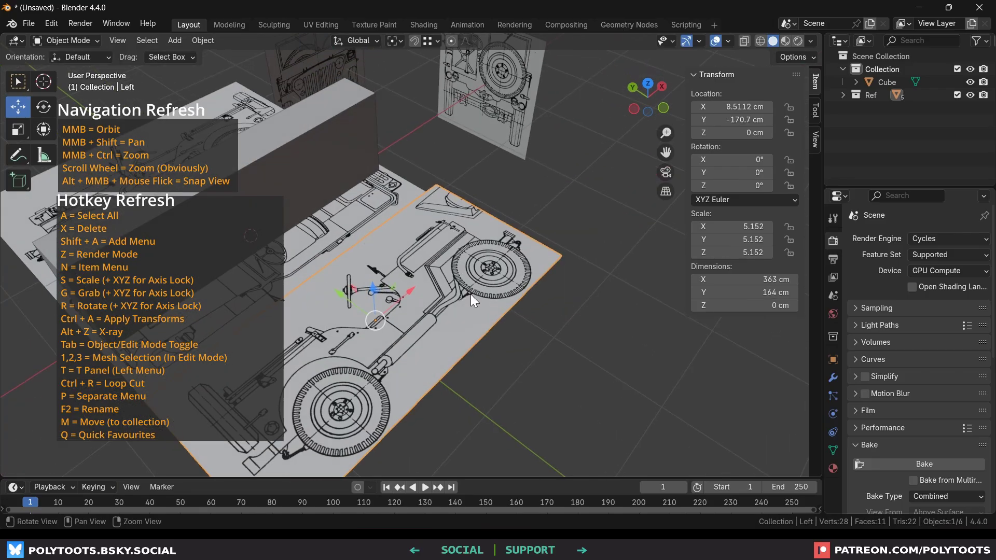
pyautogui.write('rx90')
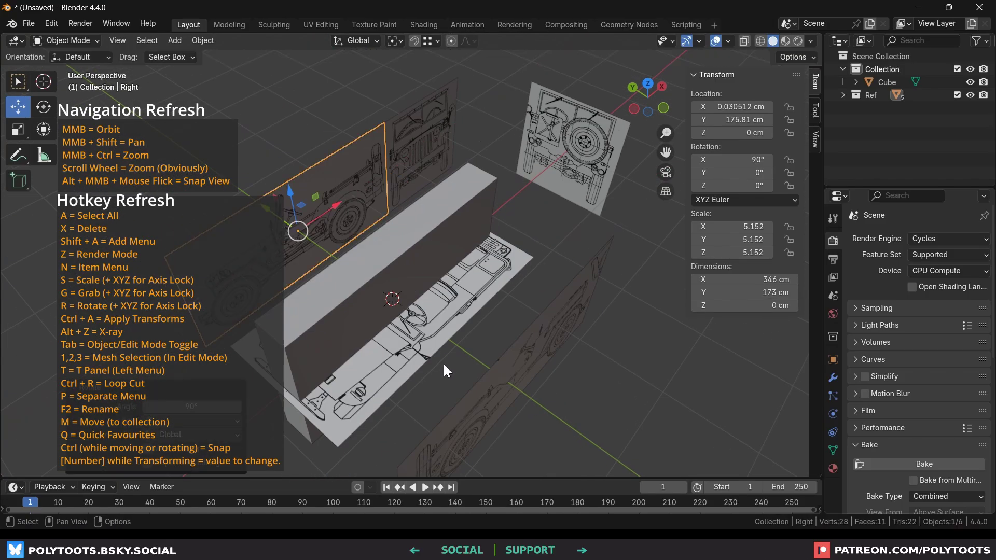
pyautogui.moveTo(443, 363); pyautogui.dragTo(630, 293, button='middle')
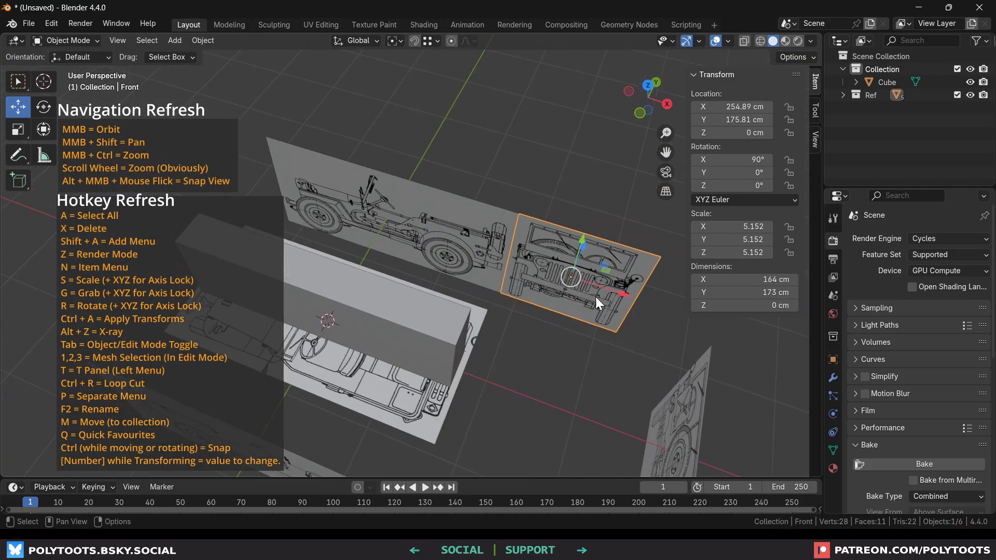
pyautogui.write('rz90')
pyautogui.press('Return')
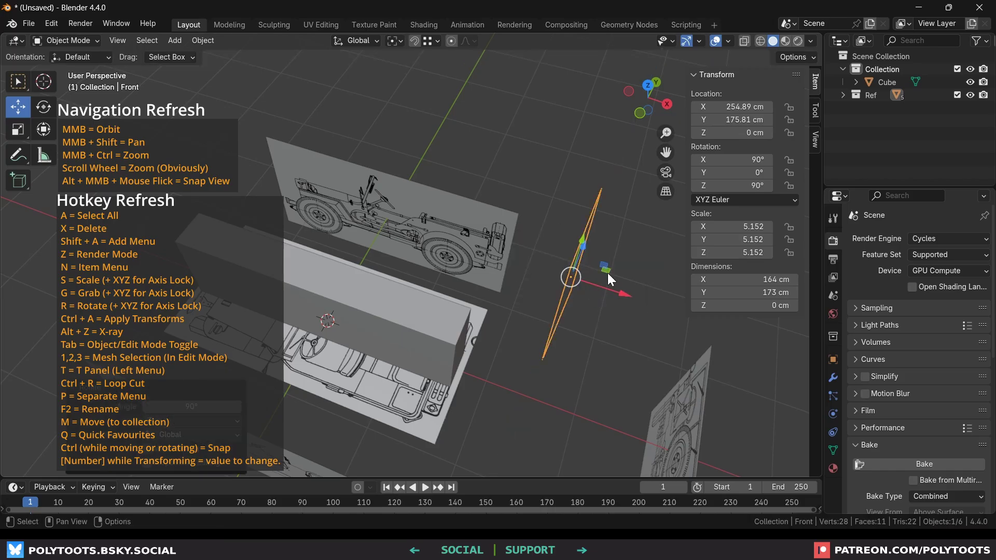
pyautogui.hotkey('alt', 'g')
pyautogui.press('g')
pyautogui.press('x')
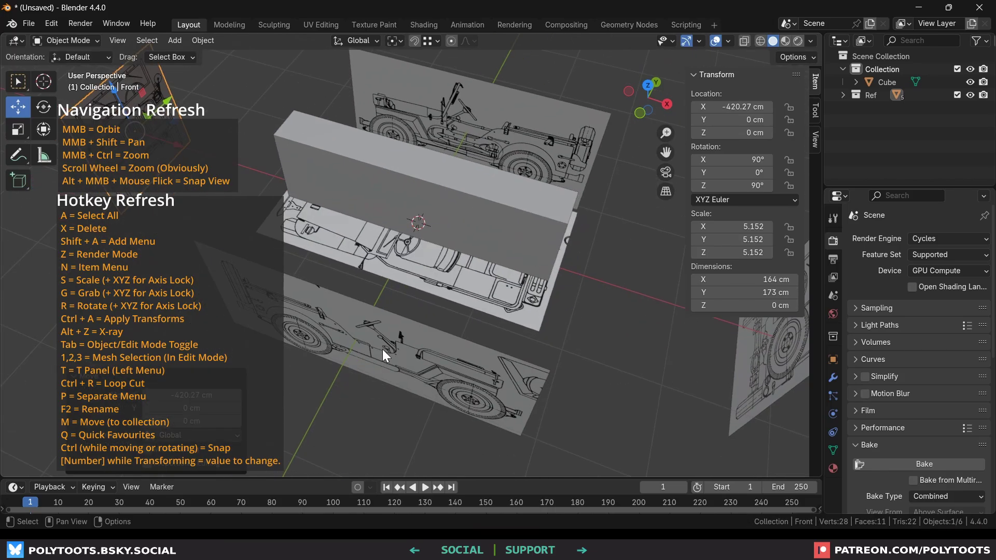
# - Shift the Right plane along Y and lower the Top plane along Z
pyautogui.click(466, 357)
pyautogui.scroll(-2, 466, 357)
pyautogui.press('g')
pyautogui.press('y')
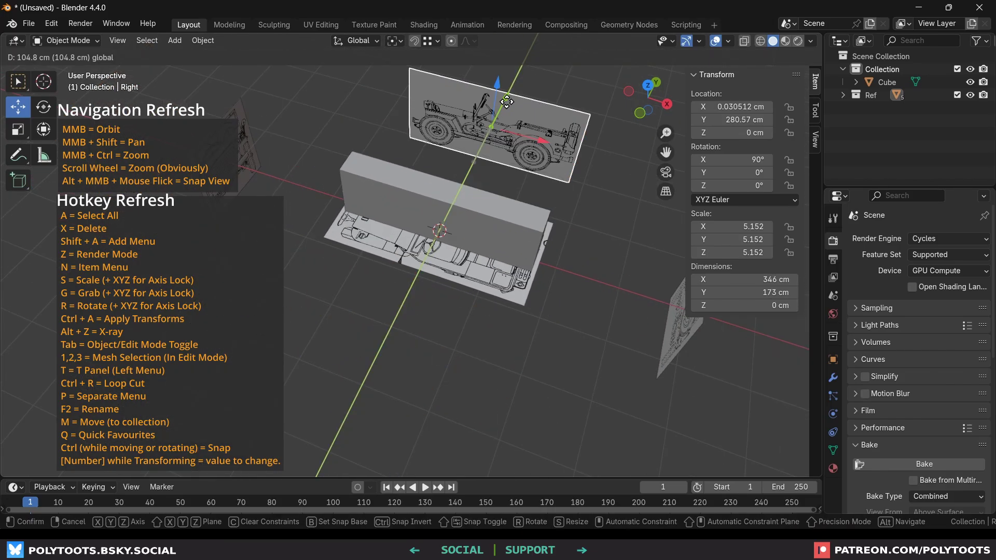
pyautogui.click(507, 102)
pyautogui.moveTo(489, 219); pyautogui.dragTo(582, 241, button='middle')
pyautogui.click(384, 301)
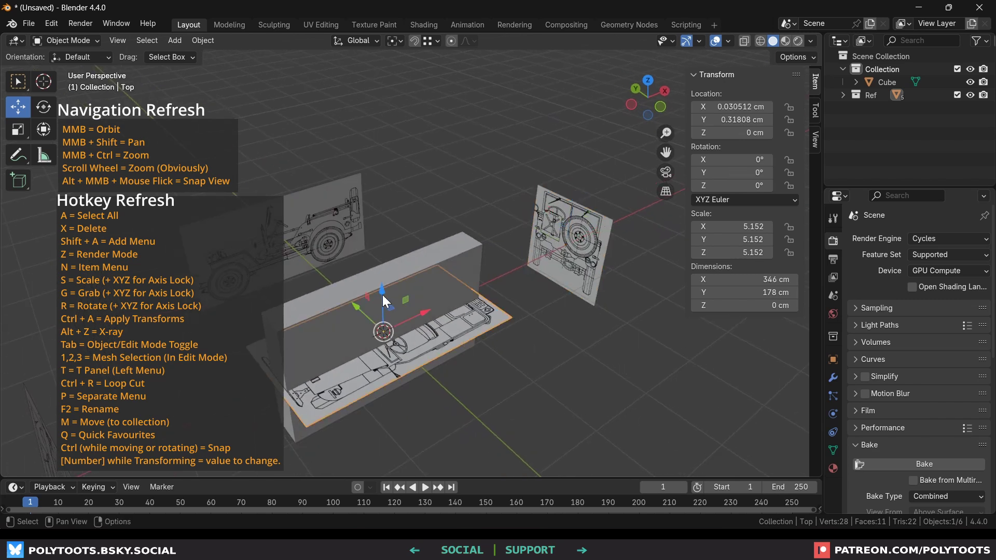
pyautogui.press('g')
pyautogui.press('z')
pyautogui.click(419, 359)
# - Raise the Back plane 74.408 cm and the Front plane 61.62 cm along Z in orthographic views
pyautogui.keyDown('alt'); pyautogui.moveTo(419, 359); pyautogui.dragTo(424, 241, button='middle'); pyautogui.keyUp('alt')
pyautogui.hotkey('alt', 'a')
pyautogui.click(409, 168)
pyautogui.press('g')
pyautogui.press('z')
pyautogui.click(462, 164)
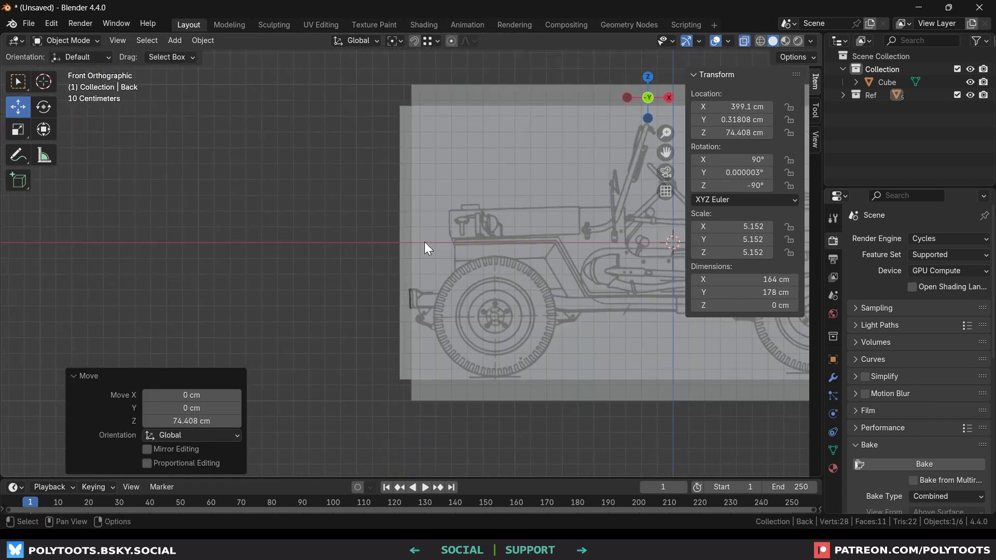
pyautogui.keyDown('alt'); pyautogui.moveTo(210, 261); pyautogui.dragTo(478, 230, button='middle'); pyautogui.keyUp('alt')
pyautogui.click(478, 230)
pyautogui.press('g')
pyautogui.press('z')
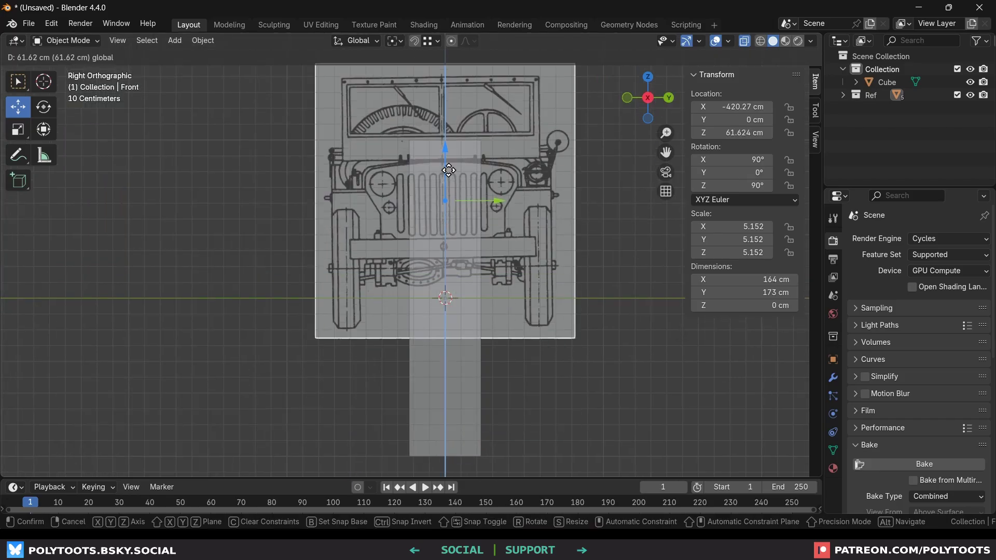
pyautogui.click(449, 171)
# - Raise the Left plane 80.636 cm, move it to Y -346.6 cm, then deselect all
pyautogui.keyDown('alt'); pyautogui.moveTo(448, 170); pyautogui.dragTo(346, 223, button='middle'); pyautogui.keyUp('alt')
pyautogui.click(456, 254)
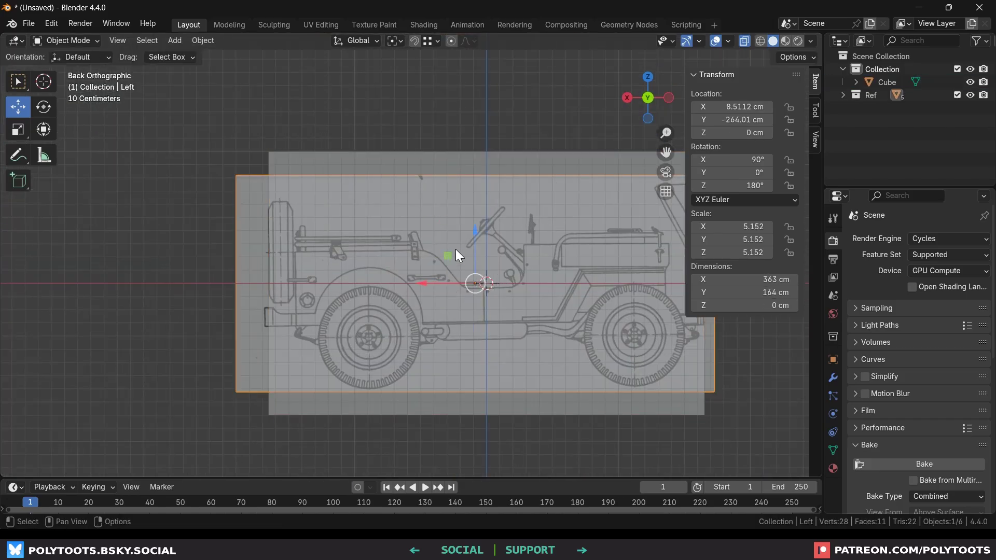
pyautogui.press('g')
pyautogui.press('z')
pyautogui.click(470, 328)
pyautogui.keyDown('alt'); pyautogui.moveTo(470, 328); pyautogui.dragTo(465, 289, button='middle'); pyautogui.keyUp('alt')
pyautogui.press('g')
pyautogui.press('y')
pyautogui.click(395, 332)
pyautogui.click(465, 288)
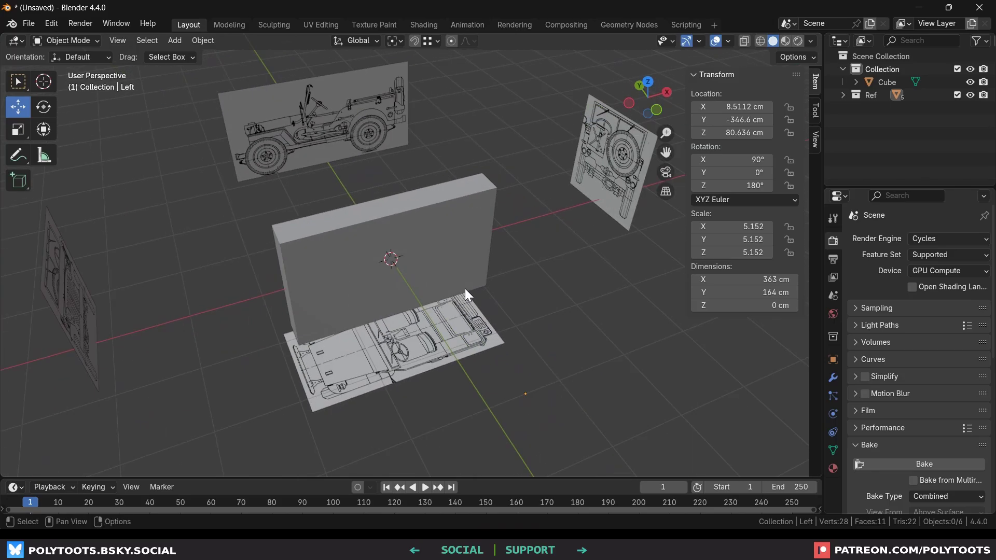